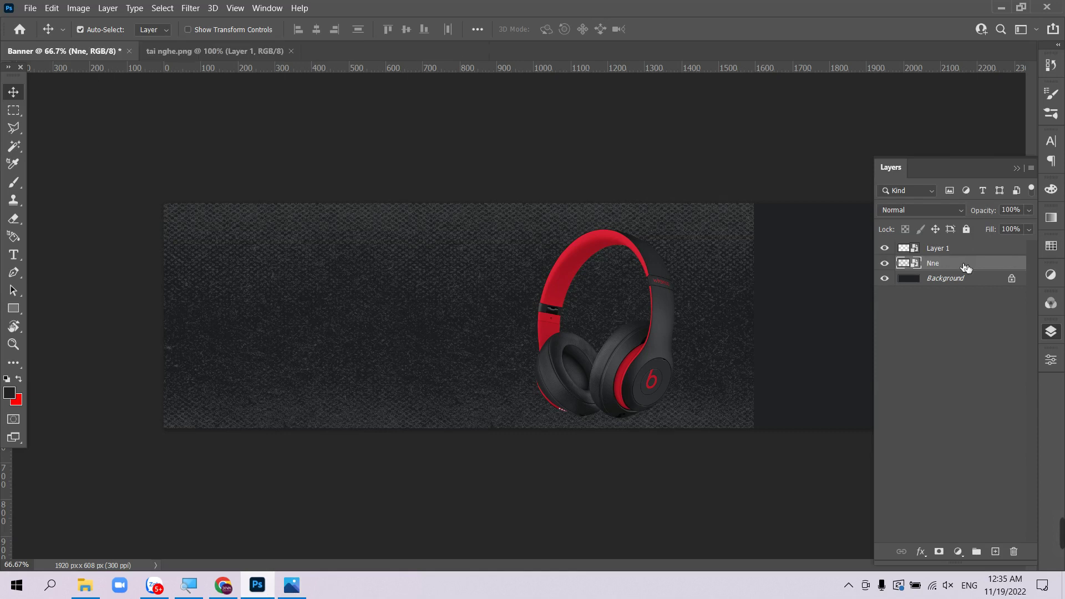
- Rename the texture layer from Nne to Nen
double_click(966, 268)
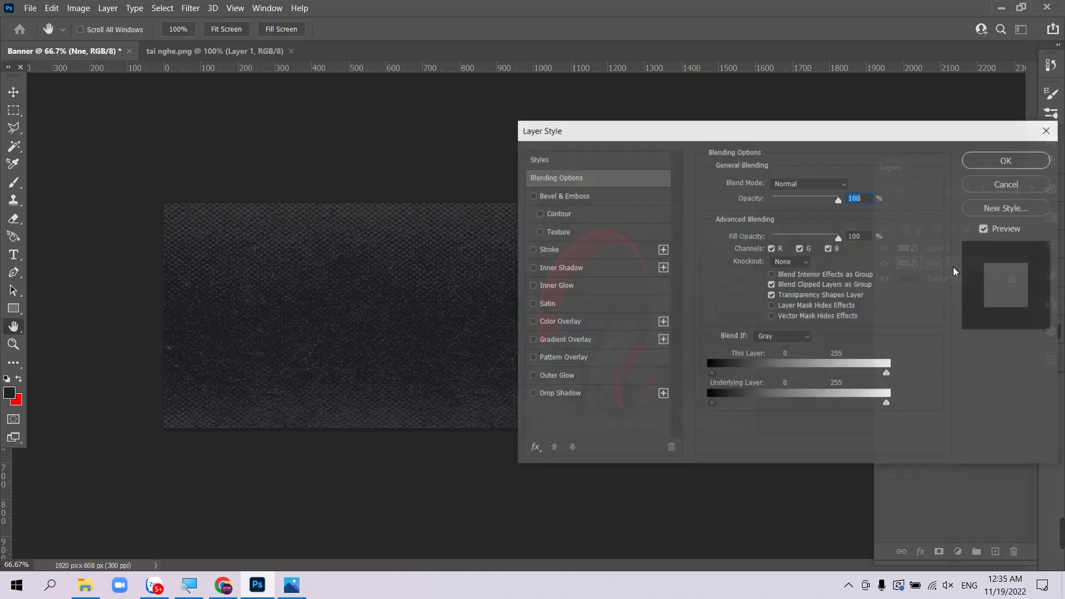
key("Escape")
double_click(937, 270)
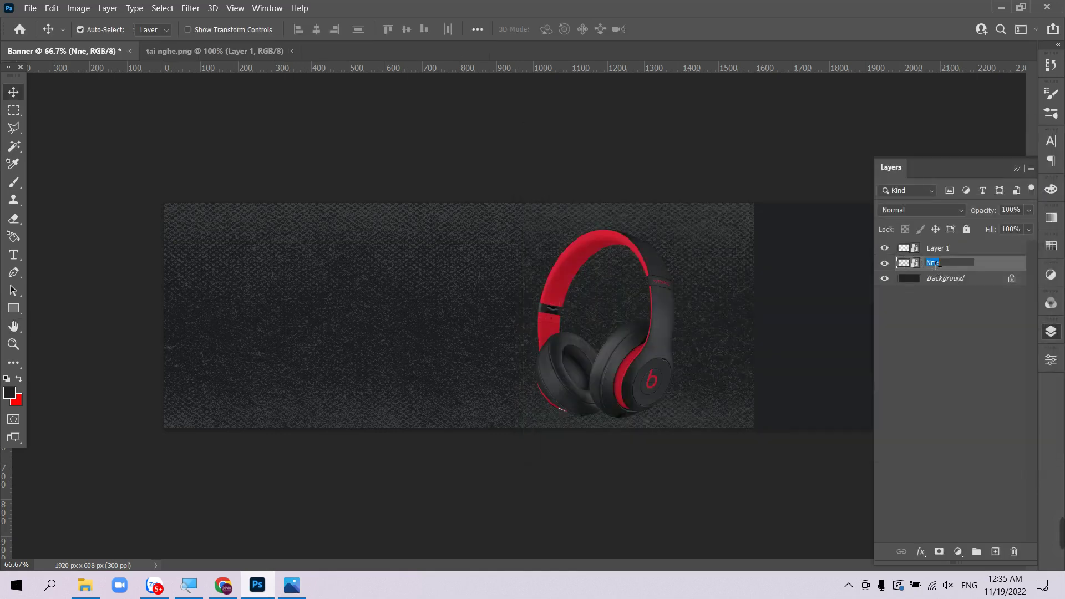
type("Nen")
key("Return")
- Try Multiply, Linear Burn and Darker Color on Nen, then settle on Overlay blending
left_click(921, 211)
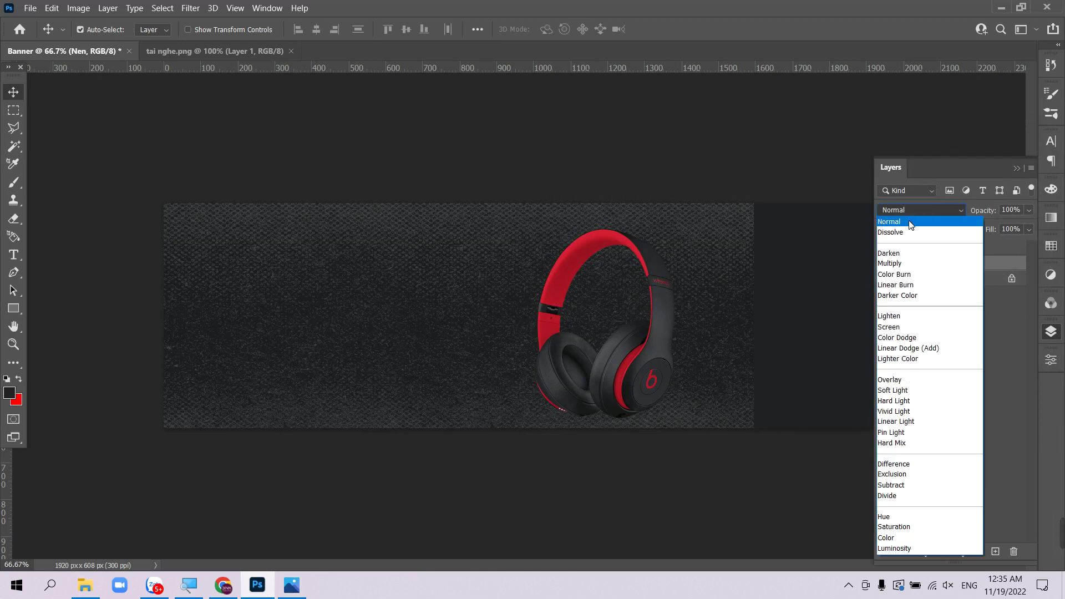
key("Down")
key("Down")
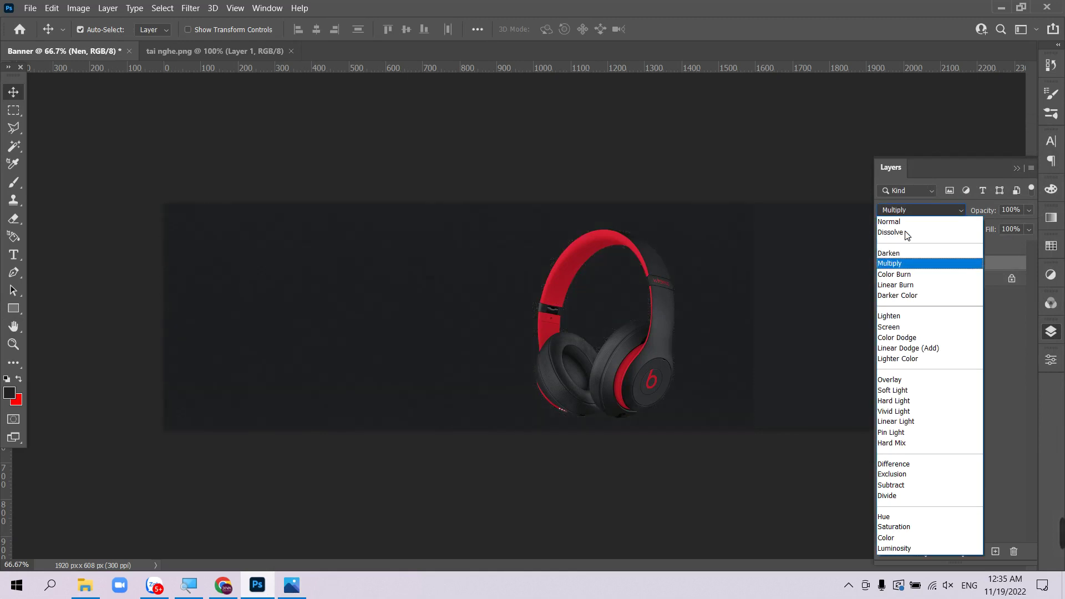
key("Down")
key("Down")
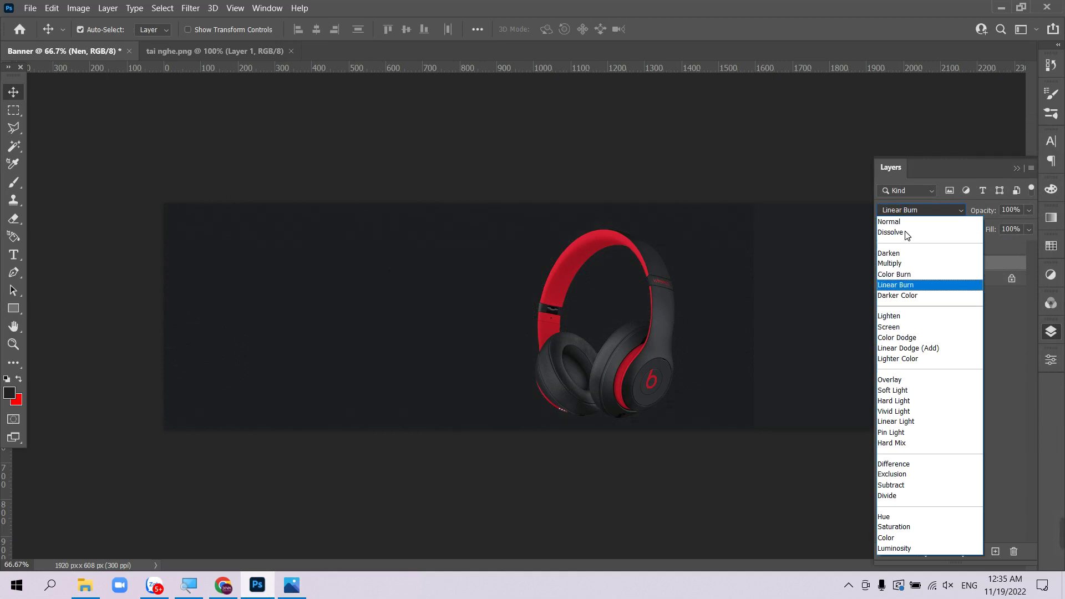
key("Down")
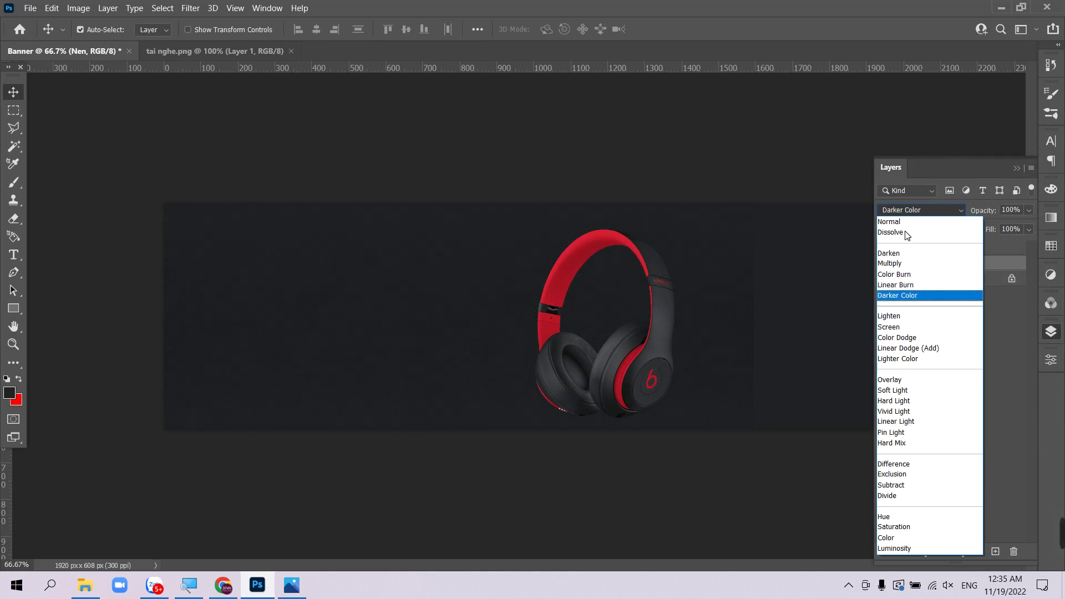
key("Up")
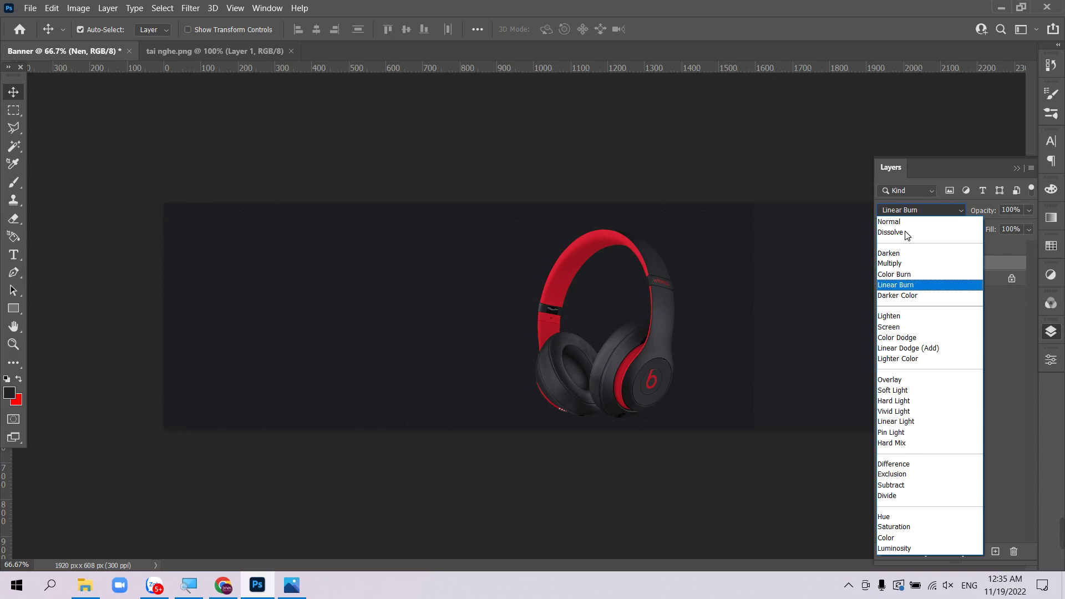
key("Return")
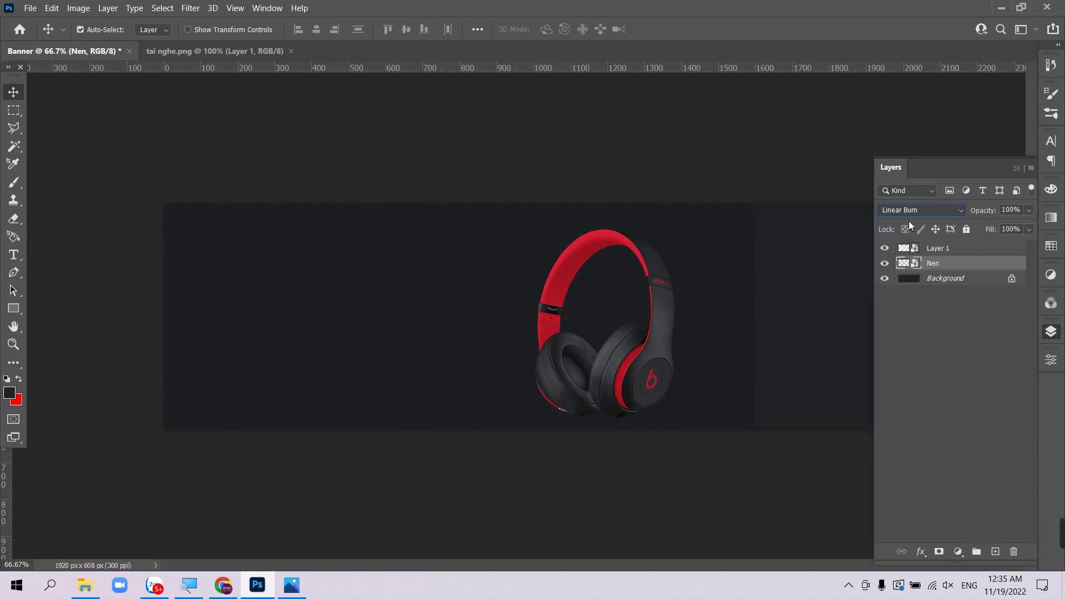
left_click(909, 212)
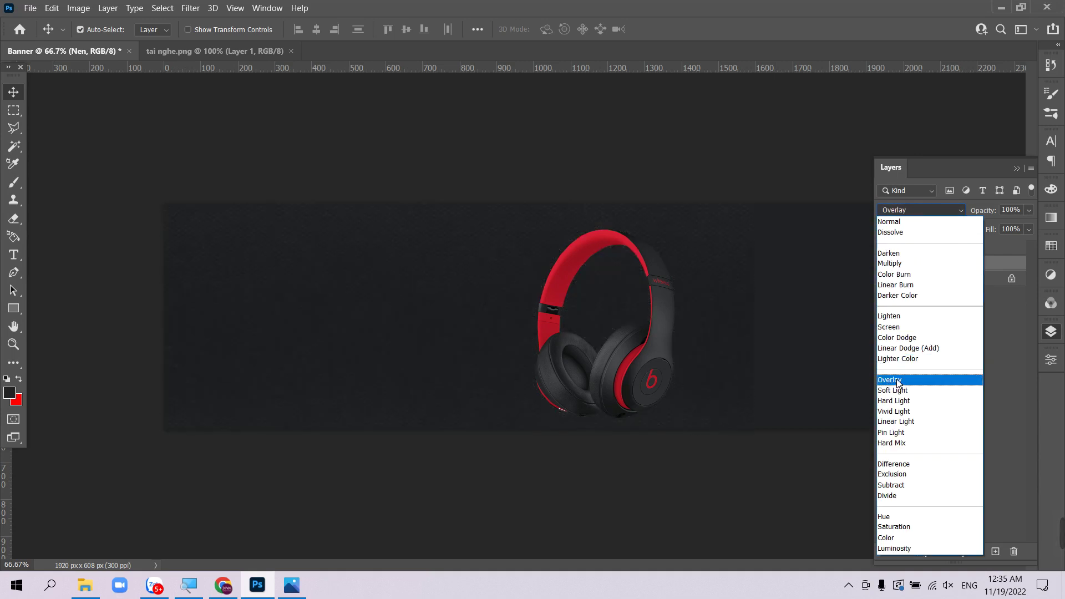
left_click(899, 382)
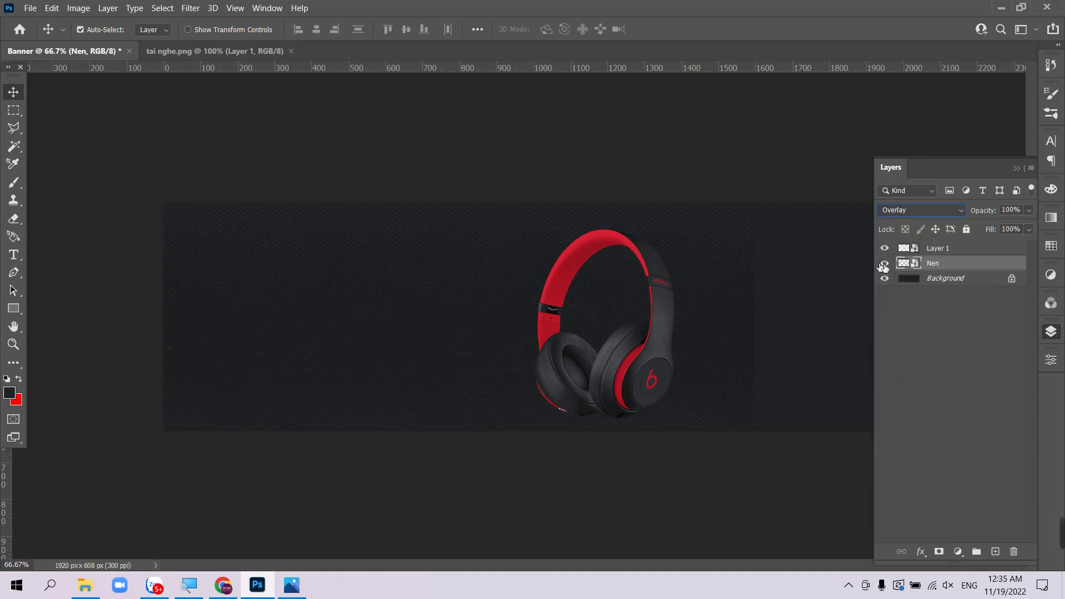
key("Tab")
key("Tab")
- Add Layer 2 beneath Nen and fill it with the dark red sampled from the headphones
left_click(996, 553)
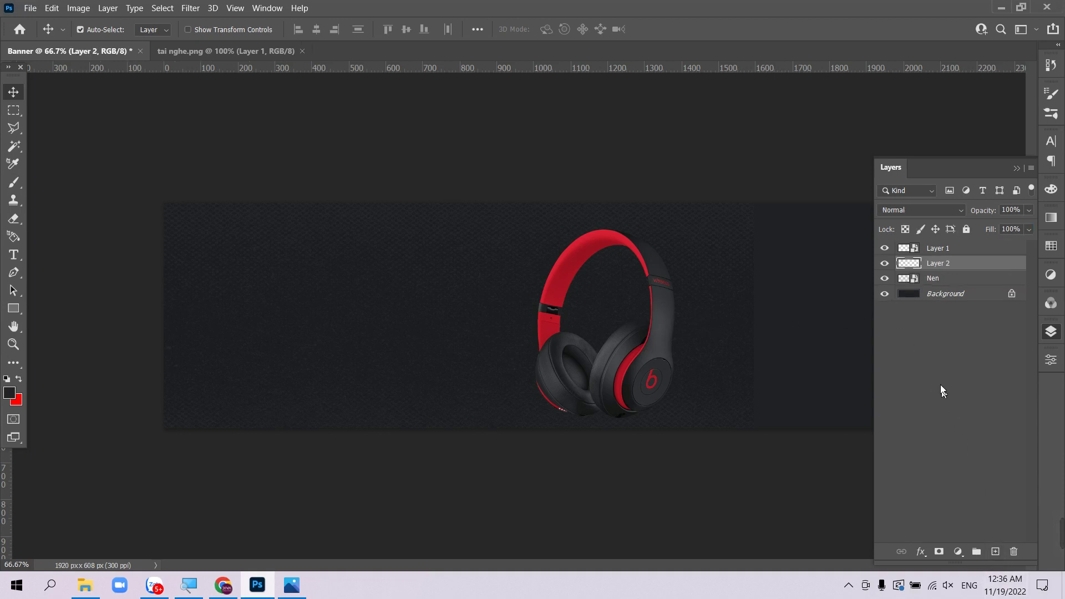
left_click_drag(951, 276, 950, 283)
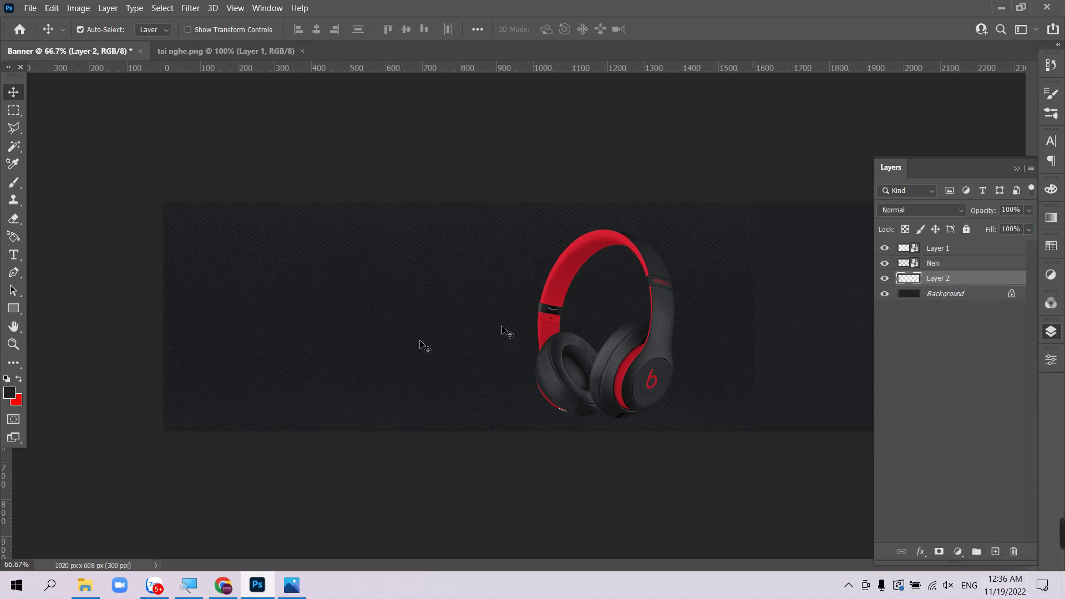
left_click(16, 401)
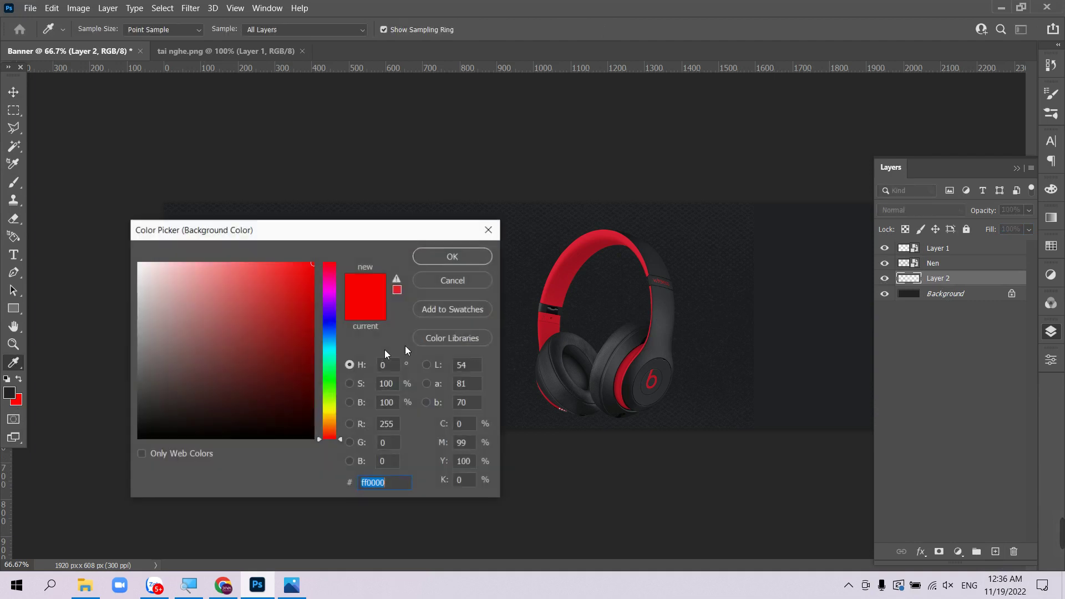
left_click(562, 288)
key("Return")
key("alt+BackSpace")
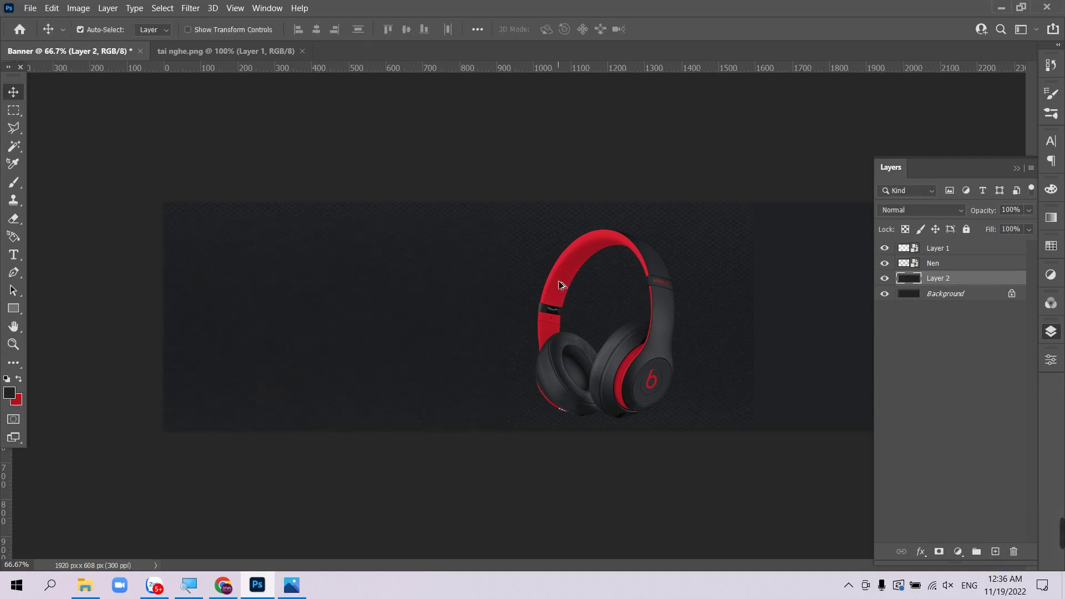
key("ctrl+z")
key("ctrl+BackSpace")
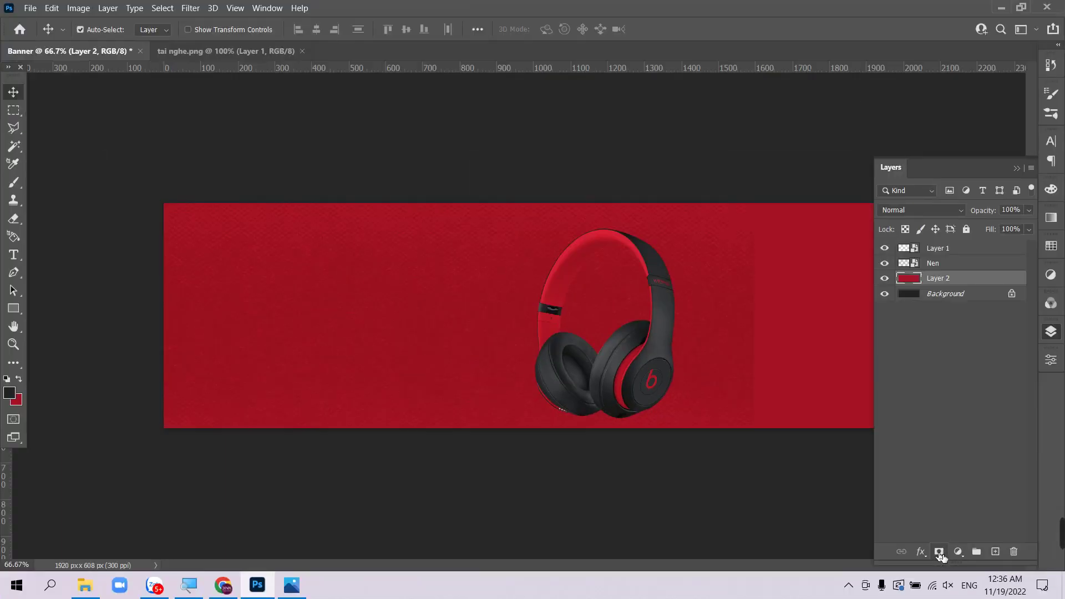
- Mask Layer 2 with a diagonal black-to-white gradient so red builds toward the lower right
left_click(940, 553)
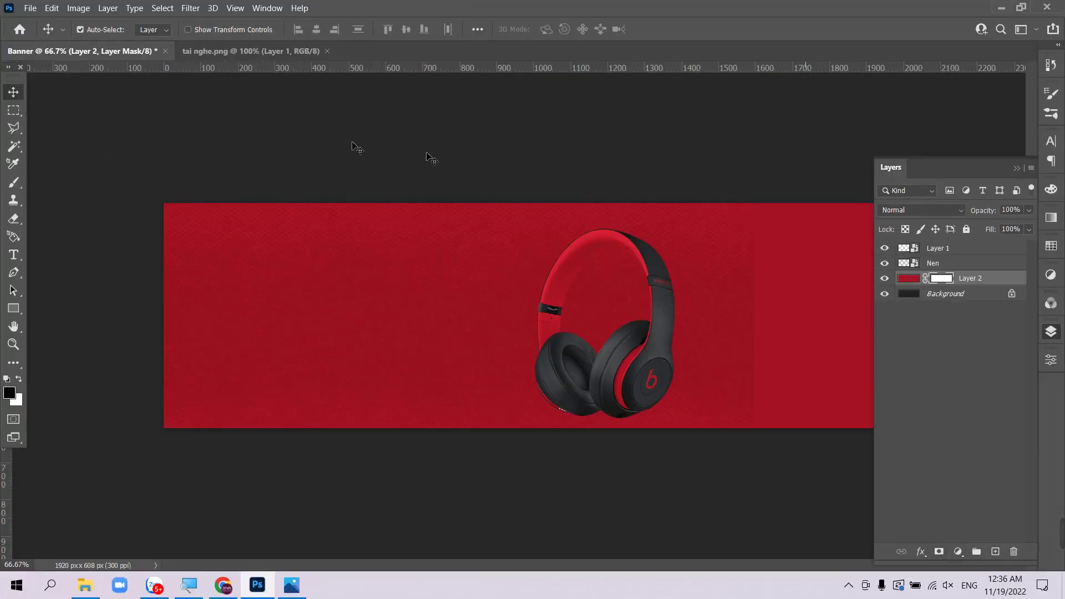
key("g")
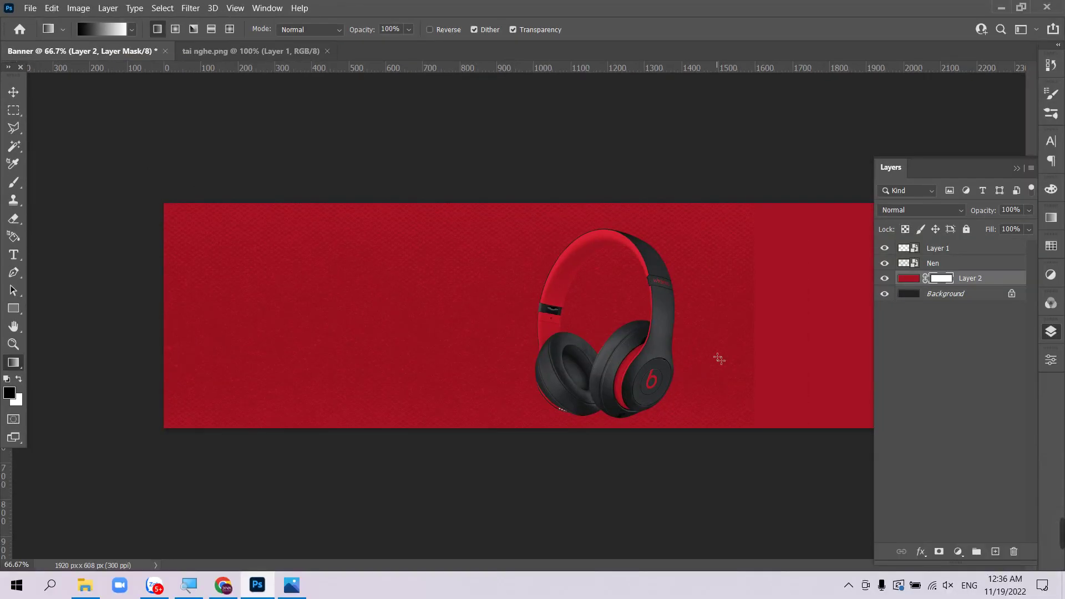
left_click_drag(346, 216, 634, 348)
left_click_drag(508, 198, 765, 392)
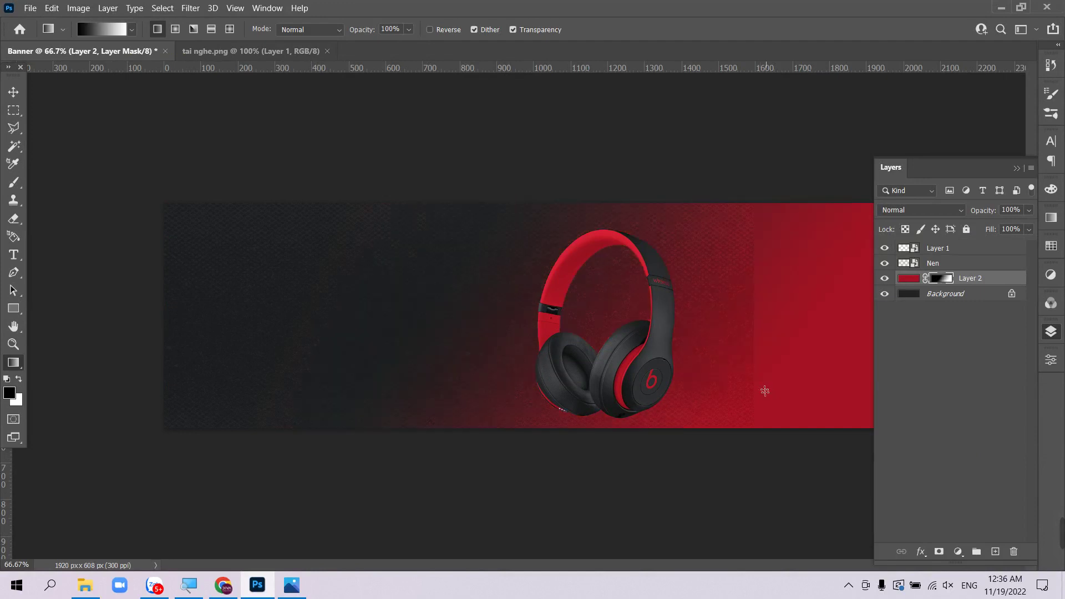
left_click_drag(632, 190, 758, 387)
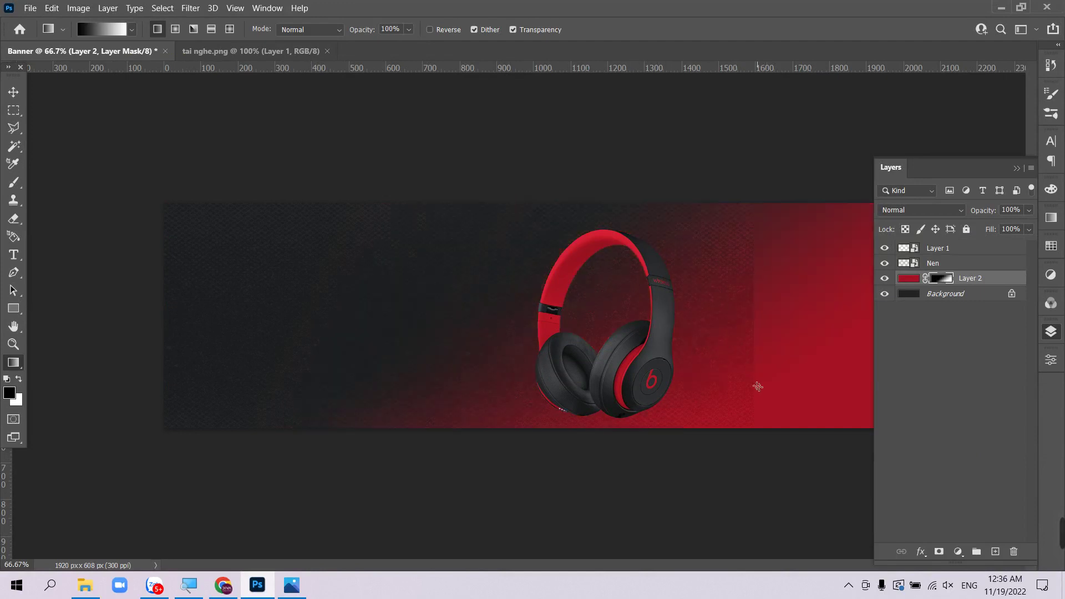
left_click_drag(578, 222, 636, 253)
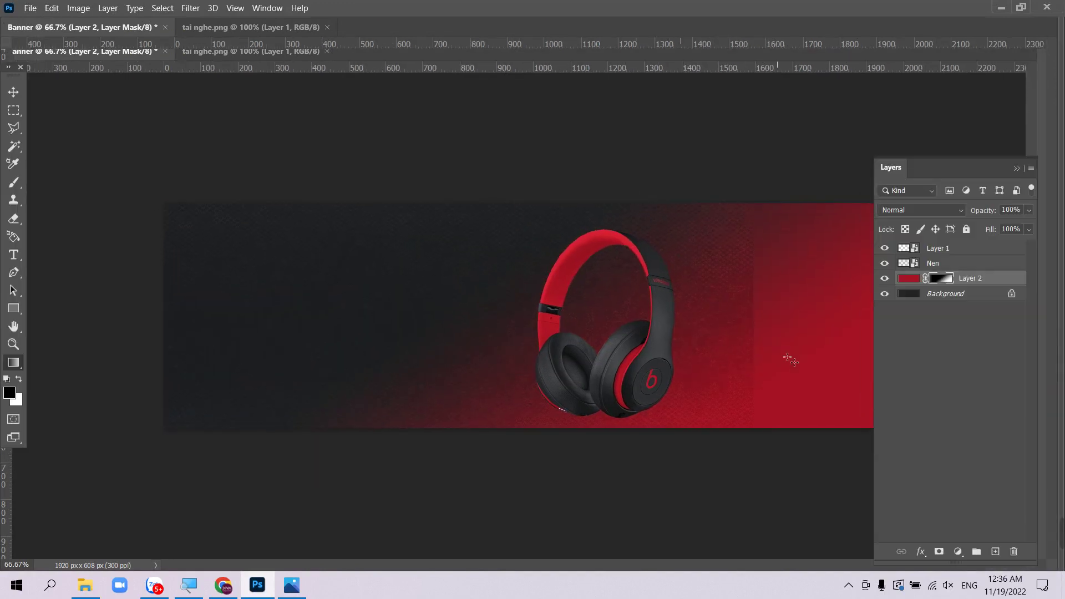
- Compare with the reference Black Friday banner, then return to the Banner document
left_click(292, 591)
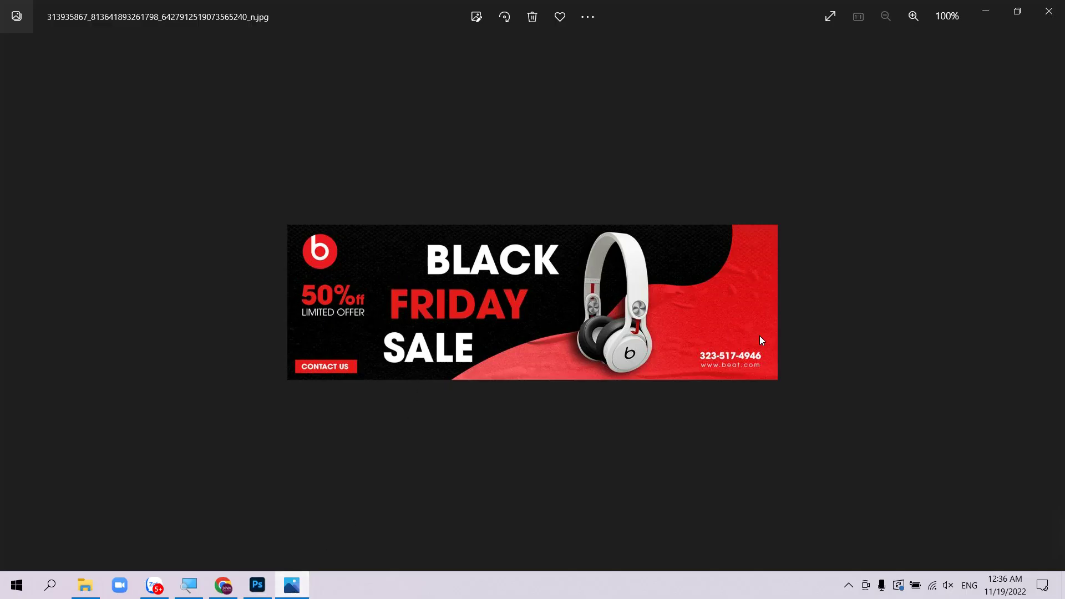
left_click(257, 585)
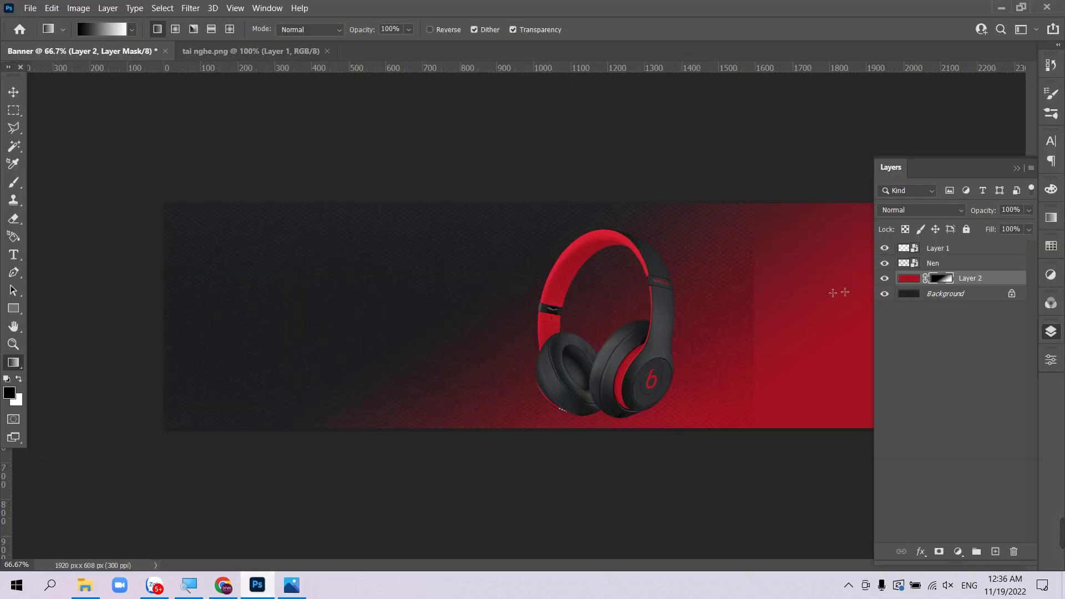
key("v")
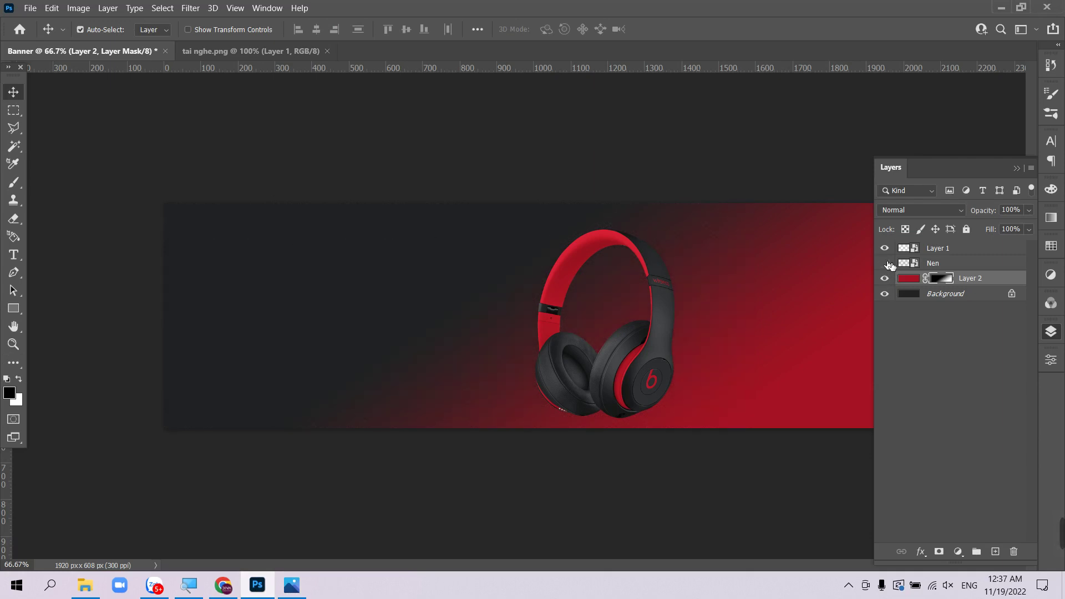
- Mask Nen with diagonal gradients fading the texture over the headphones, then open the Tai nghe folder
left_click(935, 264)
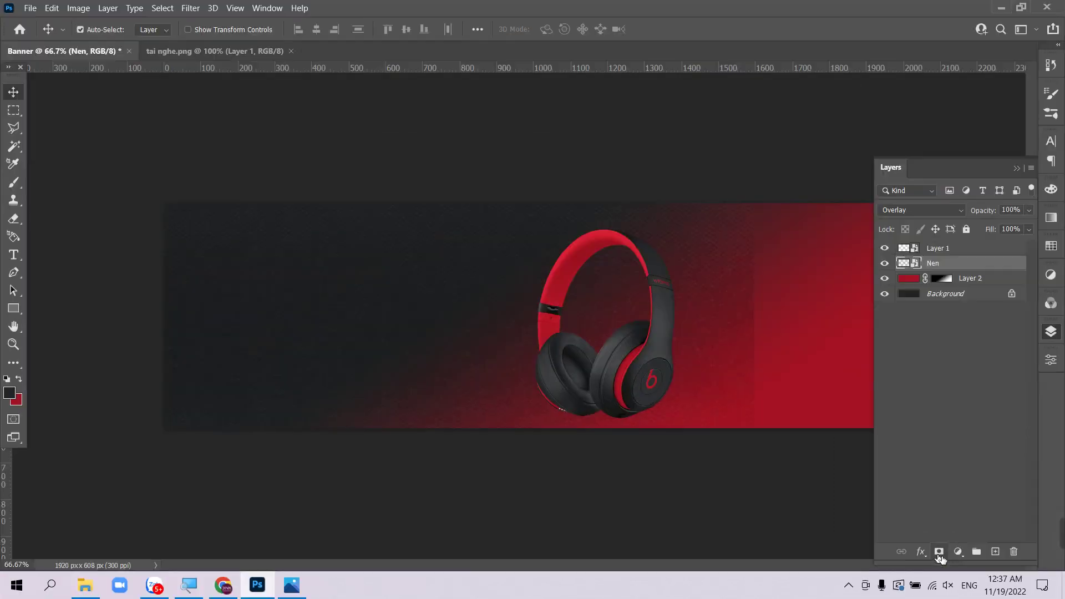
left_click(939, 551)
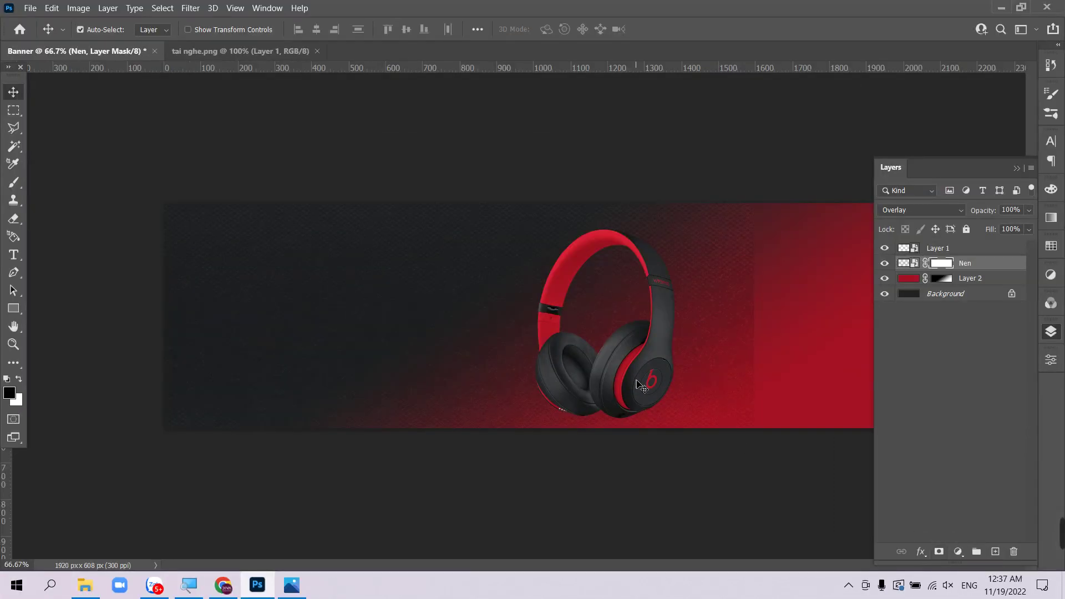
key("g")
left_click_drag(649, 388, 476, 197)
left_click_drag(522, 369, 408, 175)
left_click_drag(603, 369, 518, 157)
left_click_drag(684, 385, 543, 158)
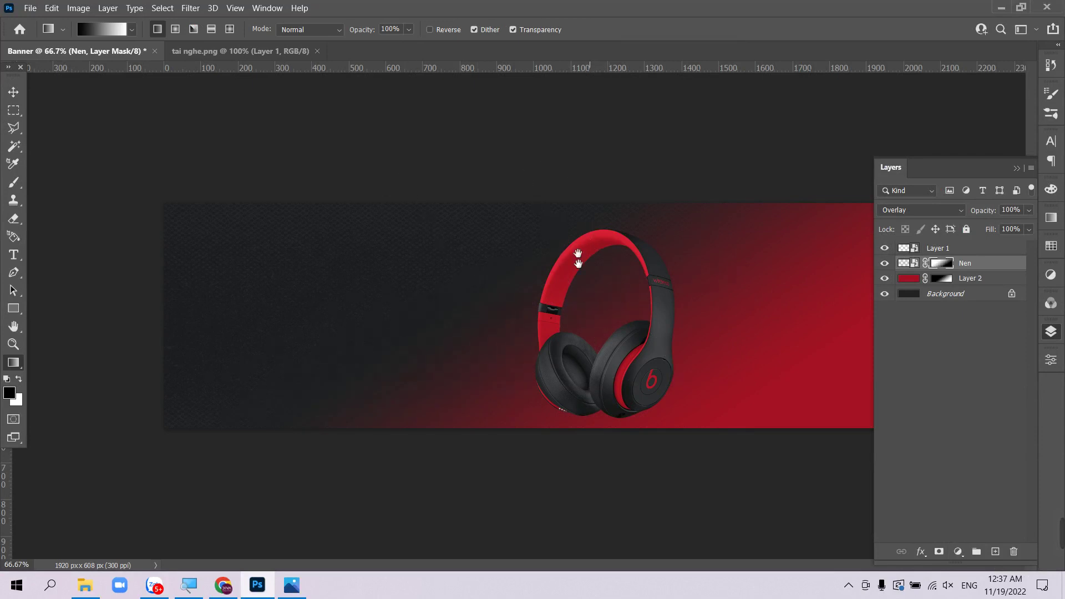
key("v")
left_click(85, 586)
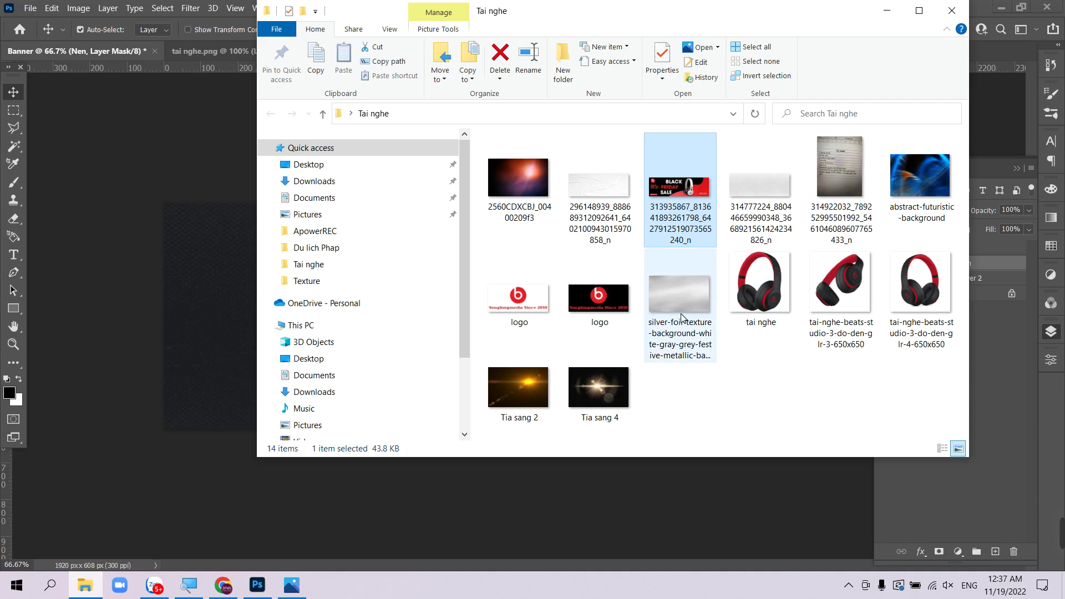
- Place the pale crumpled texture image onto the banner, shifted toward the right side
left_click(597, 189)
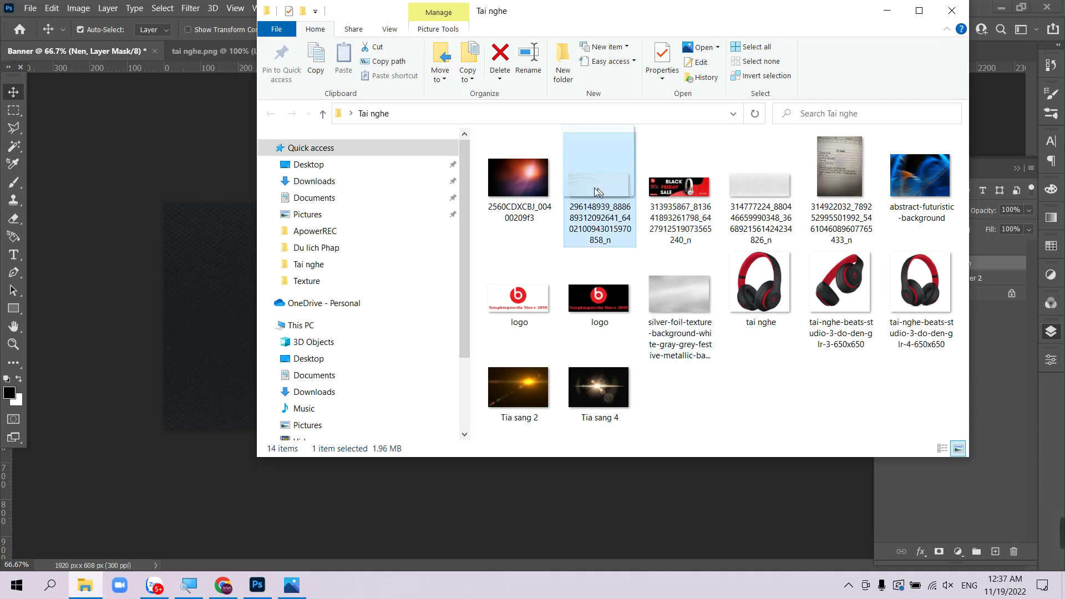
left_click_drag(597, 192, 205, 247)
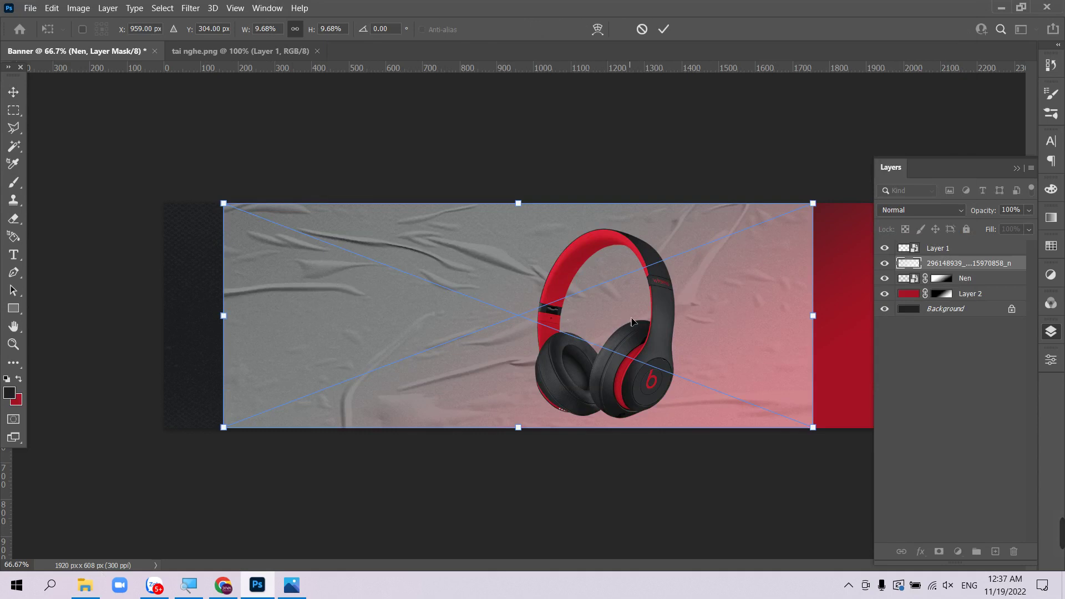
left_click_drag(742, 335, 885, 336)
key("Tab")
key("Tab")
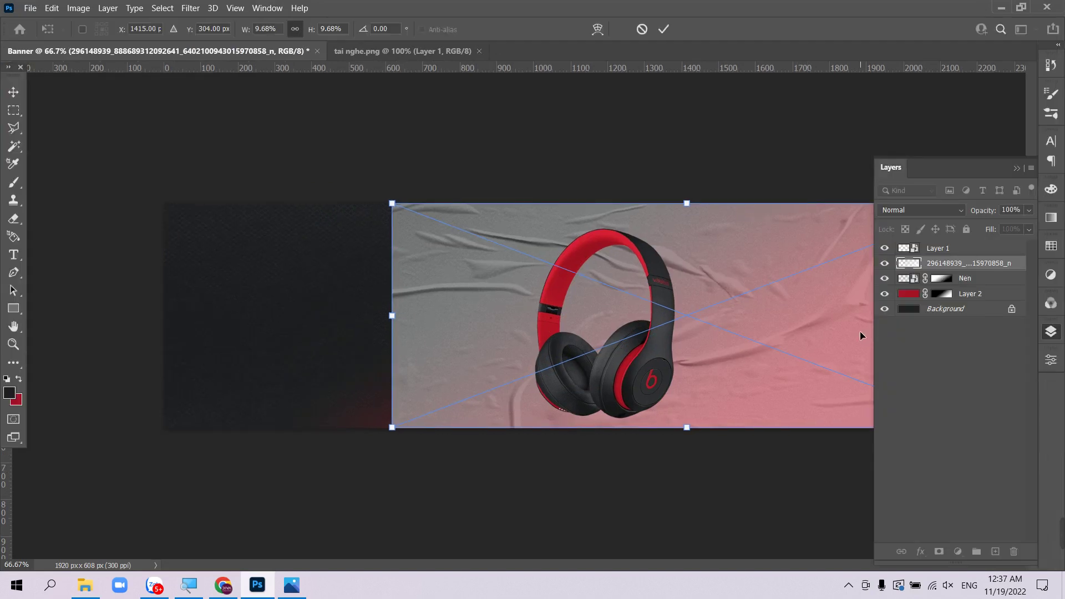
key("Return")
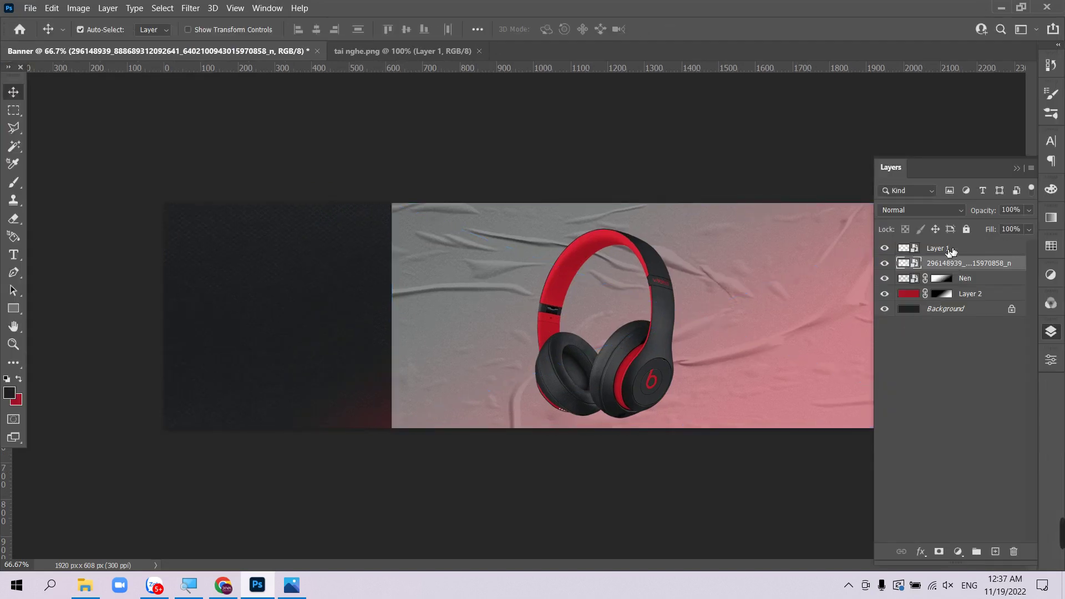
- Set the texture layer's blend mode to Multiply
left_click(926, 208)
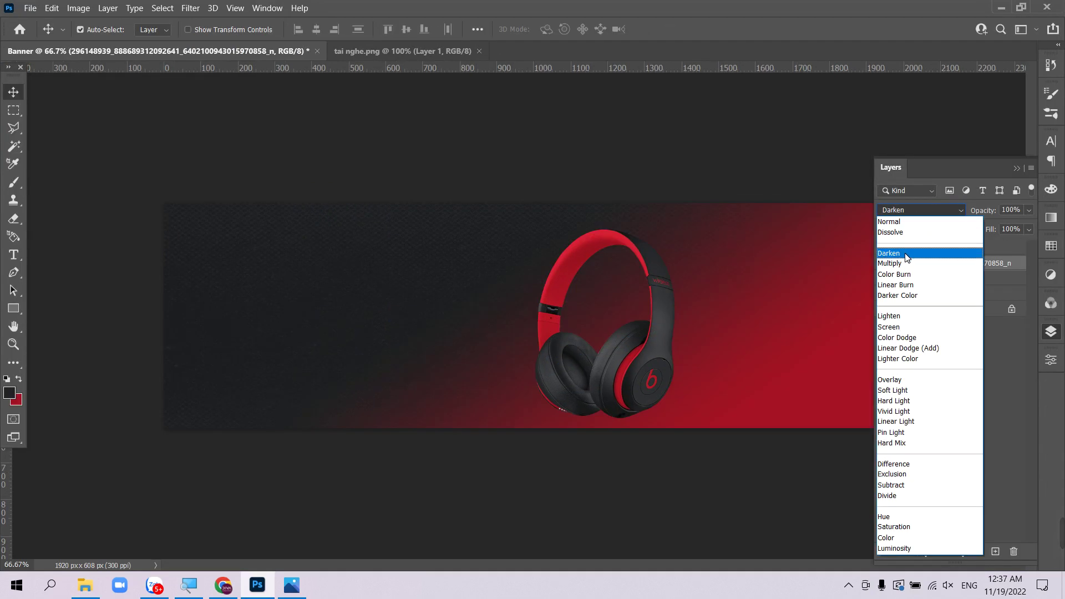
left_click(906, 263)
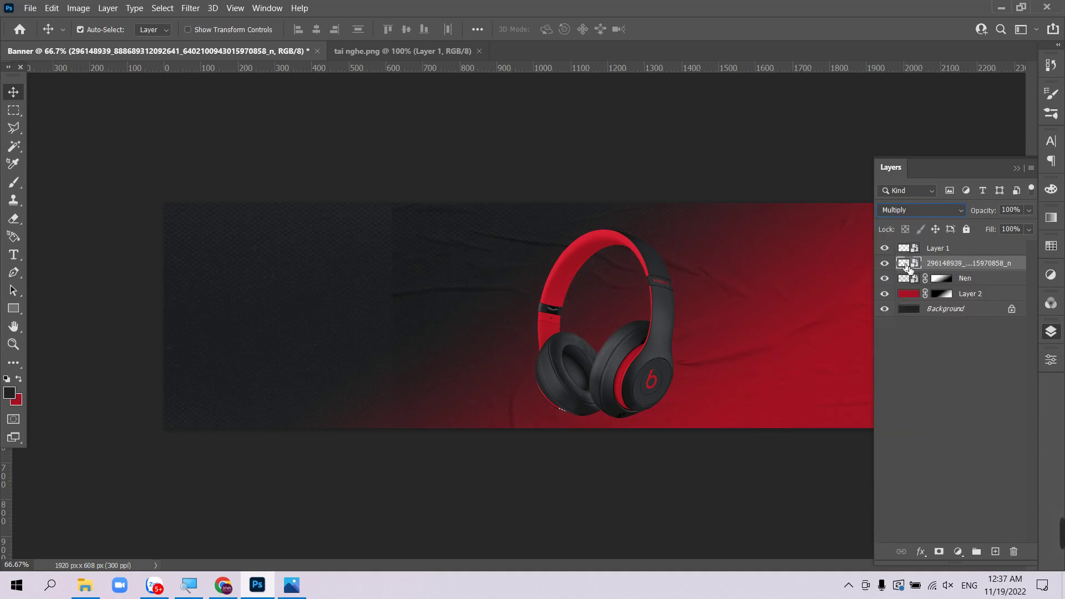
left_click(1016, 167)
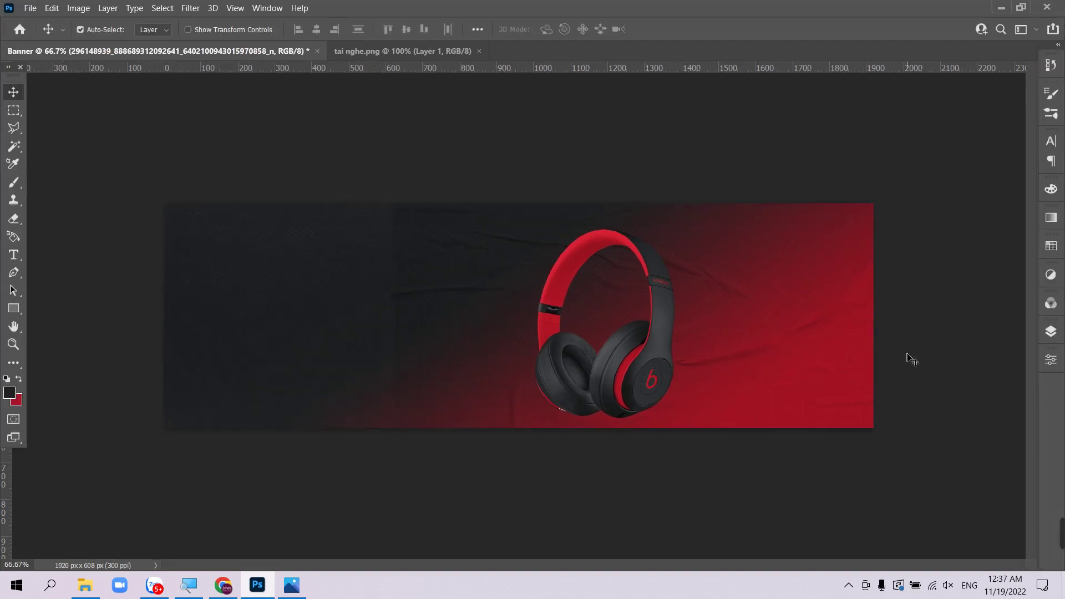
- Add a layer mask to the cloth texture and draw a diagonal gradient fading it toward the left
left_click(1051, 332)
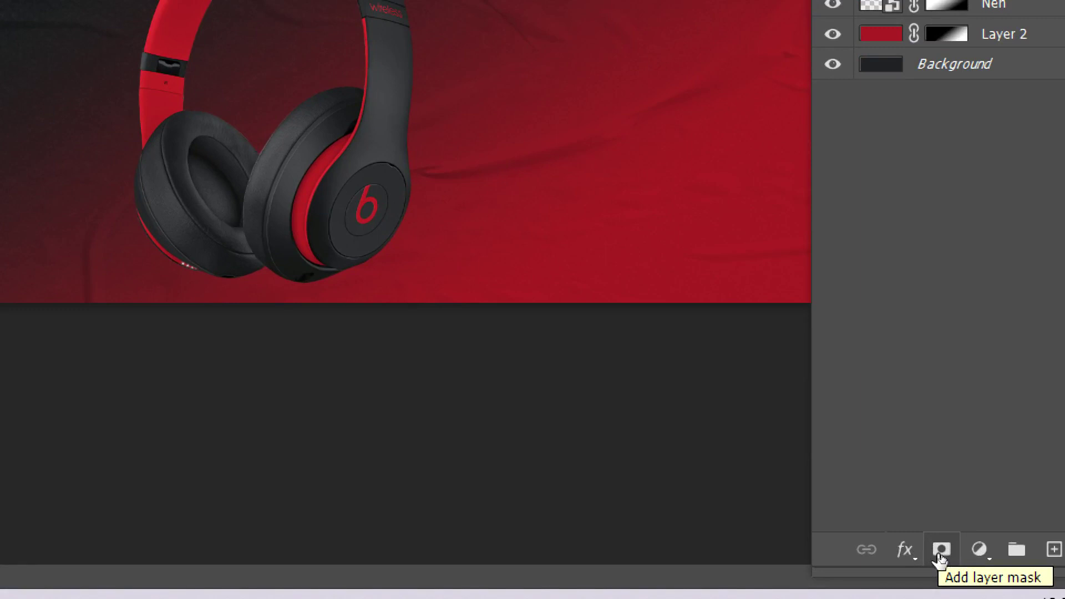
left_click(940, 551)
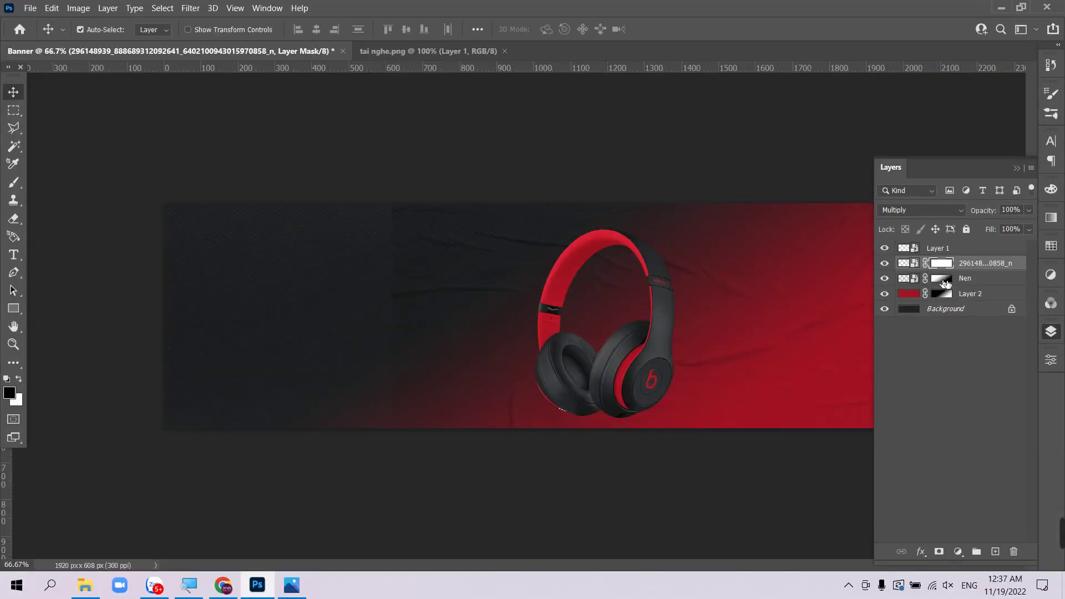
key("g")
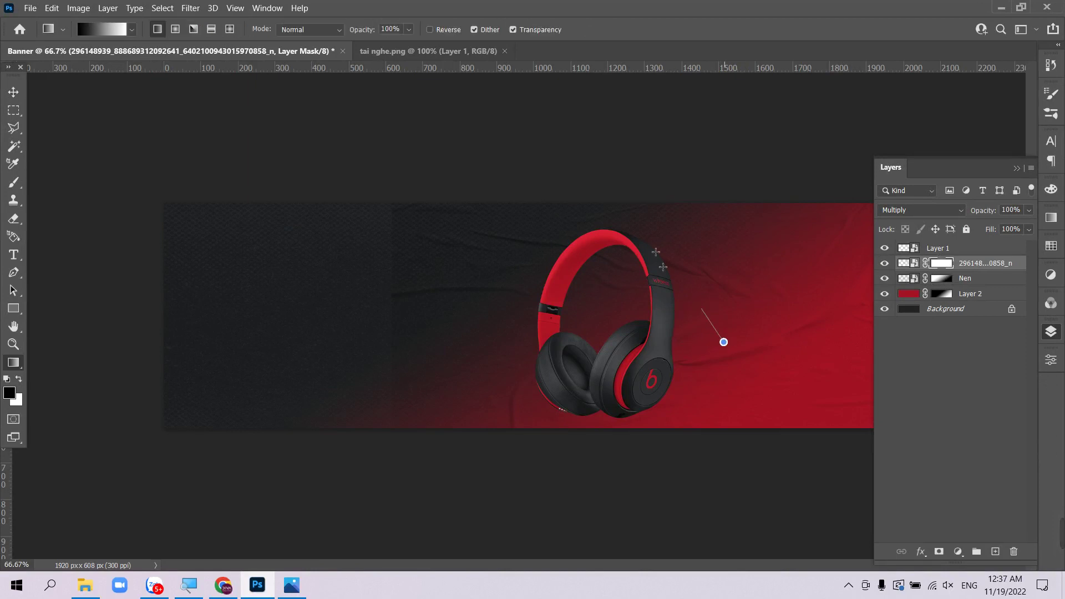
left_click_drag(656, 251, 752, 380)
left_click_drag(559, 234, 706, 404)
key("Tab")
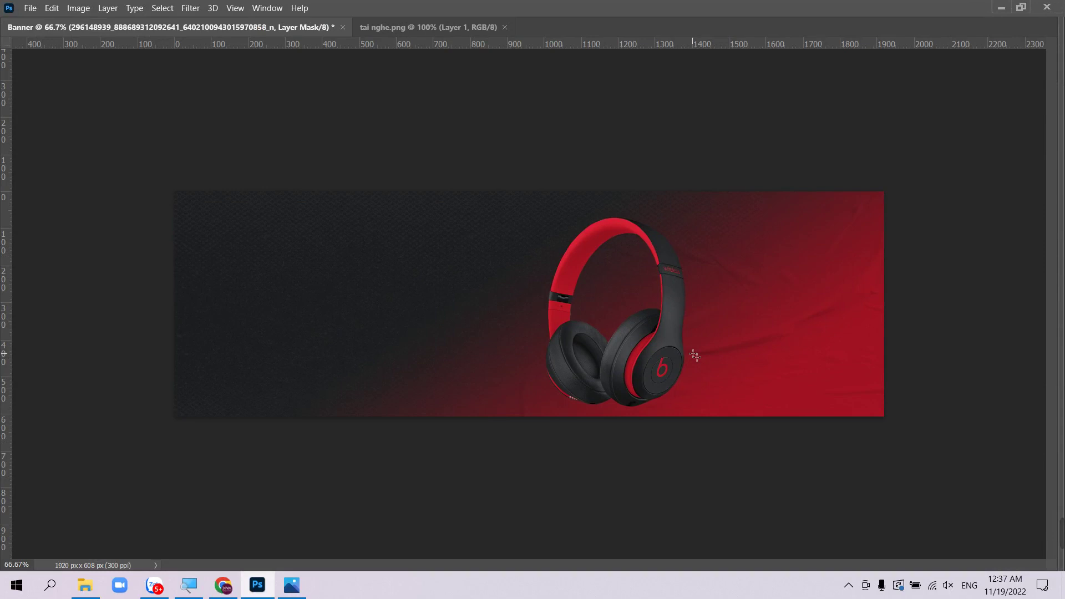
key("Tab")
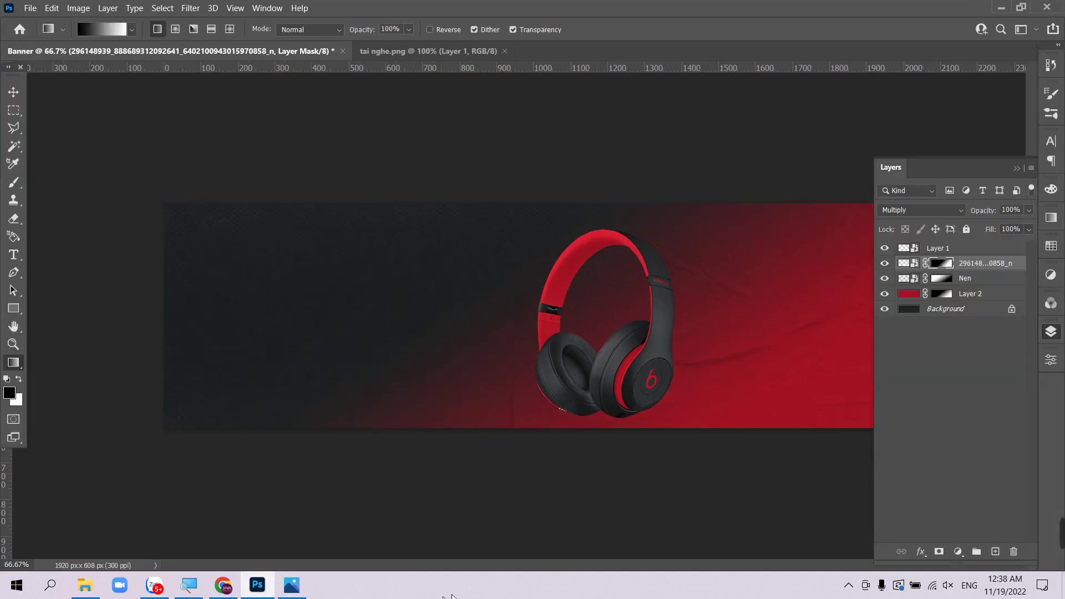
- Preview the Black Friday reference image from the Tai nghe folder, then close it
left_click(85, 585)
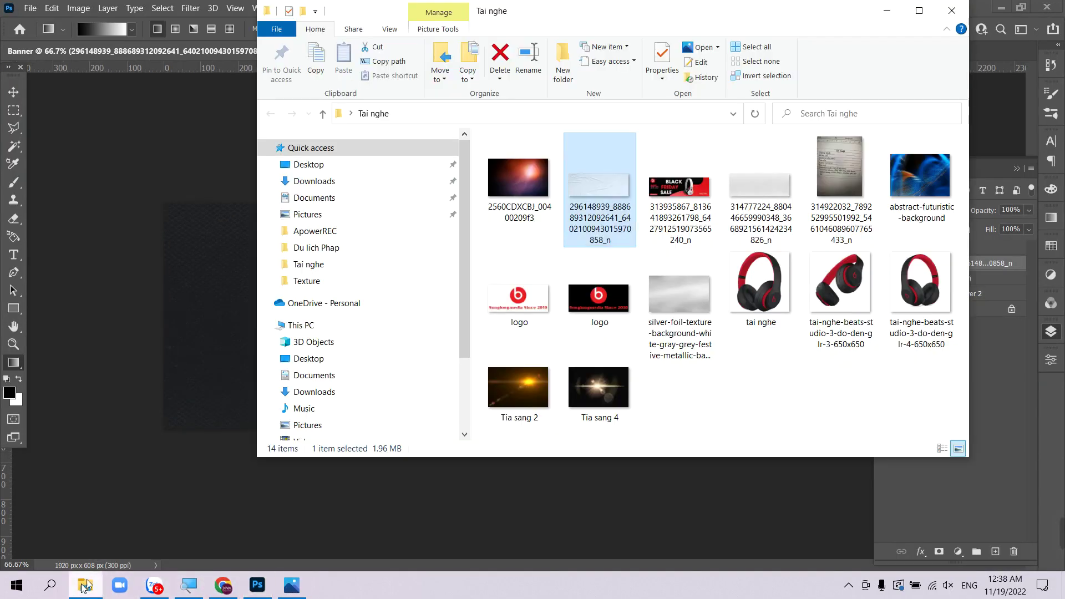
left_click(680, 192)
double_click(680, 191)
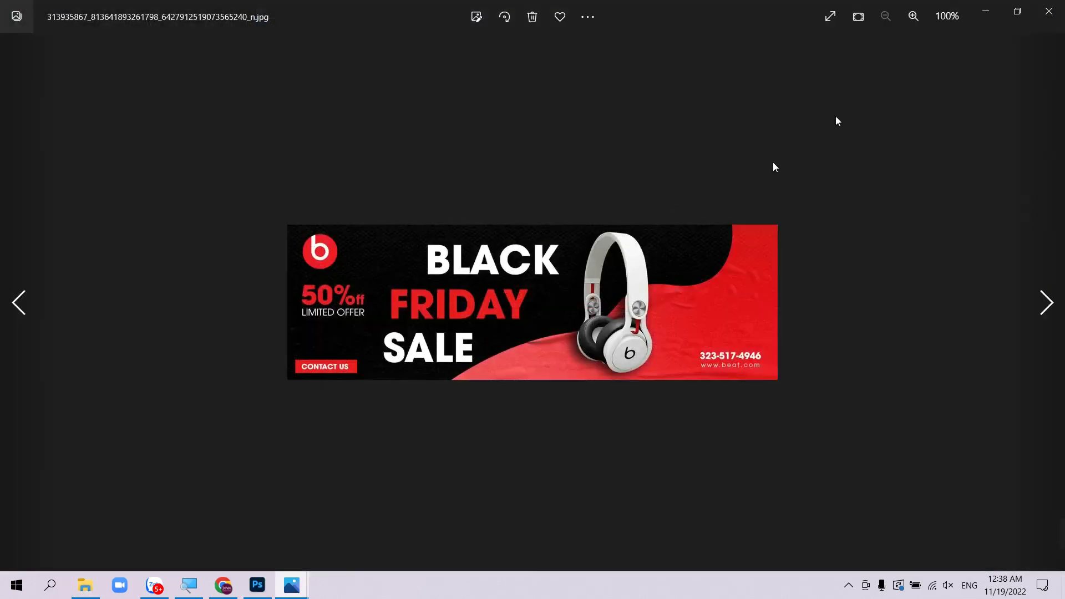
left_click(1017, 11)
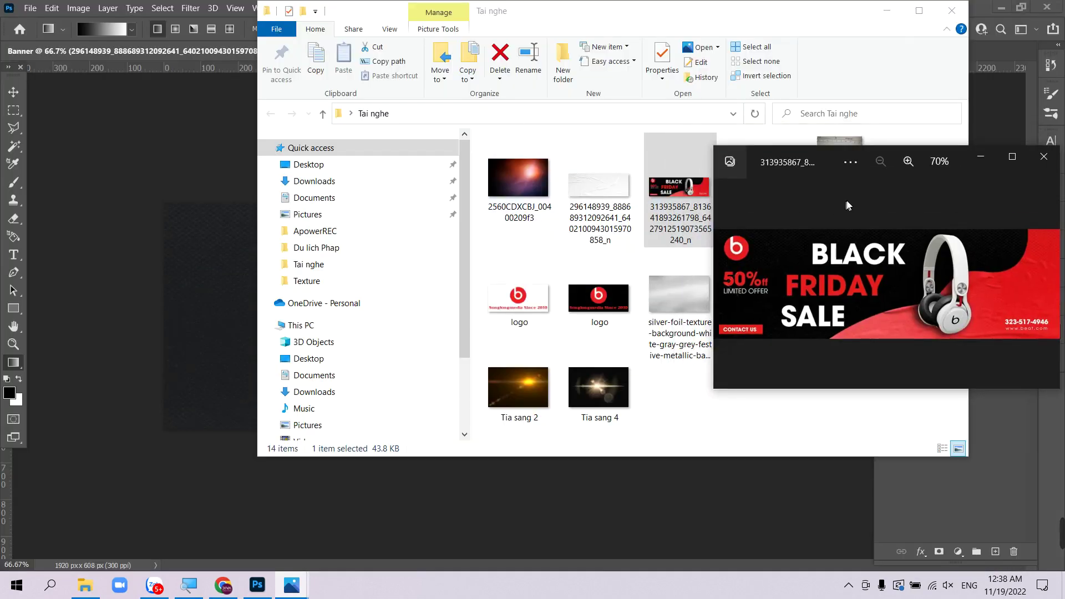
left_click(1043, 157)
- Drag the Black Friday image from the Tai nghe folder into the Banner document
left_click(145, 531)
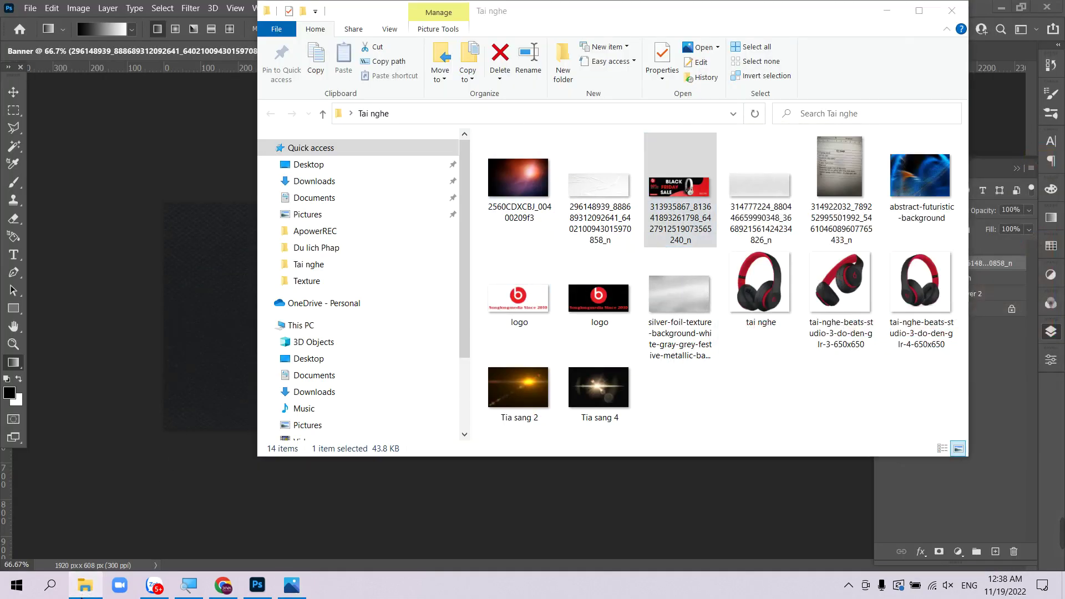
left_click(85, 586)
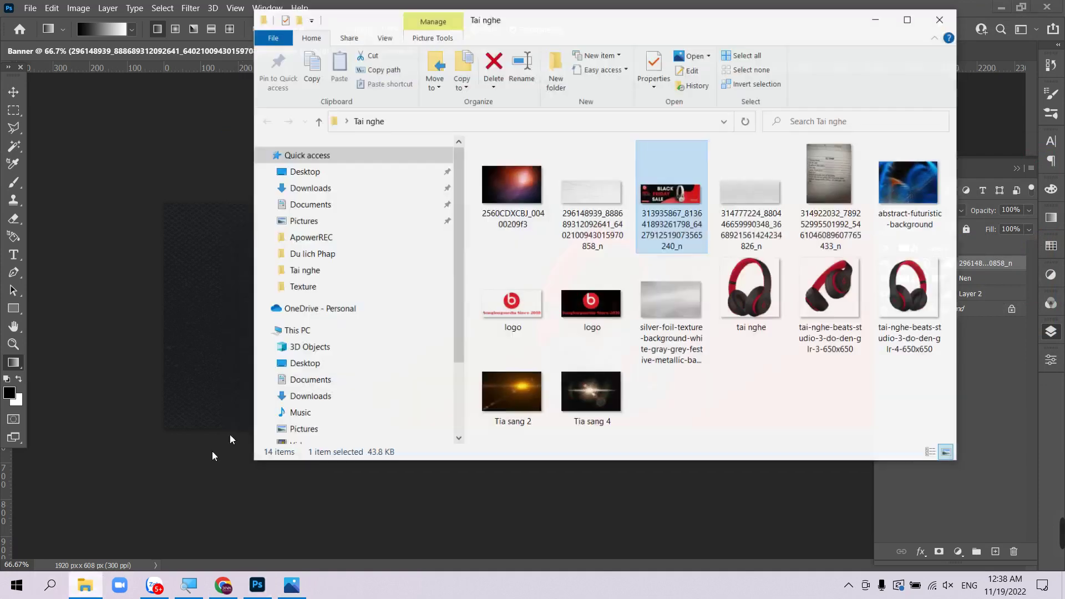
left_click_drag(687, 204, 215, 311)
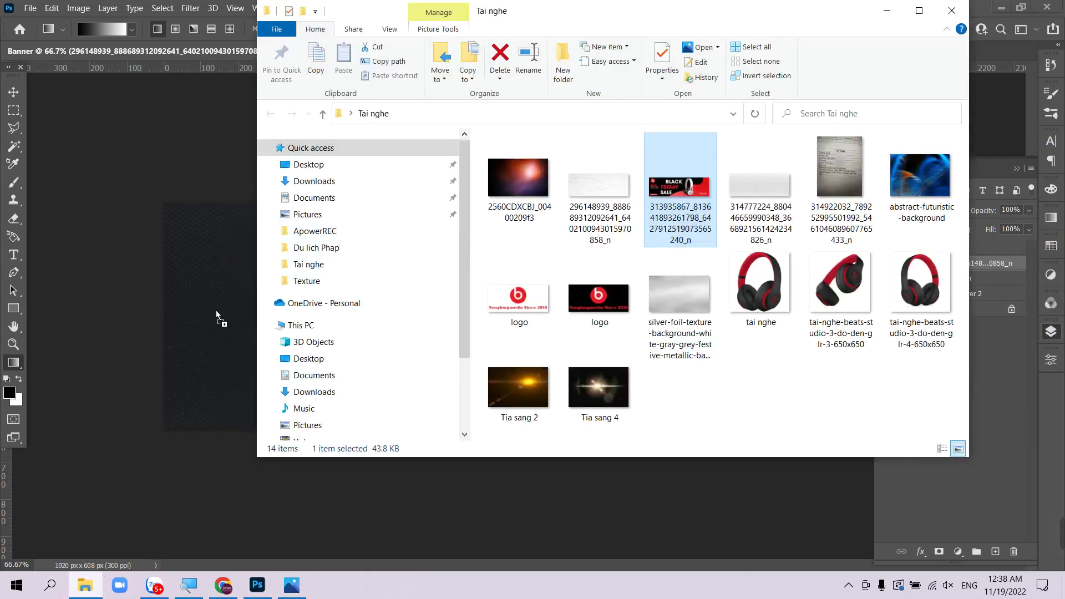
left_click(215, 310)
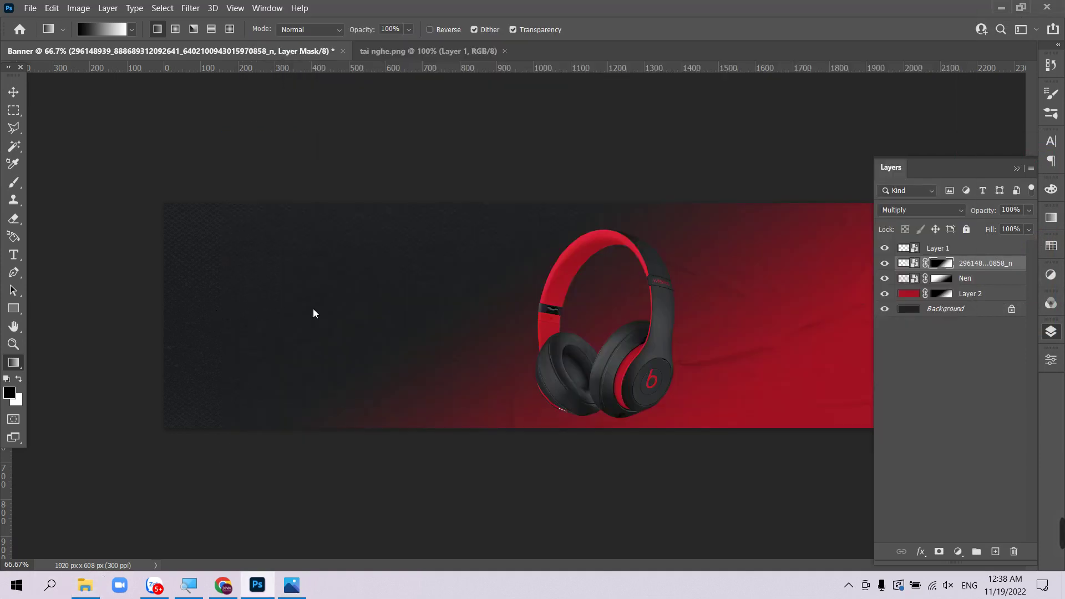
- Commit the placed Black Friday reference and move the headphones layer about 72 px right
key("Return")
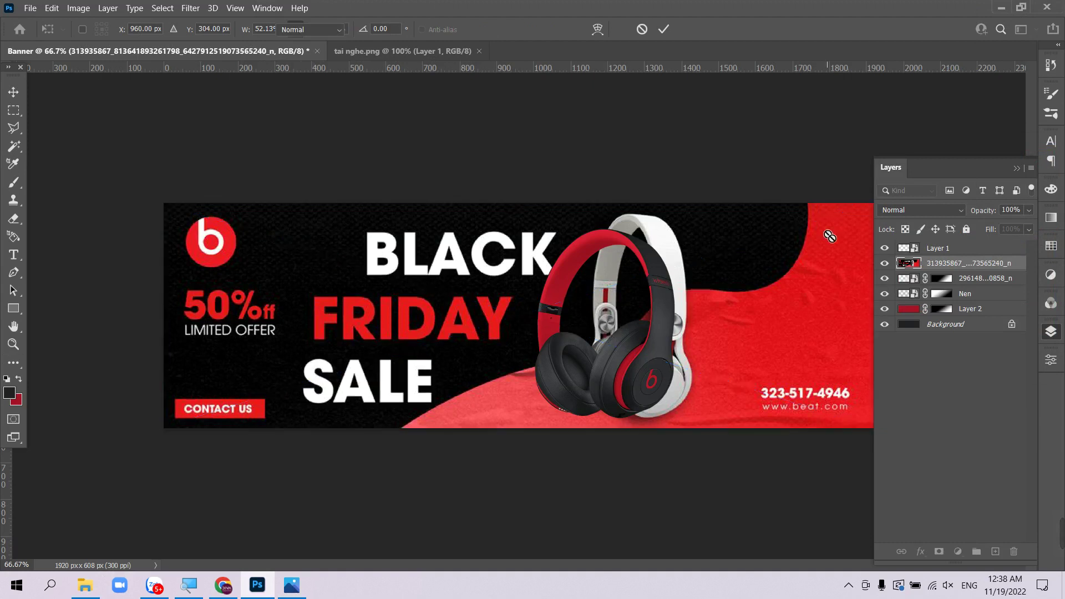
key("Tab")
key("Tab")
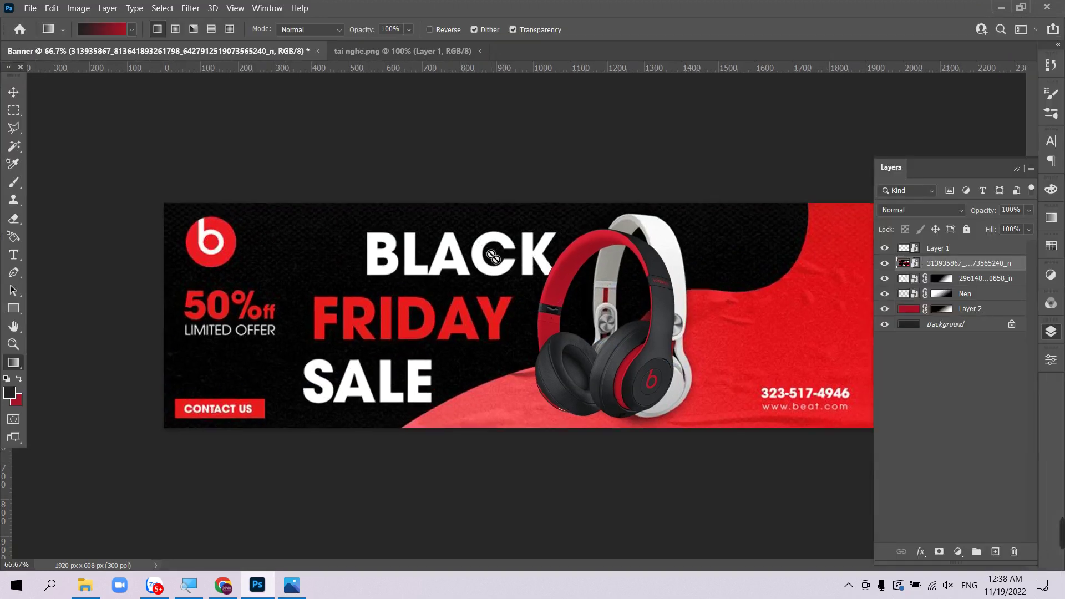
key("v")
right_click(659, 340)
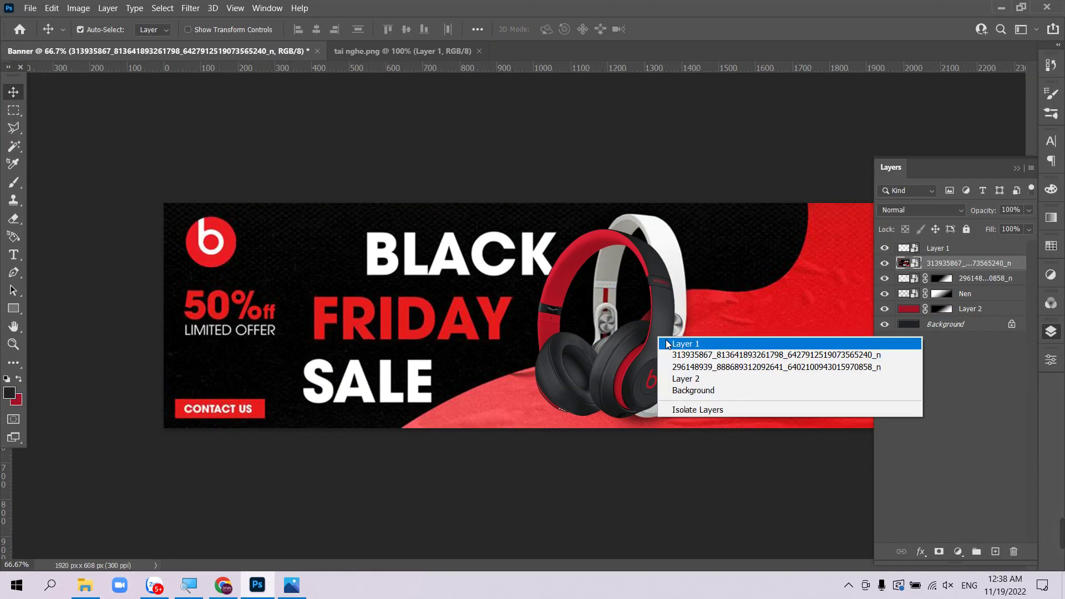
left_click(665, 342)
left_click_drag(657, 351, 684, 350)
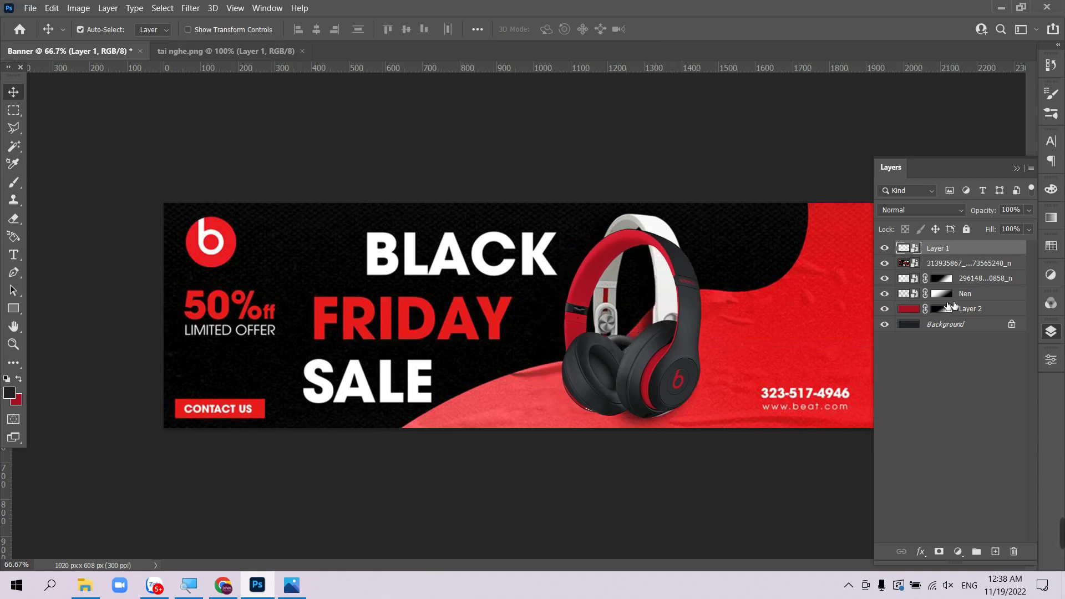
- Add a new text layer reading BLACK in Arial Black
left_click(13, 255)
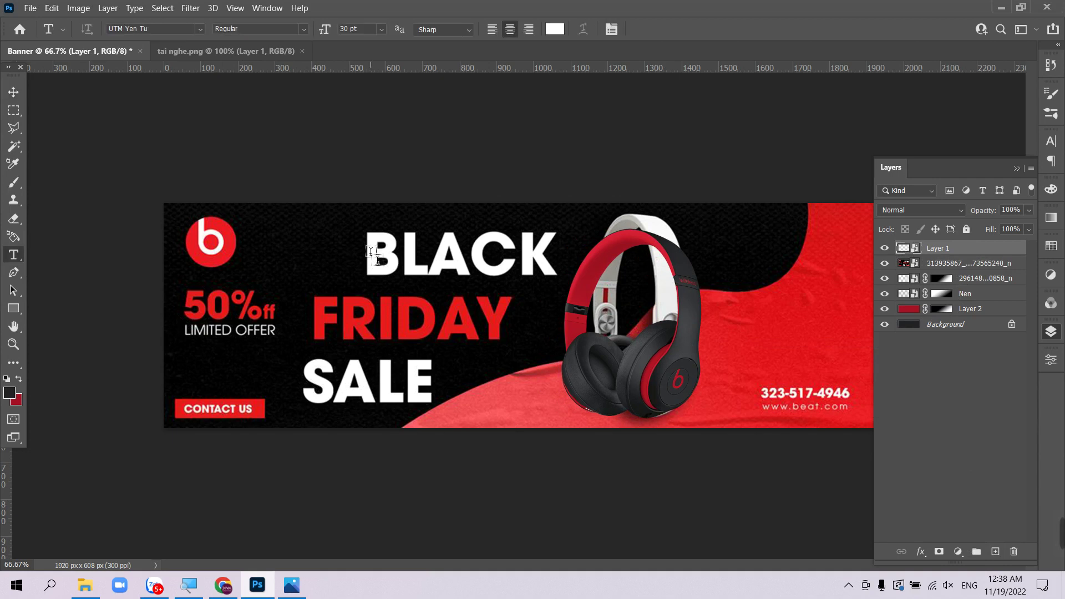
left_click(371, 252)
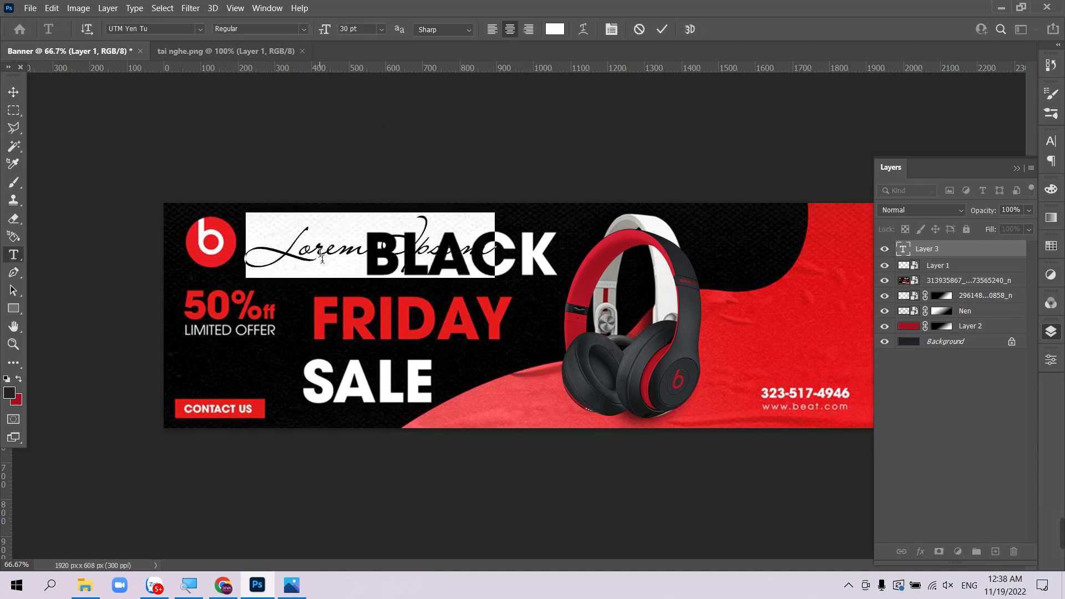
left_click(175, 31)
left_click(200, 30)
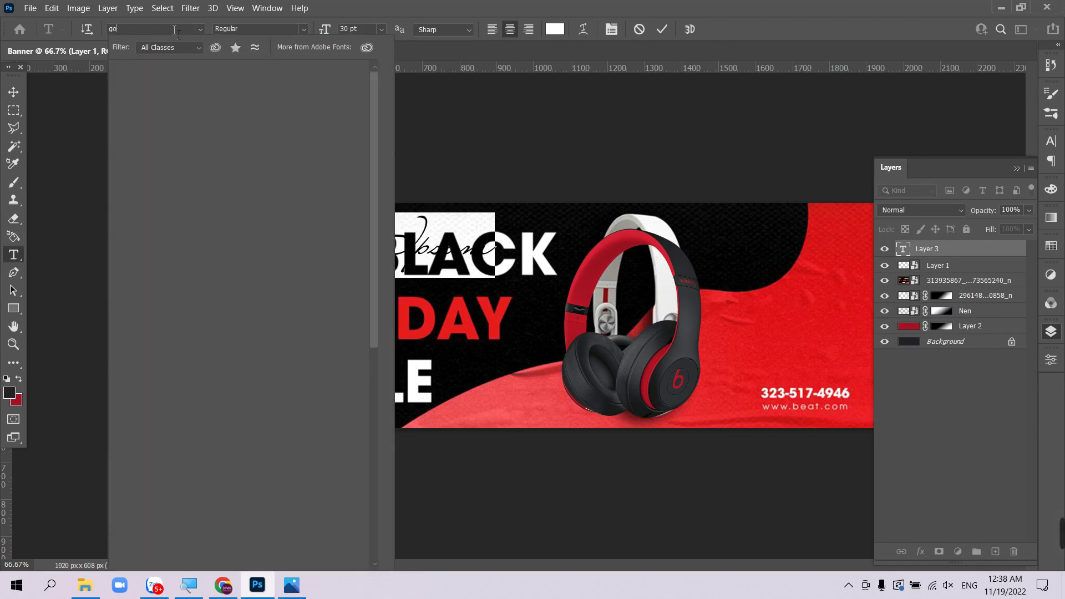
type("aria")
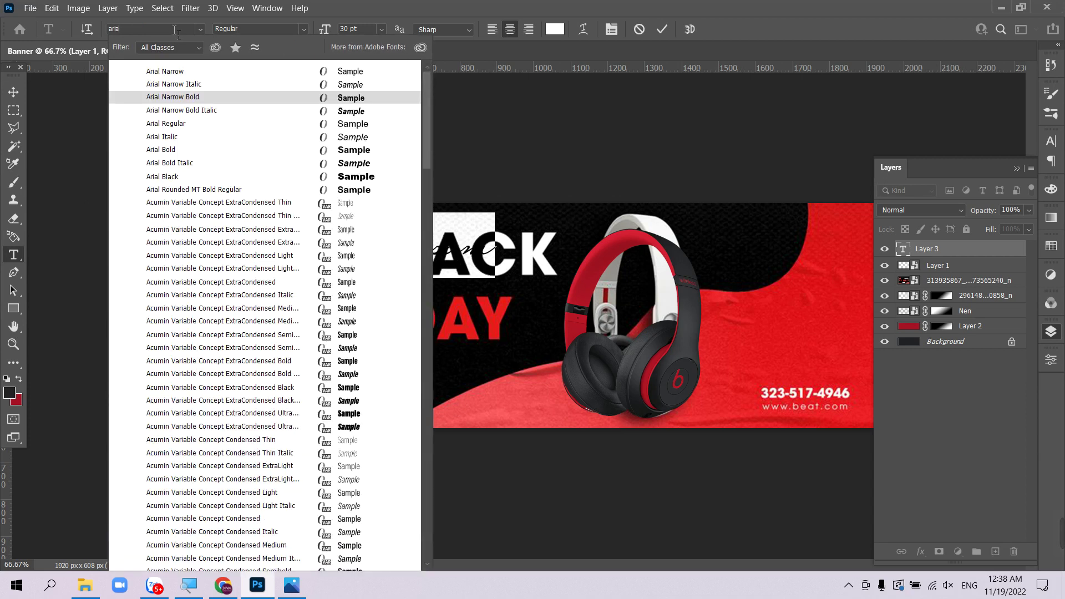
left_click(268, 177)
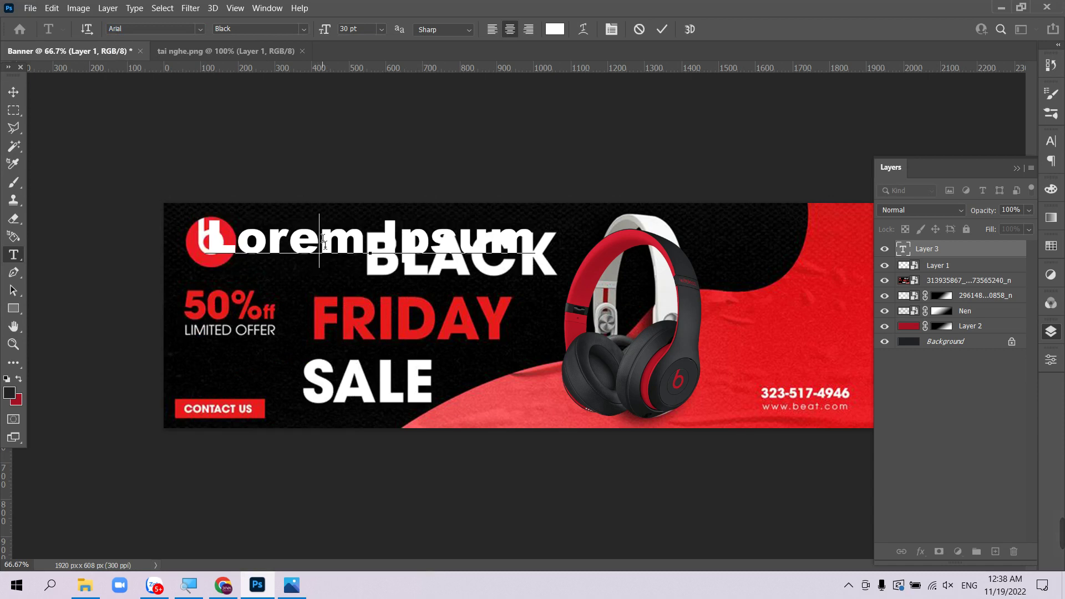
type("B")
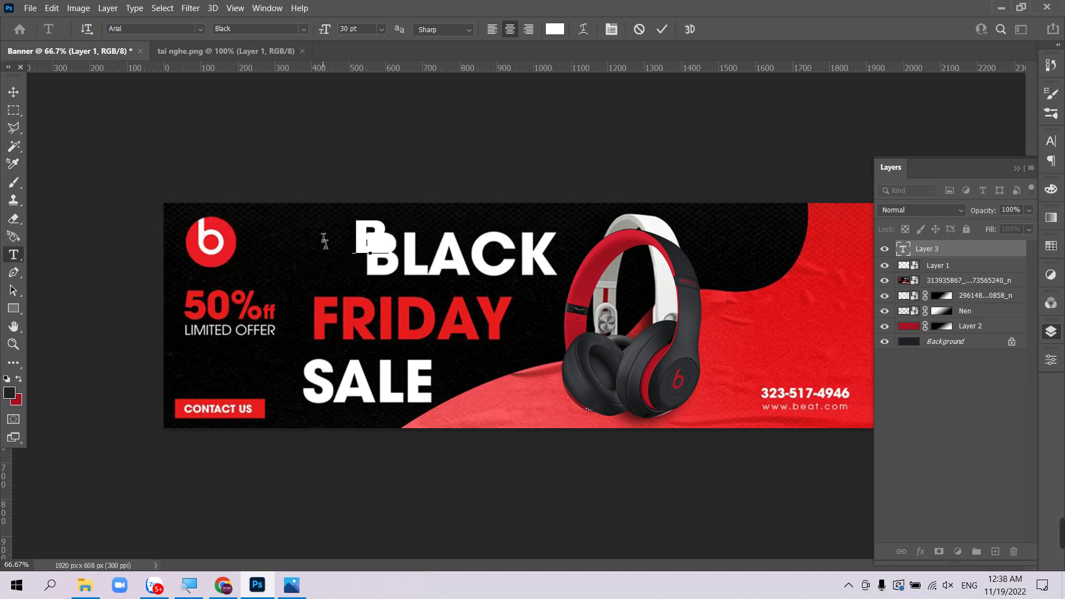
type("LACK")
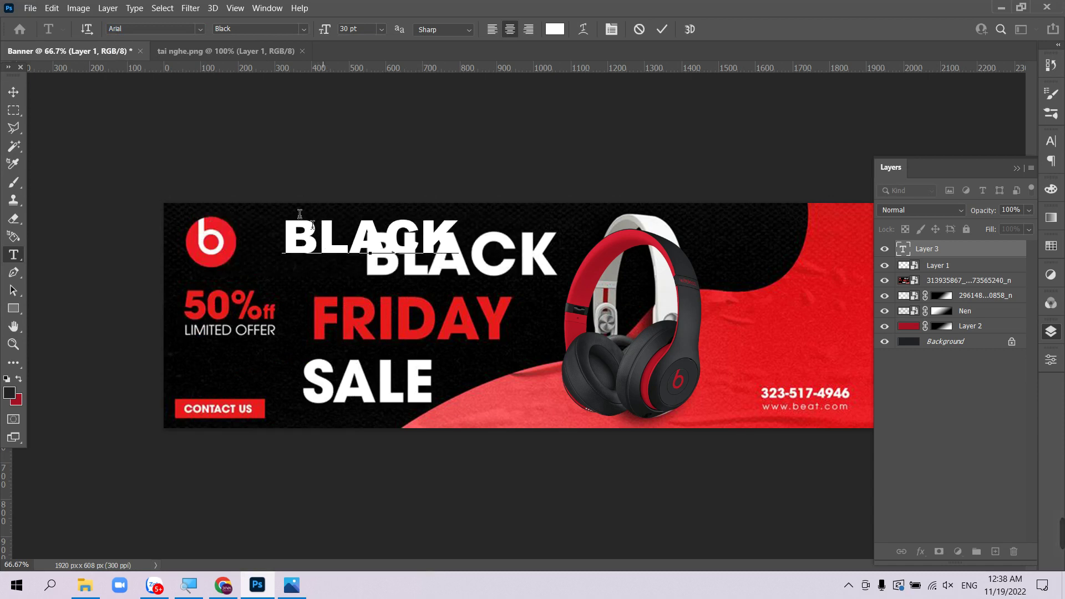
left_click(14, 91)
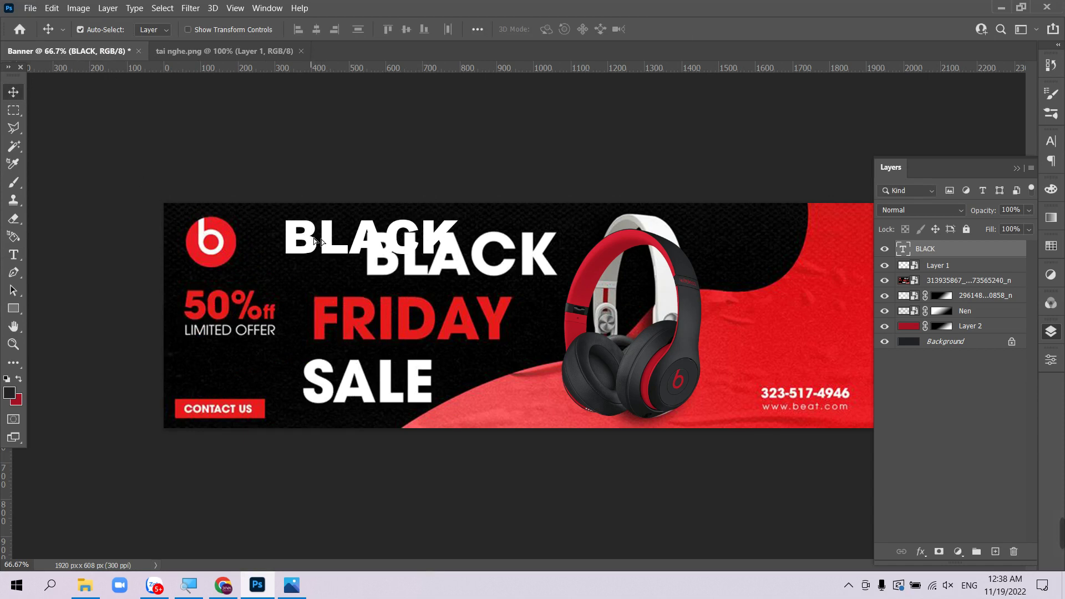
- Position BLACK over the original heading, scale it taller to match, and duplicate it downward
left_click_drag(315, 239, 401, 267)
mouse_move(400, 262)
left_mouse_down()
mouse_move(407, 252)
mouse_move(391, 252)
left_mouse_up()
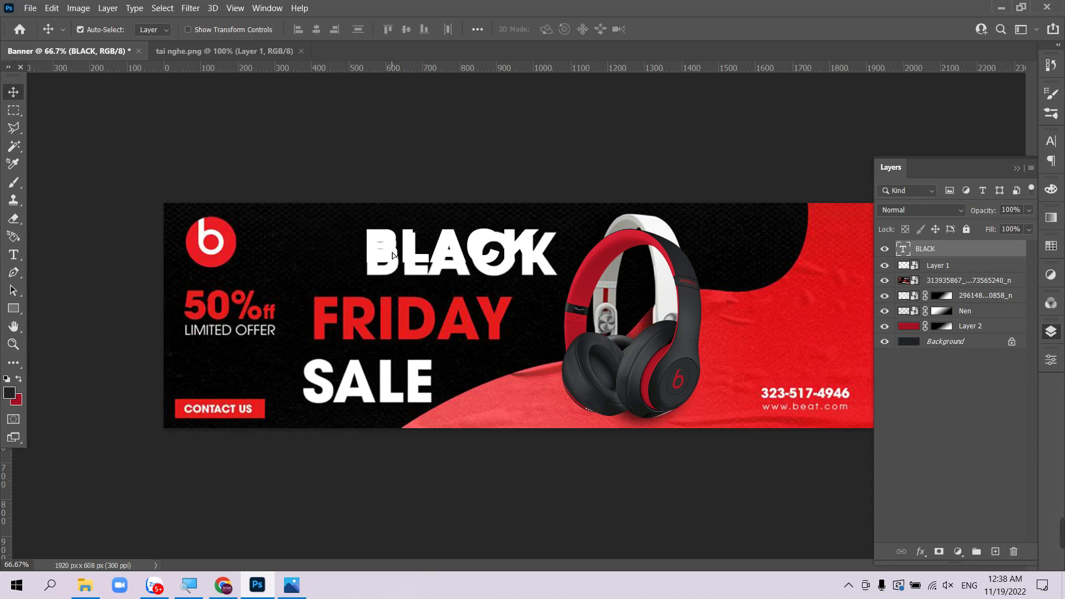
key("ctrl+t")
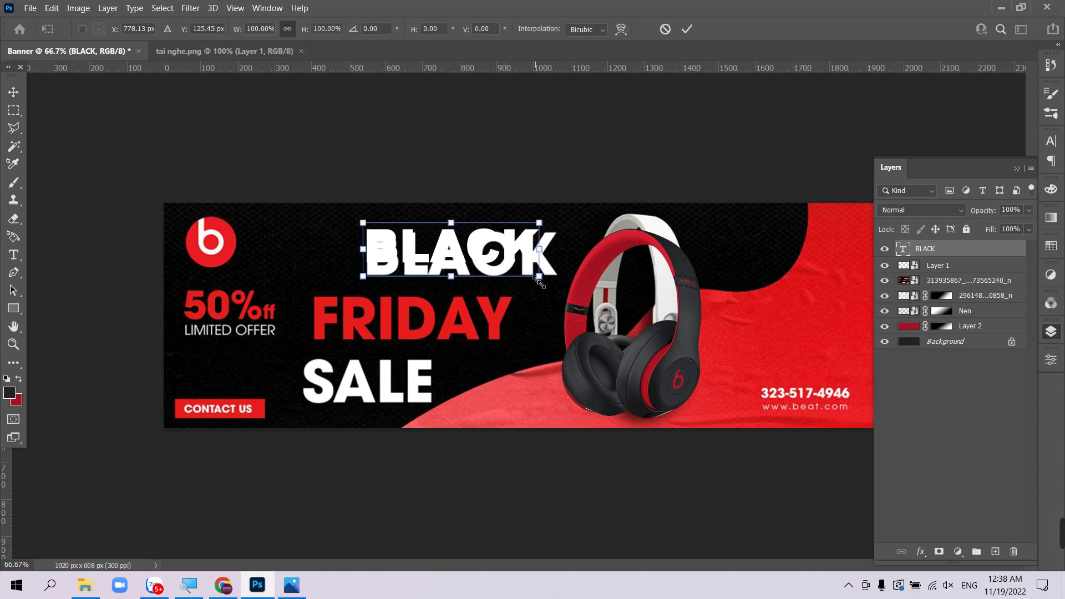
left_click_drag(539, 277, 558, 282)
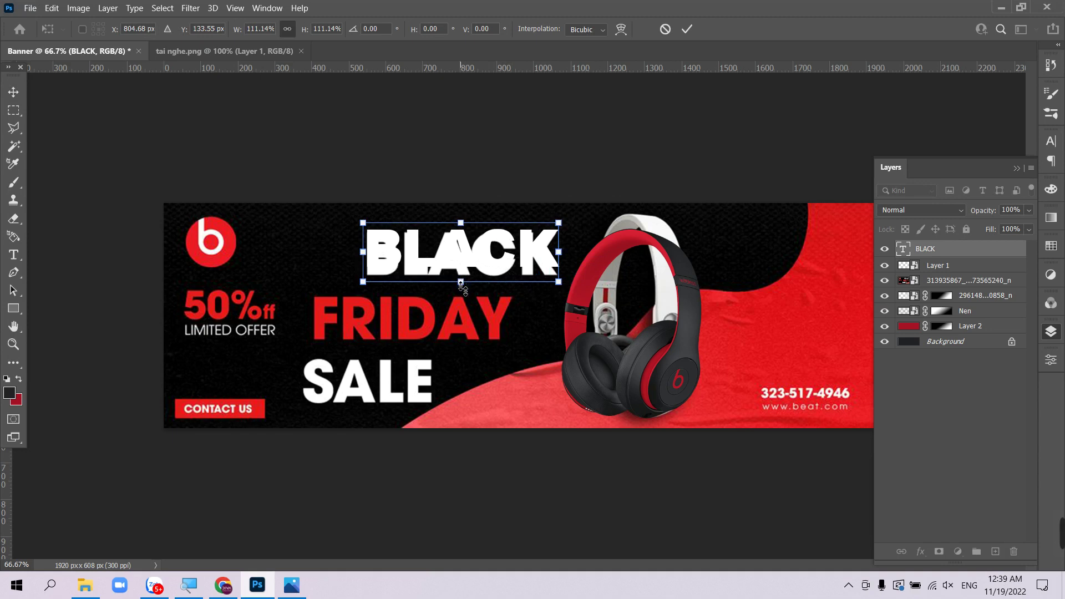
mouse_move(461, 281)
left_mouse_down()
mouse_move(461, 303)
mouse_move(460, 270)
mouse_move(460, 293)
left_mouse_up()
left_click_drag(560, 262, 558, 264)
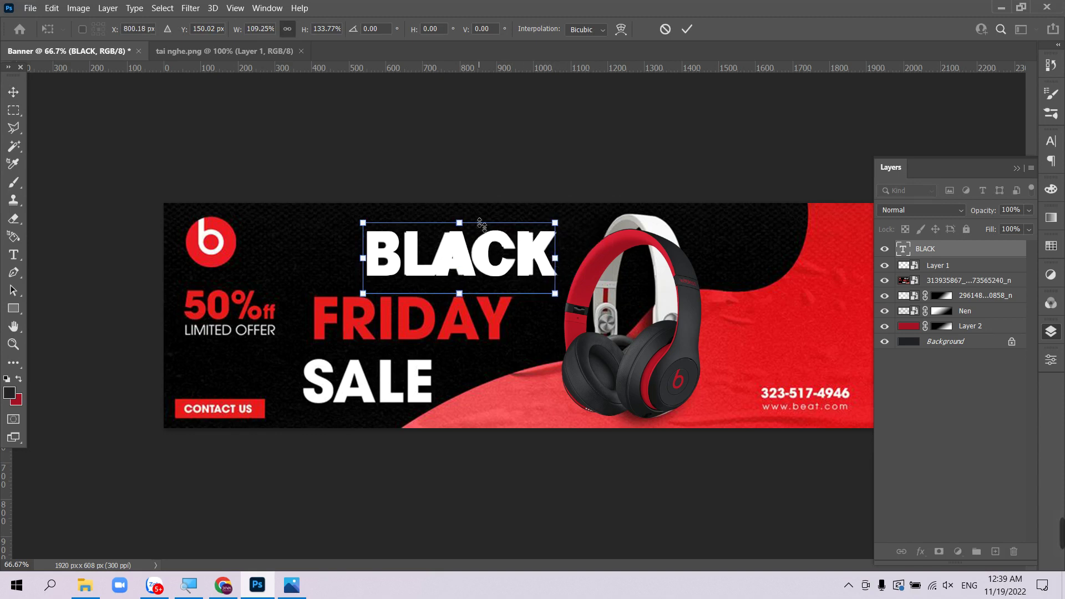
key("Return")
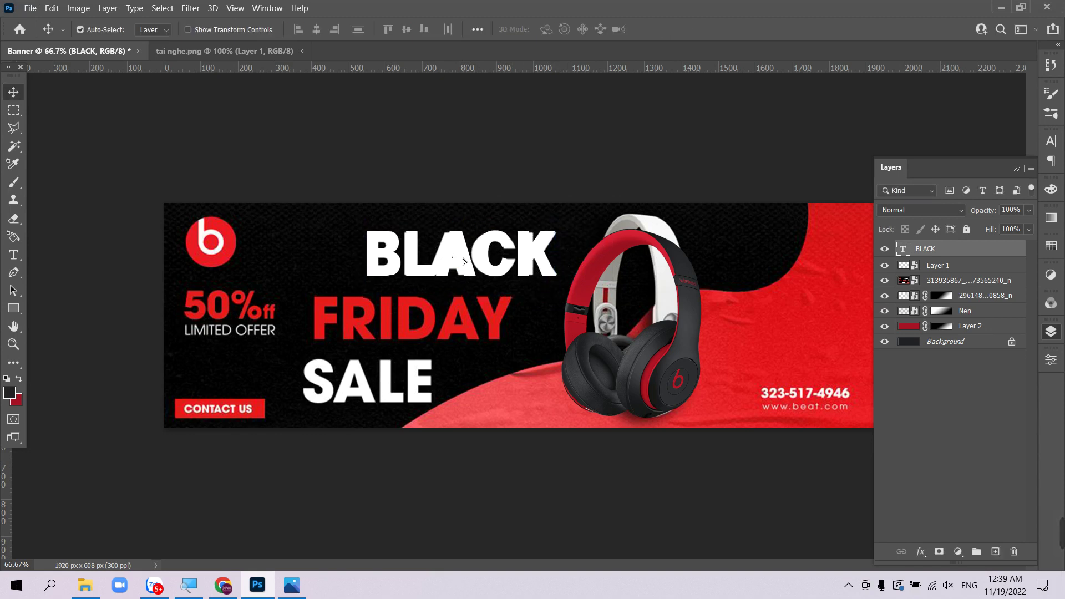
left_click_drag(462, 259, 448, 351)
- Retype the duplicate as FRIDAY and align it over the original red FRIDAY
double_click(448, 350)
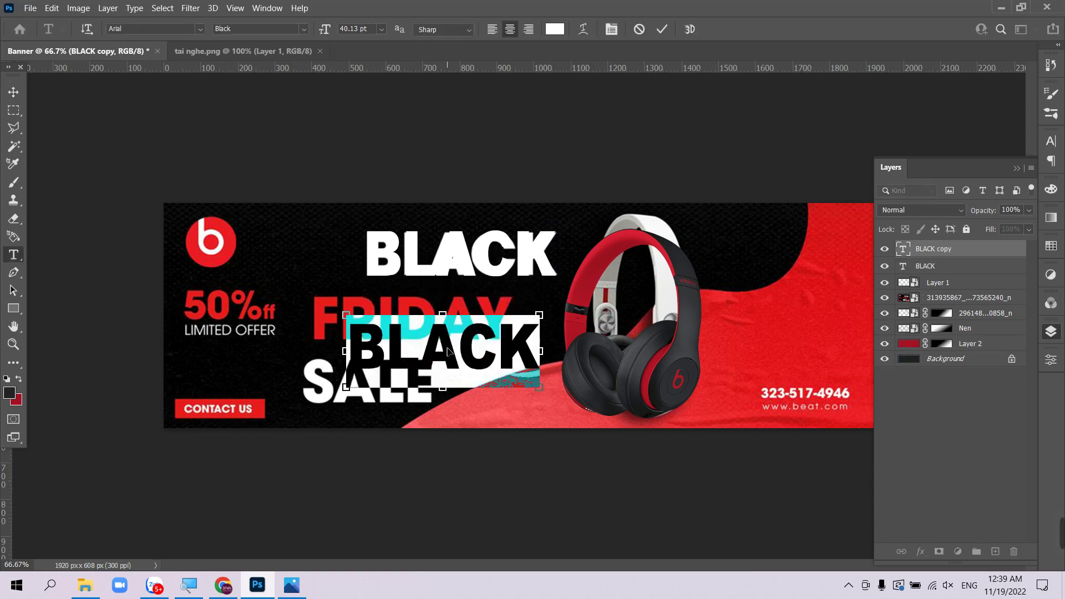
type("F")
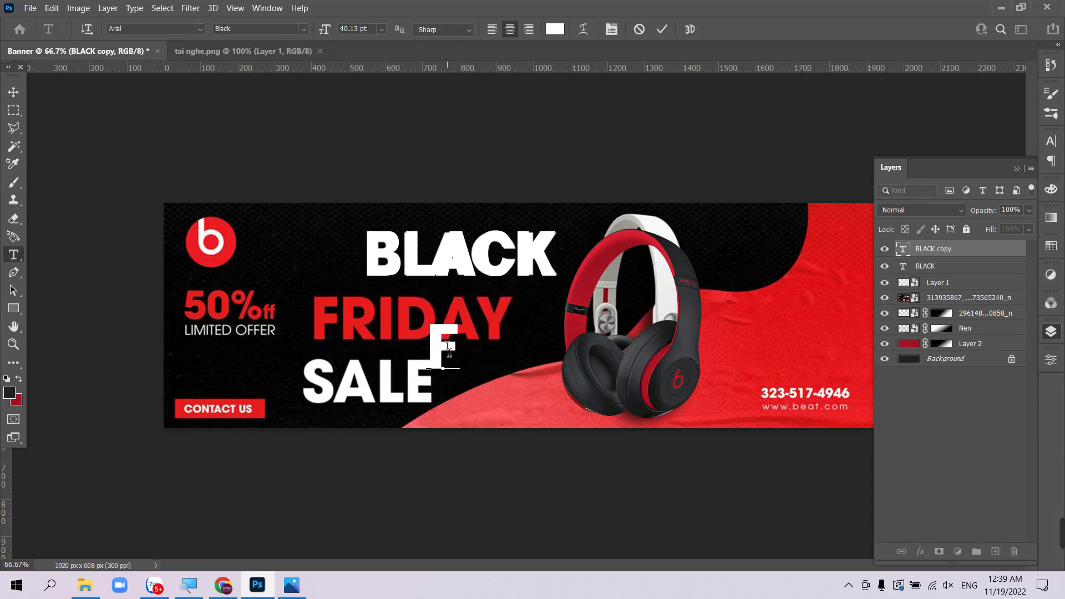
type("R")
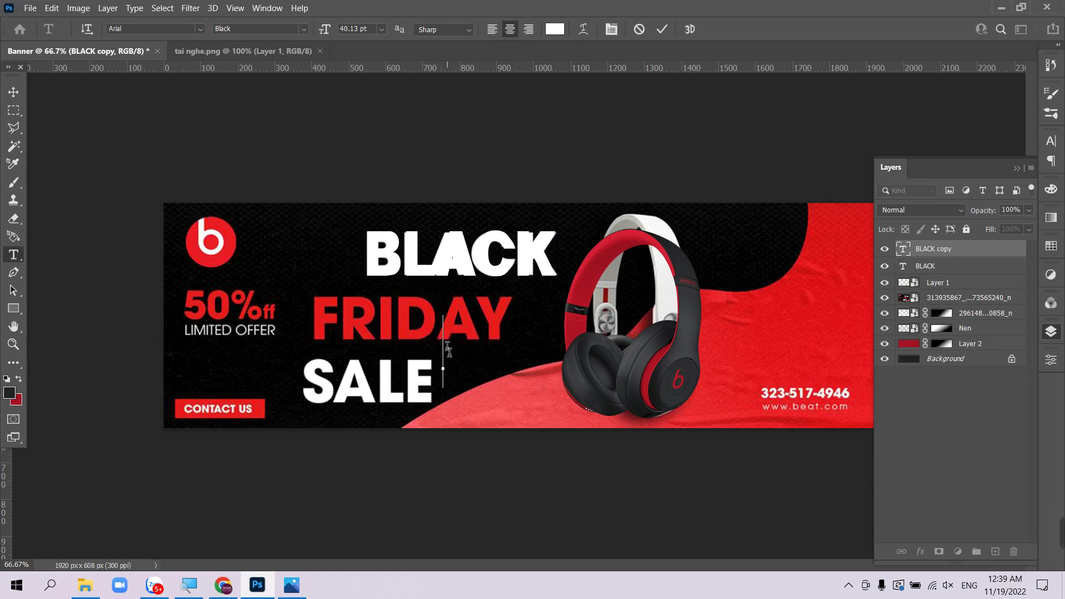
type("IDAY")
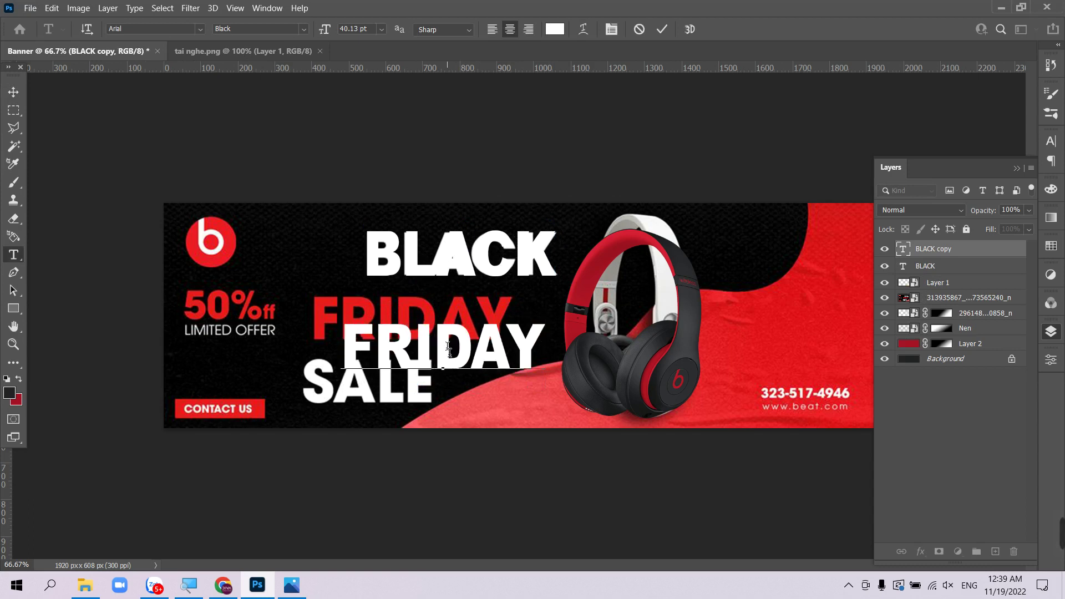
key("ctrl+a")
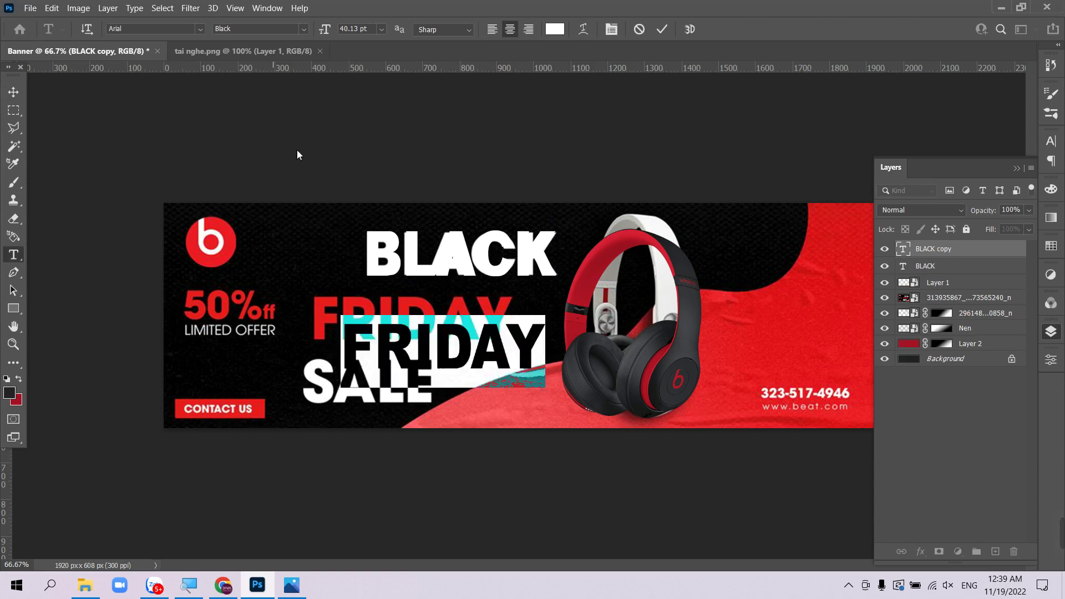
left_click(13, 91)
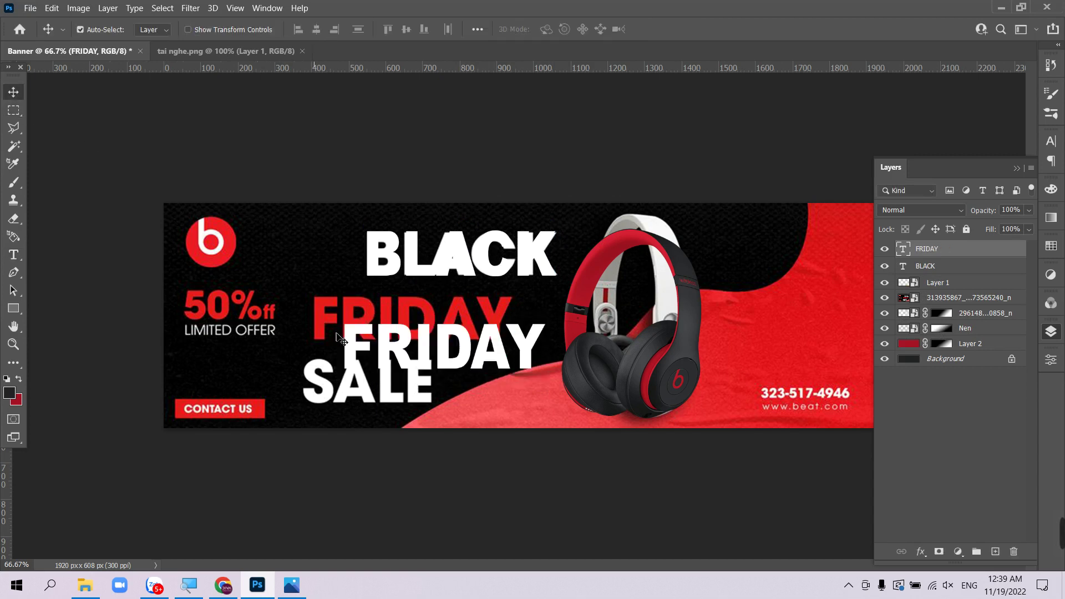
left_click_drag(391, 349, 359, 318)
key("Left")
key("Left")
key("Left")
key("Left")
key("Left")
key("Left")
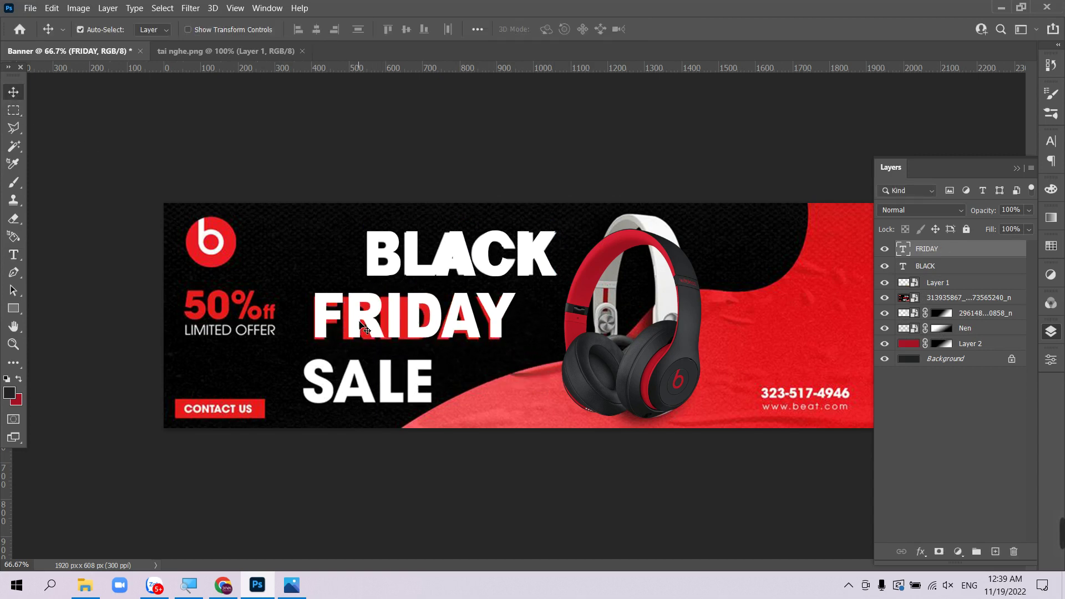
- Change the FRIDAY text colour to pure red
double_click(363, 323)
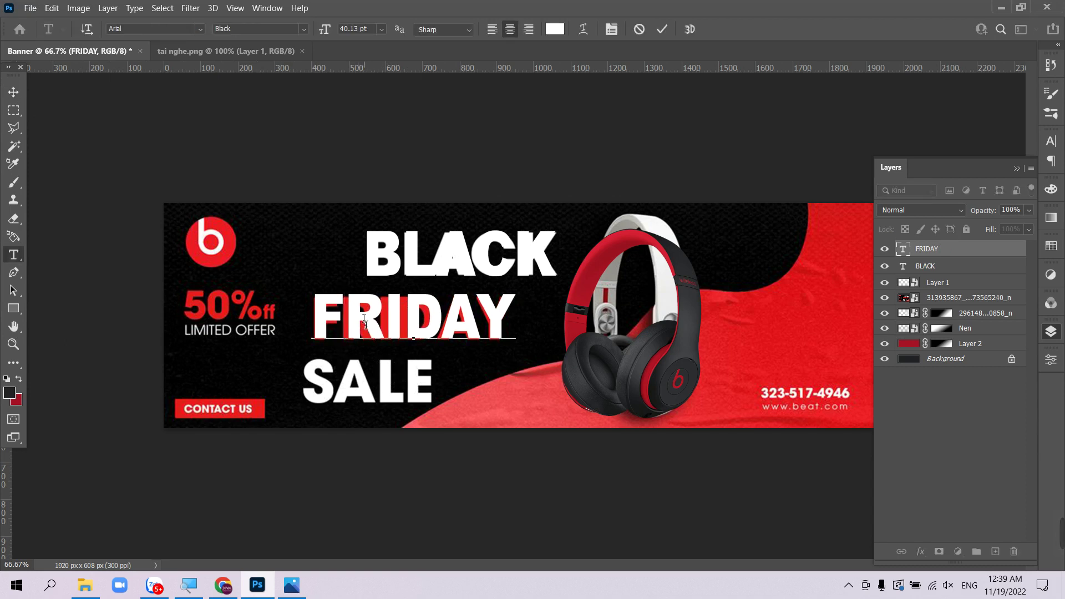
key("ctrl+a")
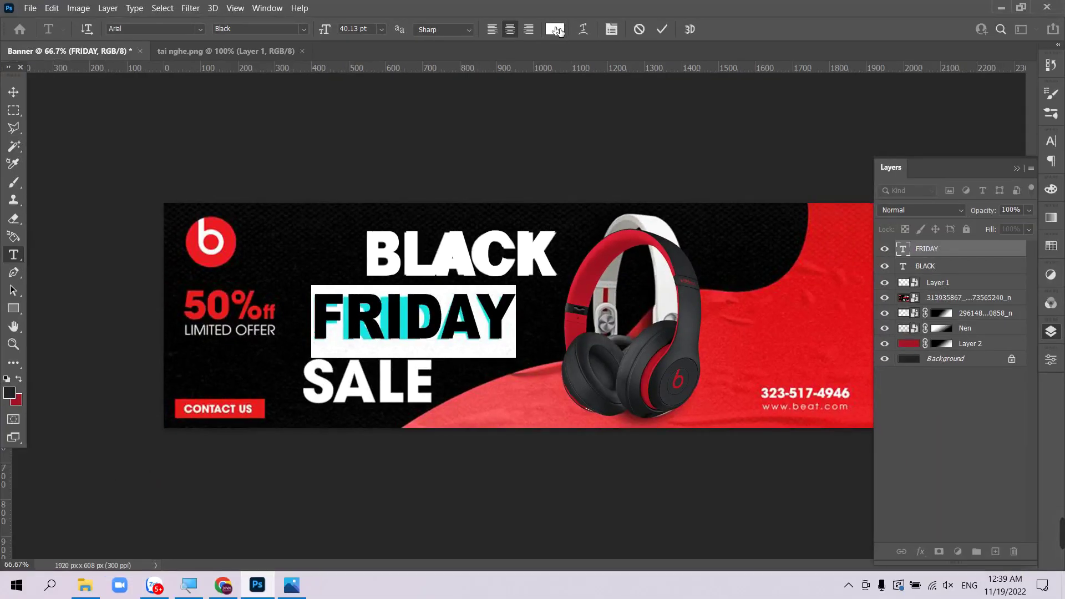
left_click(552, 51)
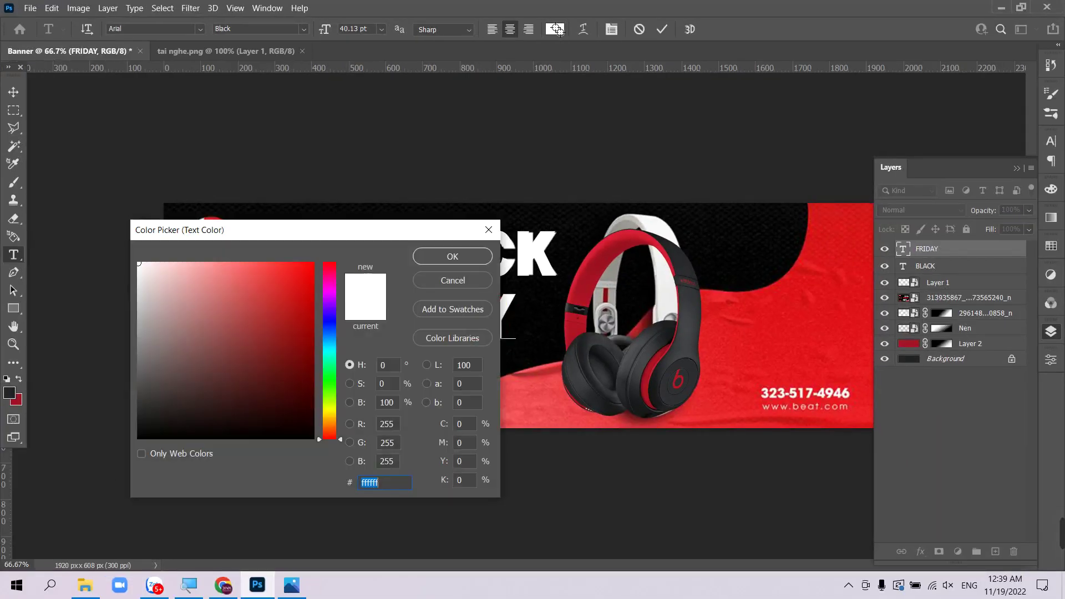
left_click_drag(307, 279, 314, 263)
left_click_drag(356, 229, 774, 267)
left_click(852, 294)
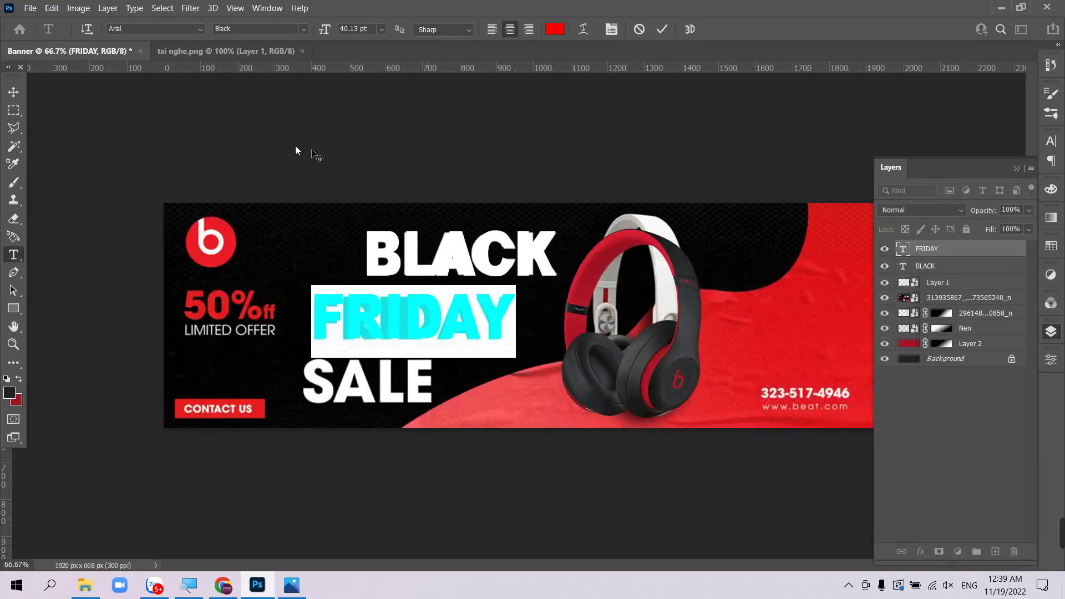
left_click(13, 91)
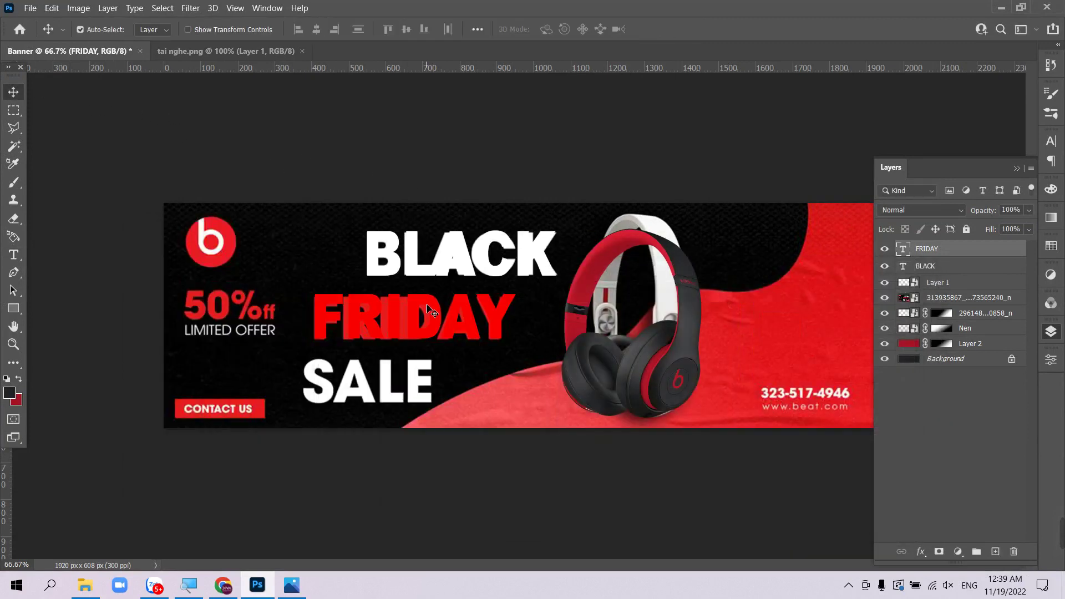
- Duplicate BLACK lower down, retype it as SALE and move it over the original SALE
left_click_drag(420, 273, 508, 405)
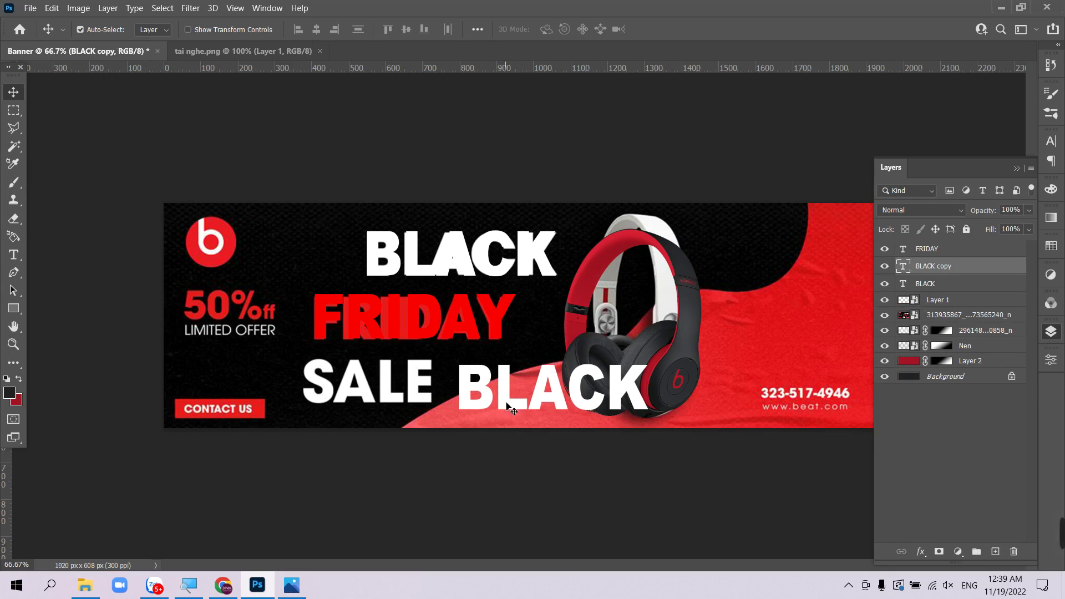
key("t")
double_click(507, 405)
type("SALE")
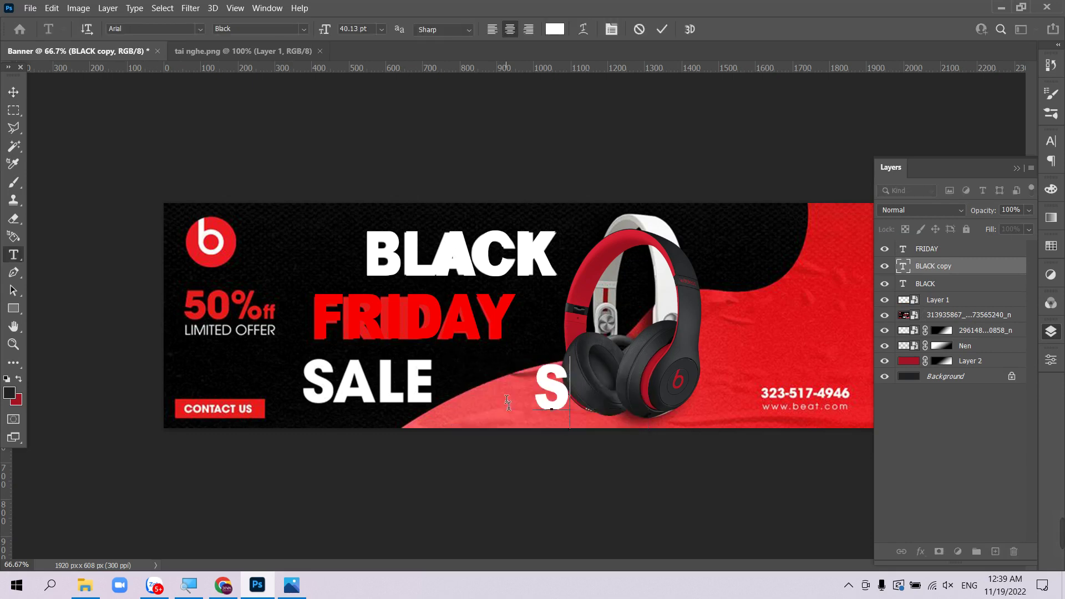
left_click(13, 92)
left_click_drag(500, 392, 335, 395)
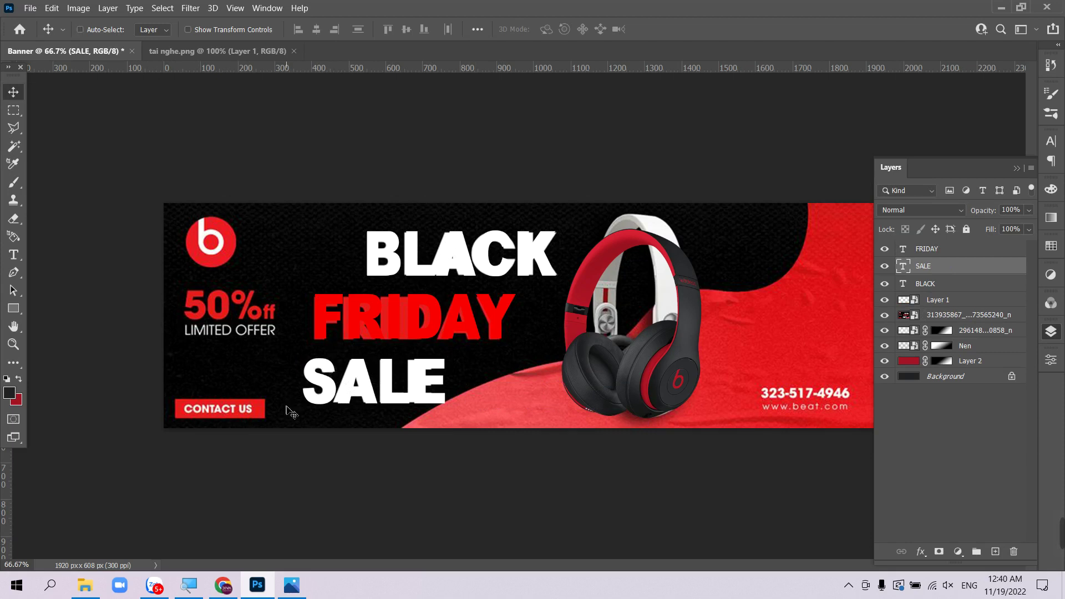
key("ctrl+o")
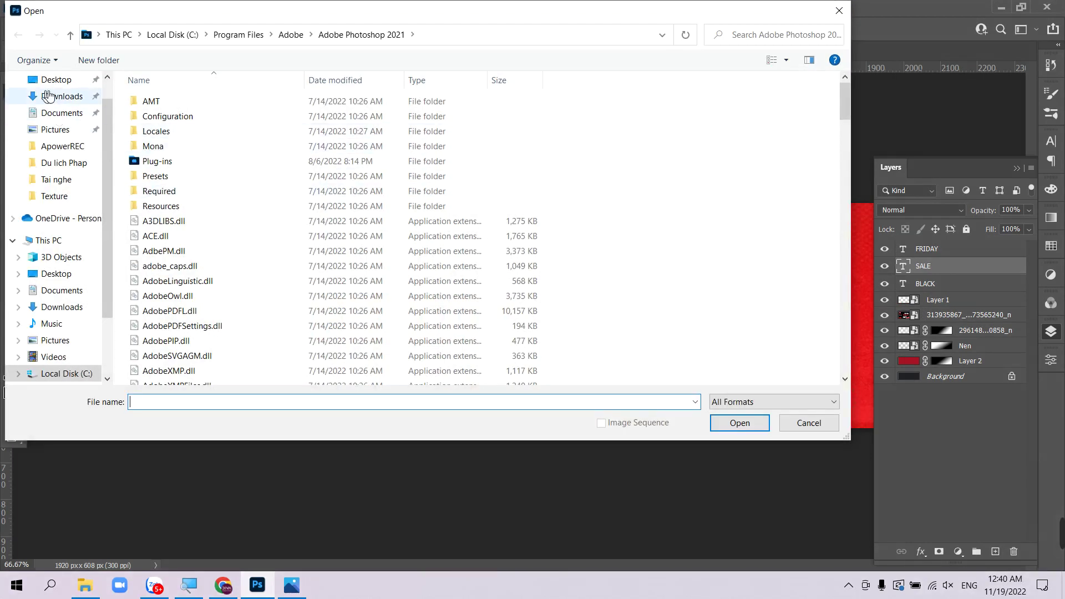
- Open logo.jpg from the Desktop's Tai nghe folder and marquee-select the red logo
left_click(70, 83)
double_click(482, 114)
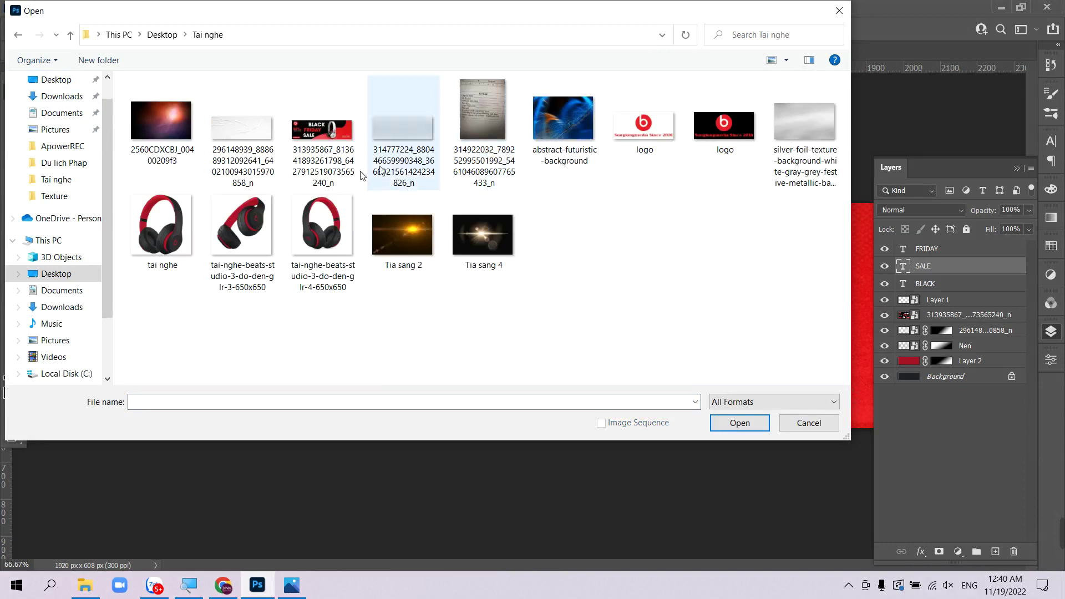
double_click(657, 133)
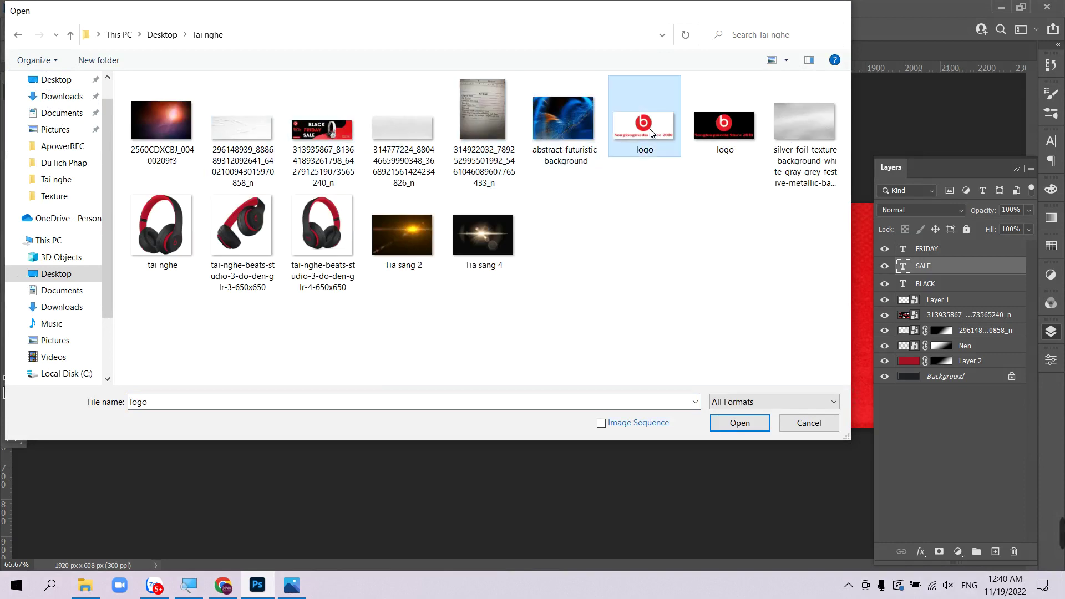
key("m")
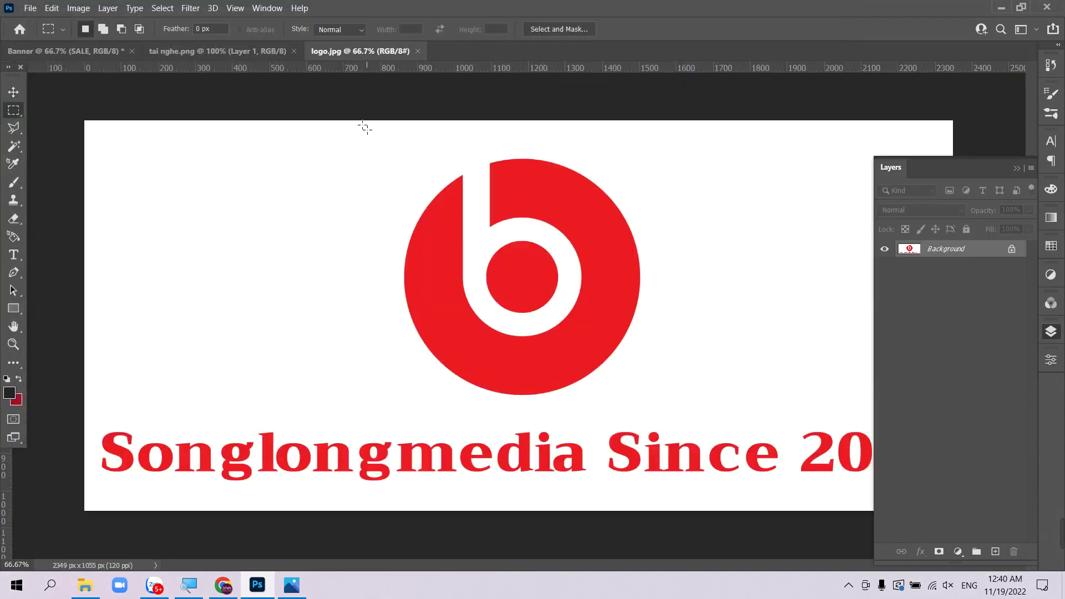
left_click_drag(364, 126, 652, 409)
- Close the headphones and logo image documents, keeping the Banner open
left_click(103, 51)
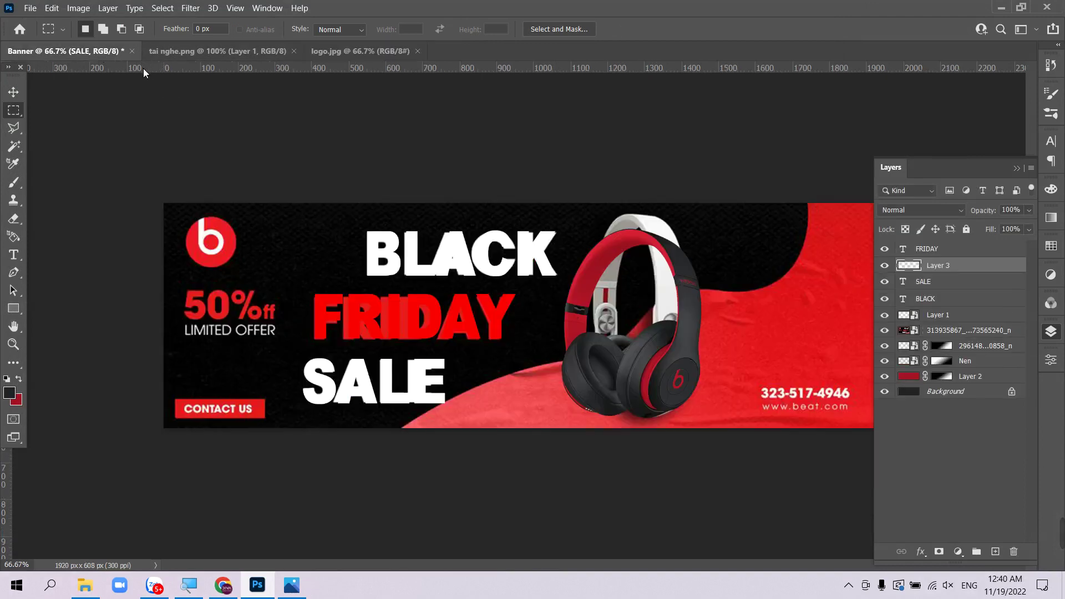
left_click(262, 51)
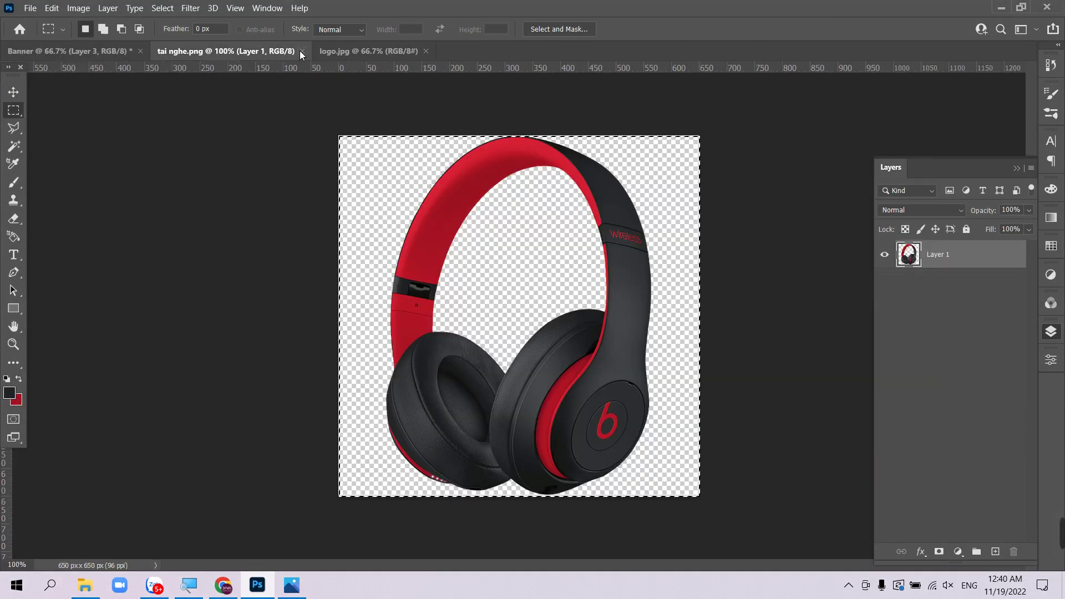
left_click(302, 51)
left_click(252, 52)
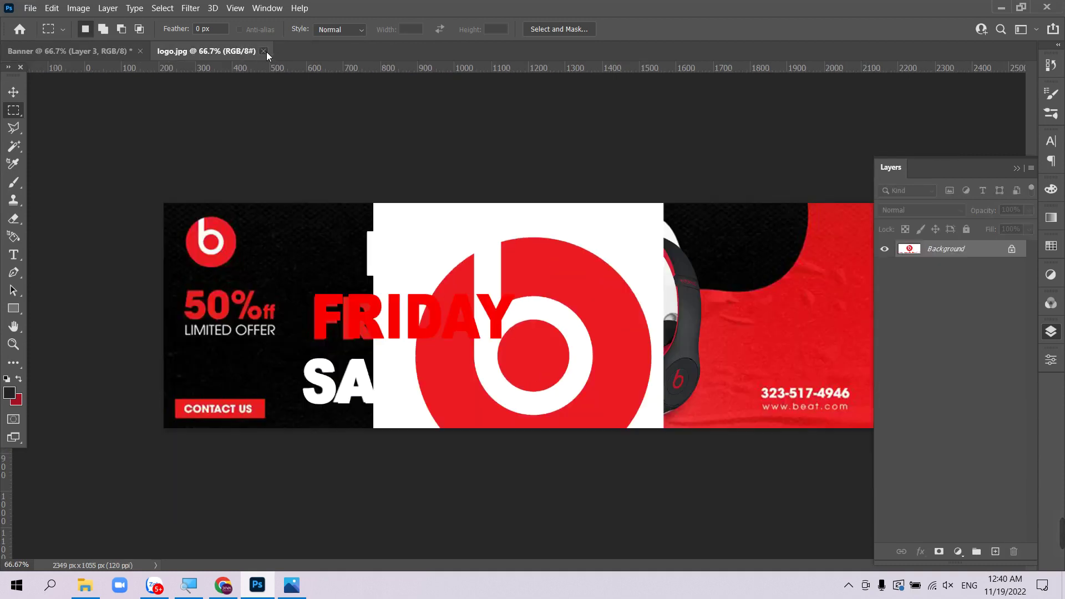
left_click(264, 51)
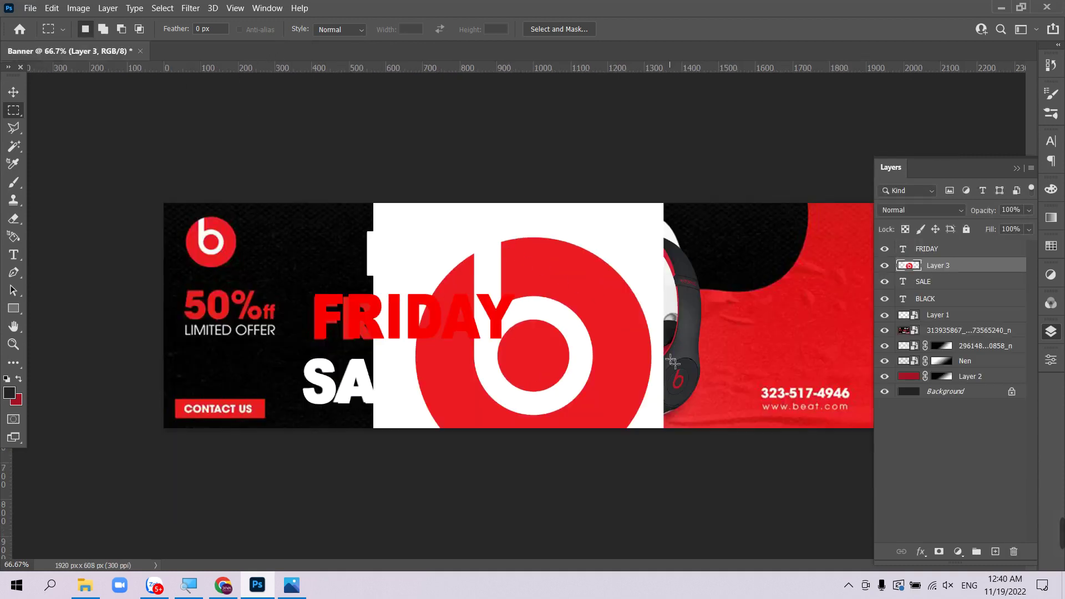
- Scale the pasted logo on Layer 3 to about 60% and move it over the banner centre
key("ctrl+t")
left_click_drag(666, 348, 551, 309)
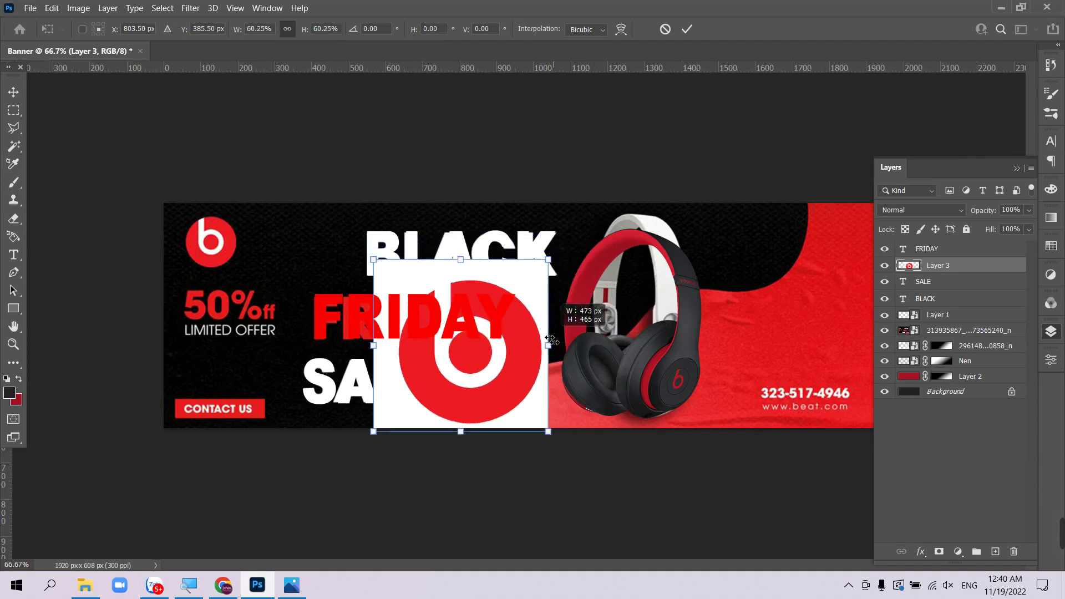
left_click_drag(518, 377, 613, 359)
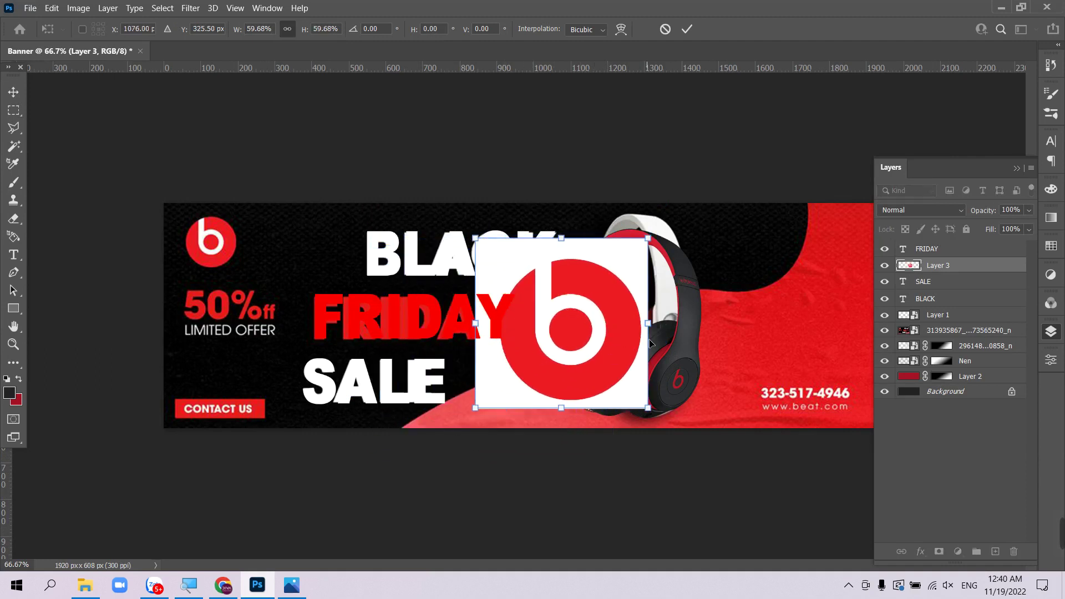
- Commit the logo resize and try selecting the white background around the logo by colour
key("Return")
key("m")
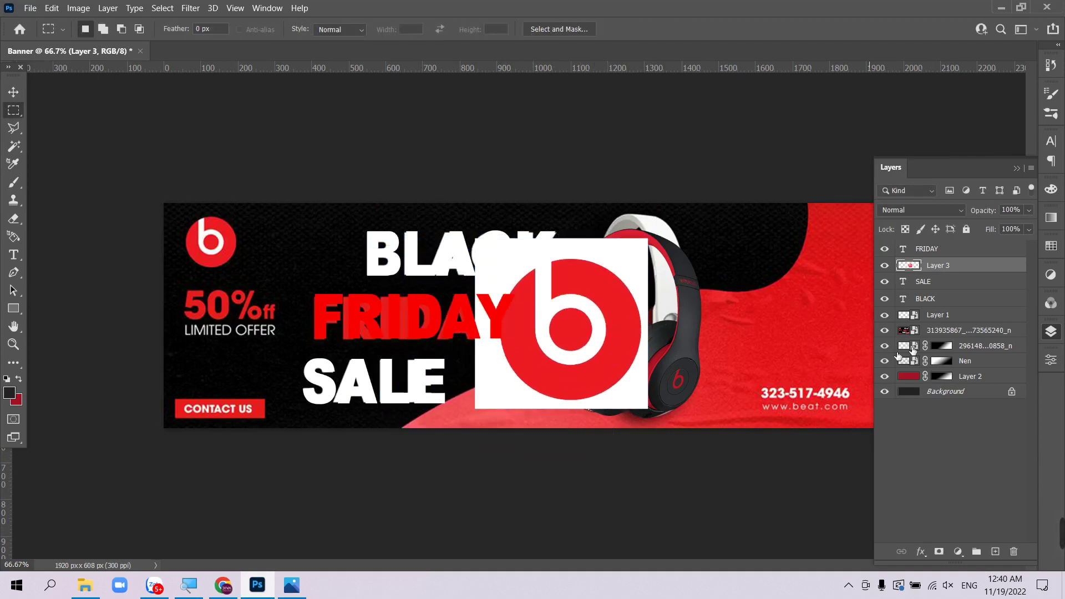
left_click(14, 146)
right_click(14, 146)
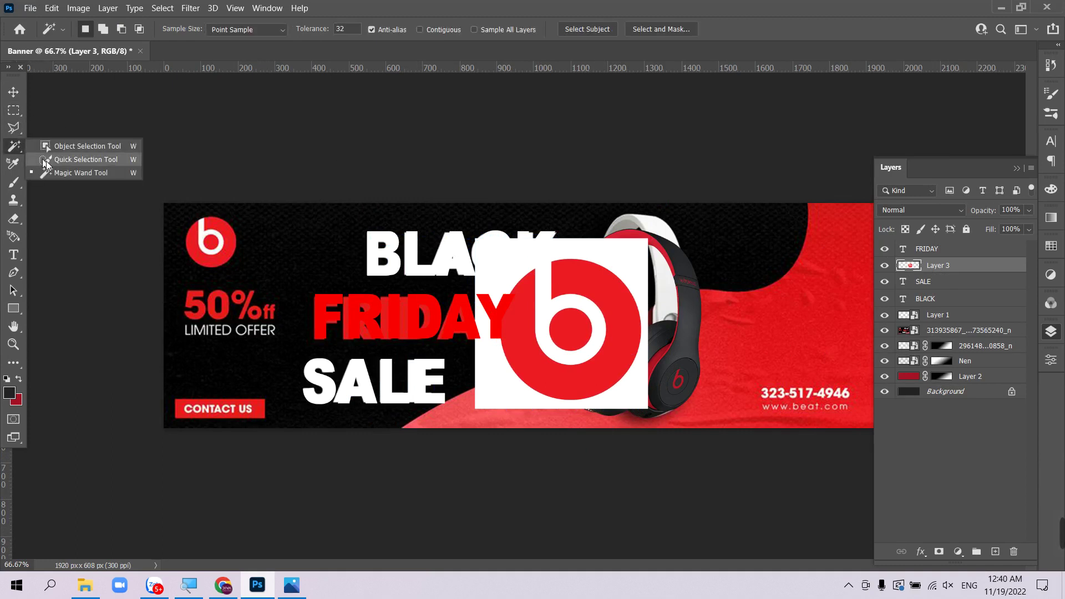
left_click(13, 147)
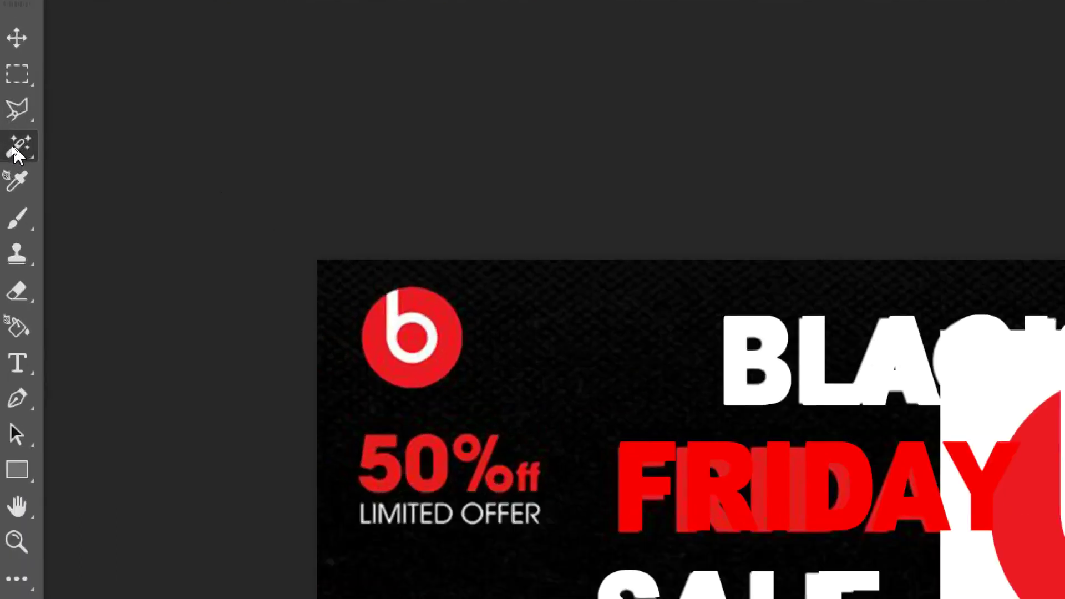
right_click(14, 149)
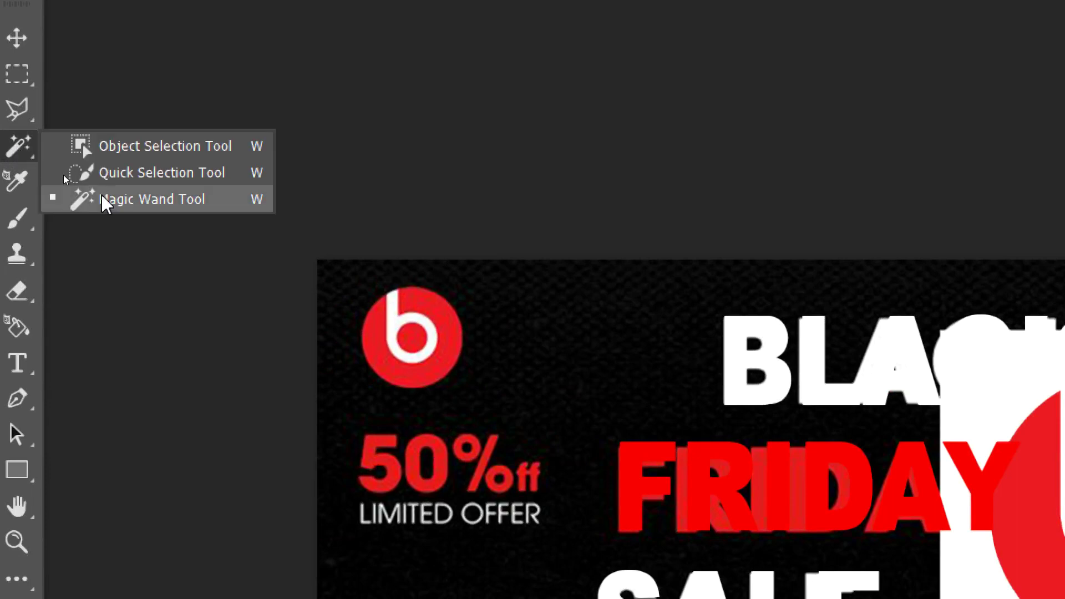
left_click(144, 202)
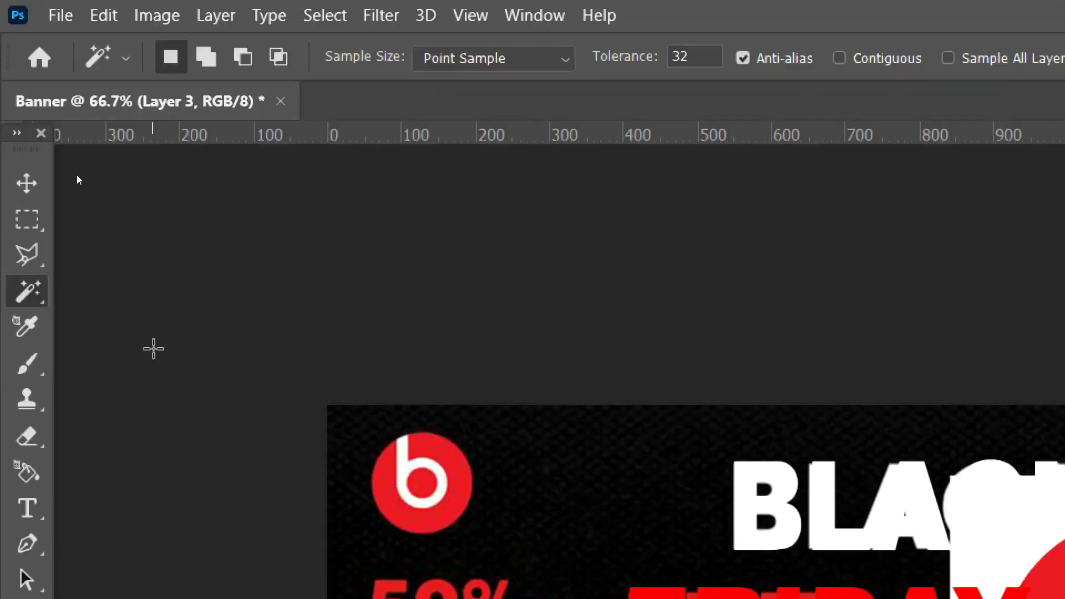
key("super")
key("super")
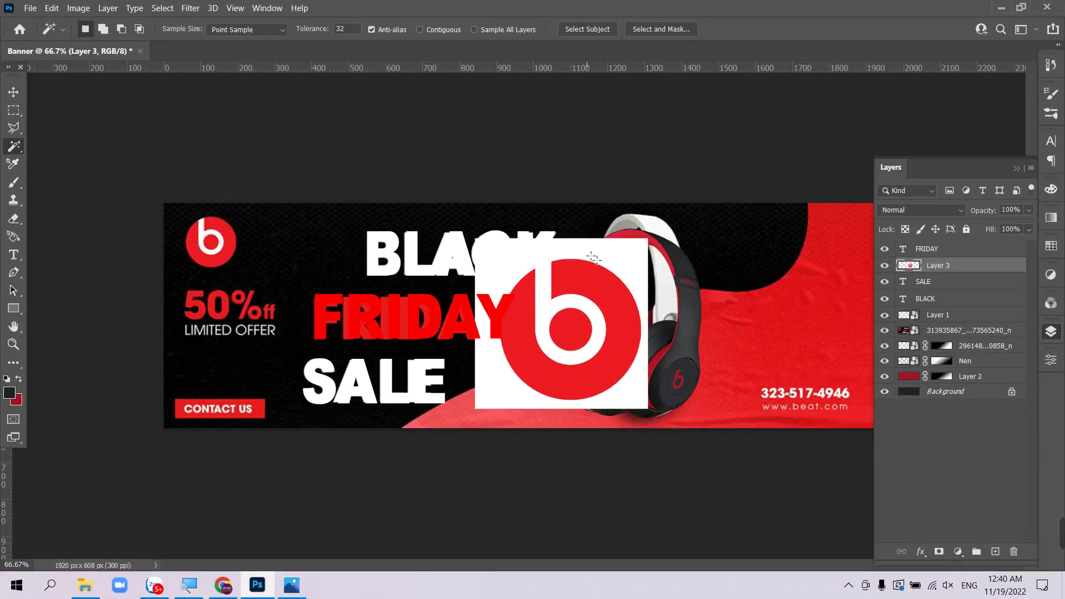
left_click(593, 258)
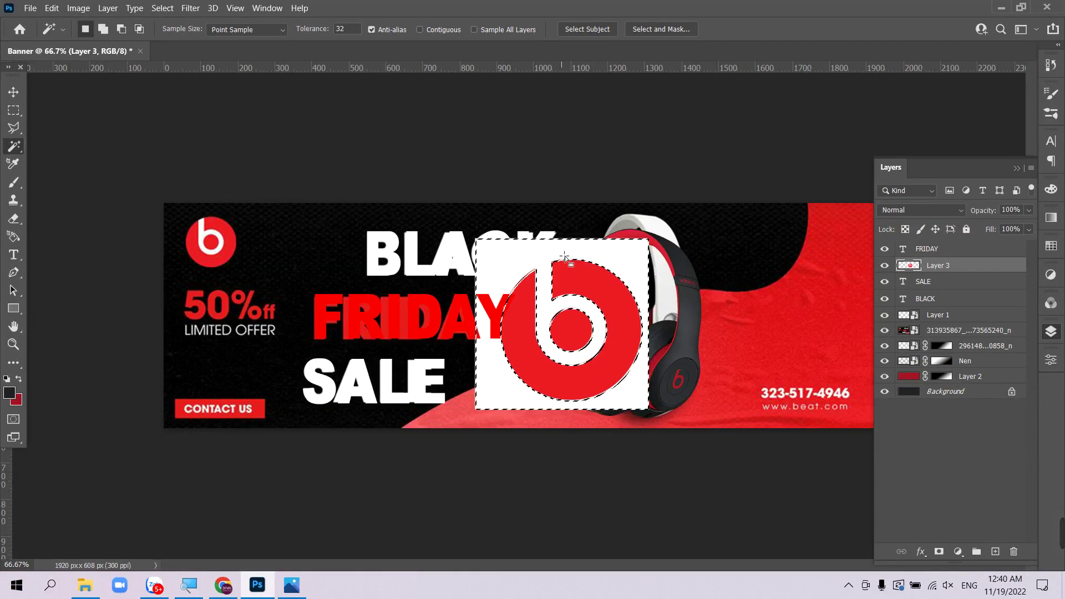
key("ctrl+d")
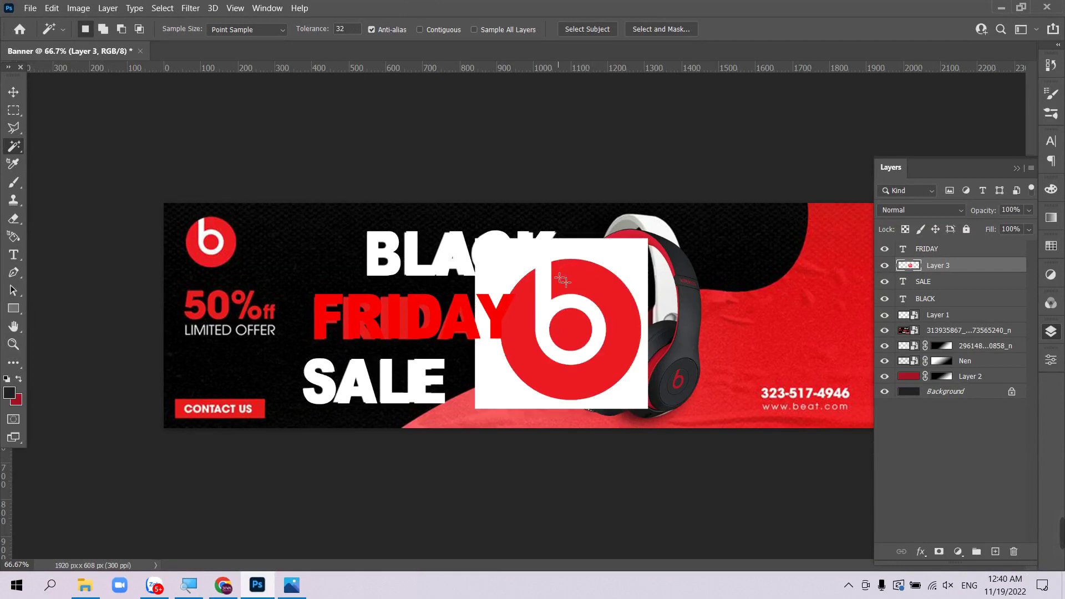
- Make a circular elliptical selection around the red b logo
key("m")
left_click_drag(520, 274, 655, 383)
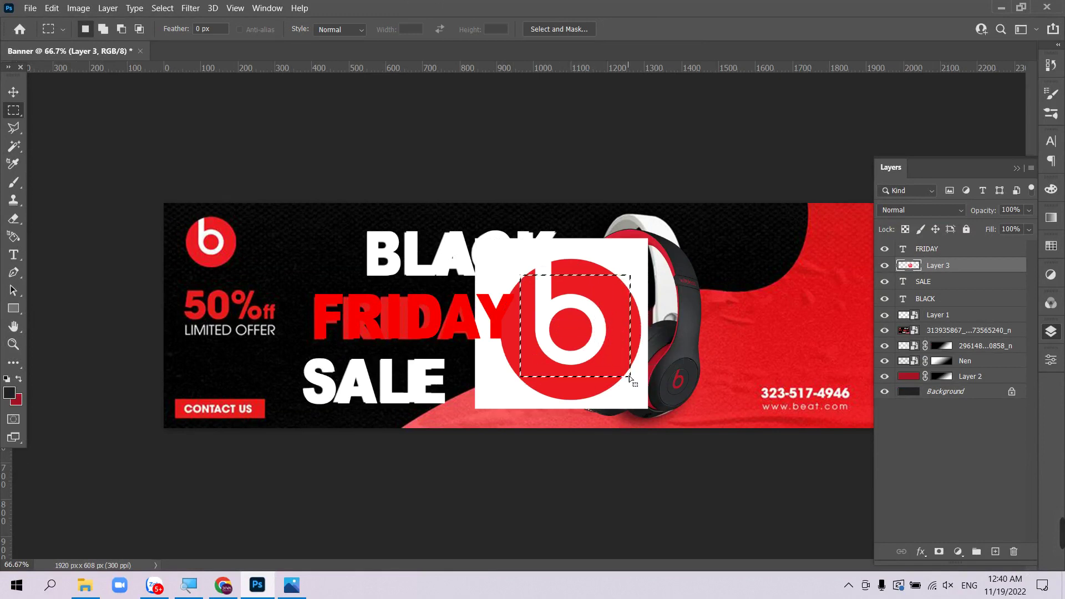
left_click(630, 379)
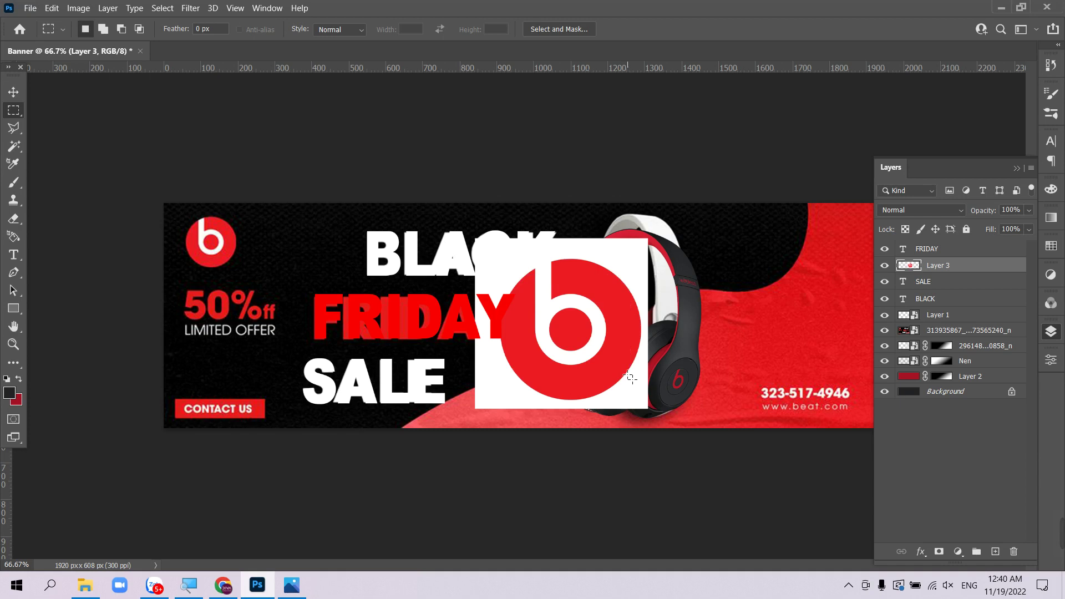
key("shift+m")
left_click_drag(522, 285, 641, 399)
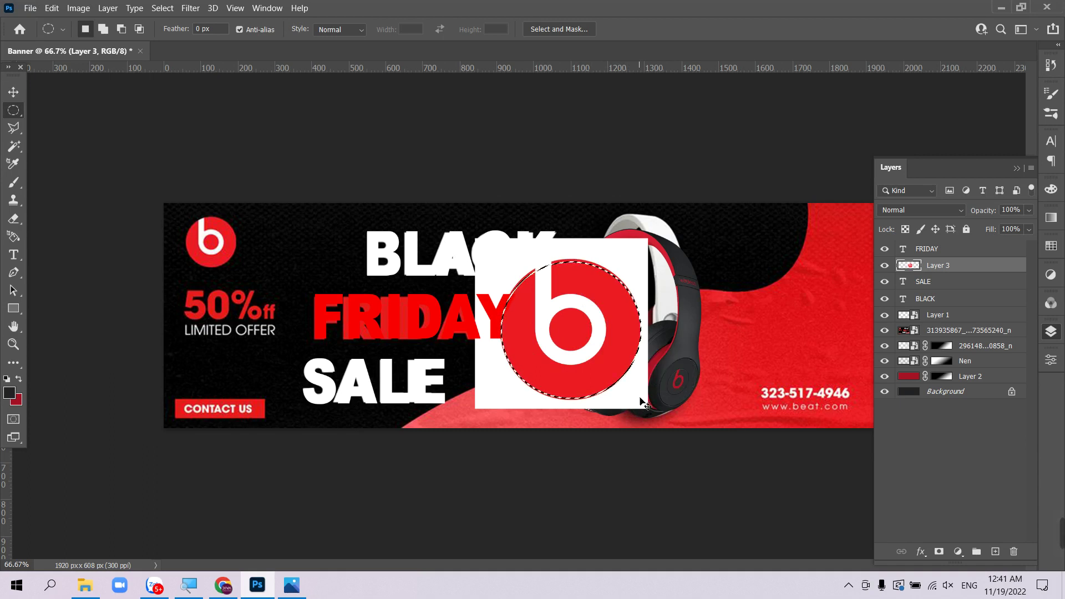
- Copy the circular logo onto Layer 4 and delete the white-square Layer 3
key("ctrl+j")
left_click(953, 283)
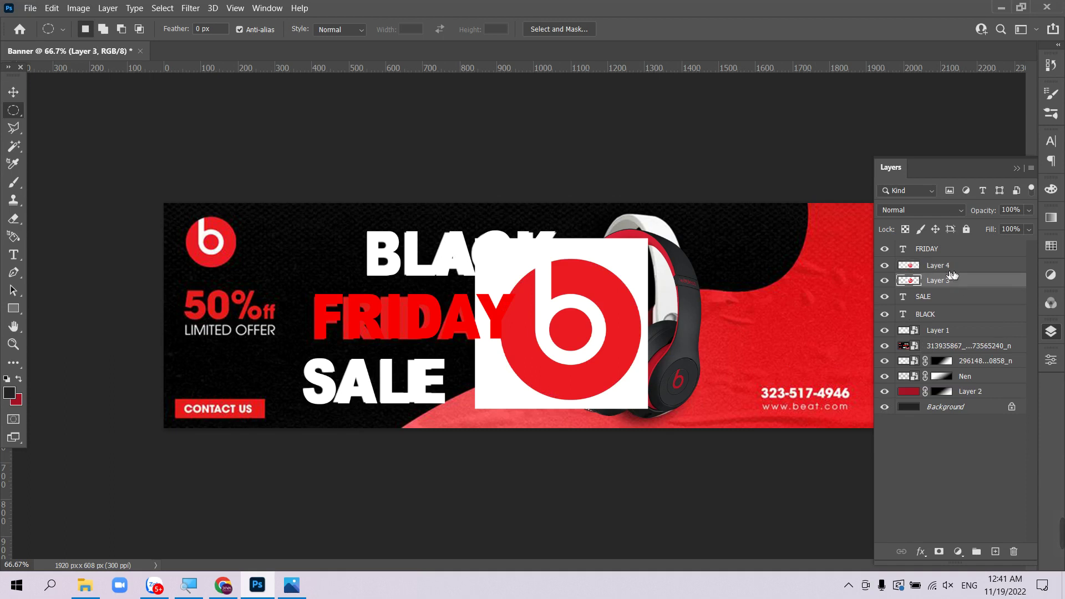
left_click(951, 269)
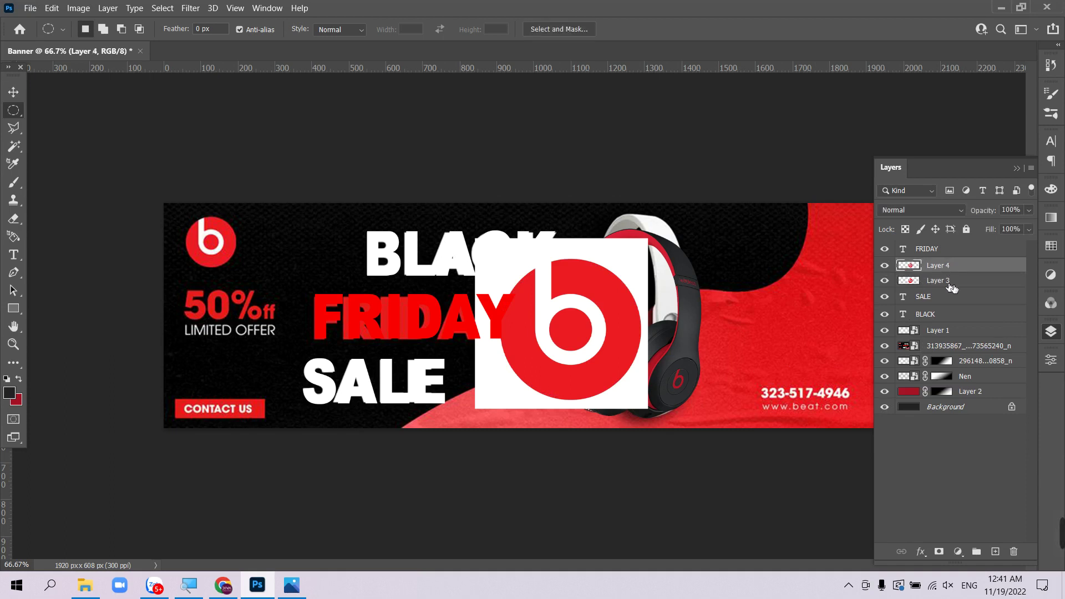
left_click_drag(951, 280, 1013, 552)
- Move Layer 4 to the top left, convert it to a smart object, and shrink it over the original logo
key("v")
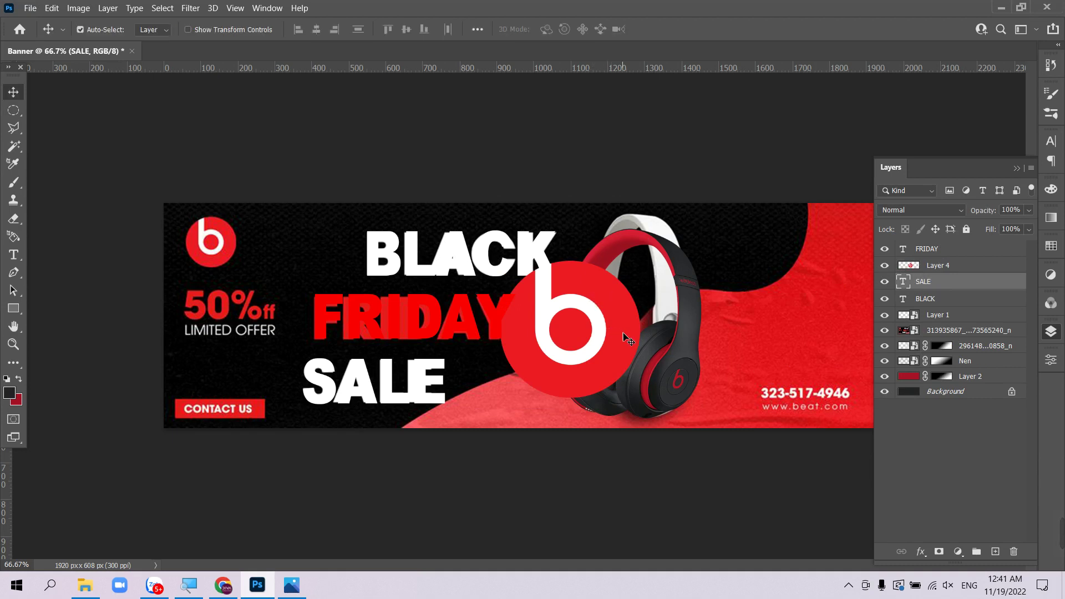
left_click_drag(598, 321, 295, 271)
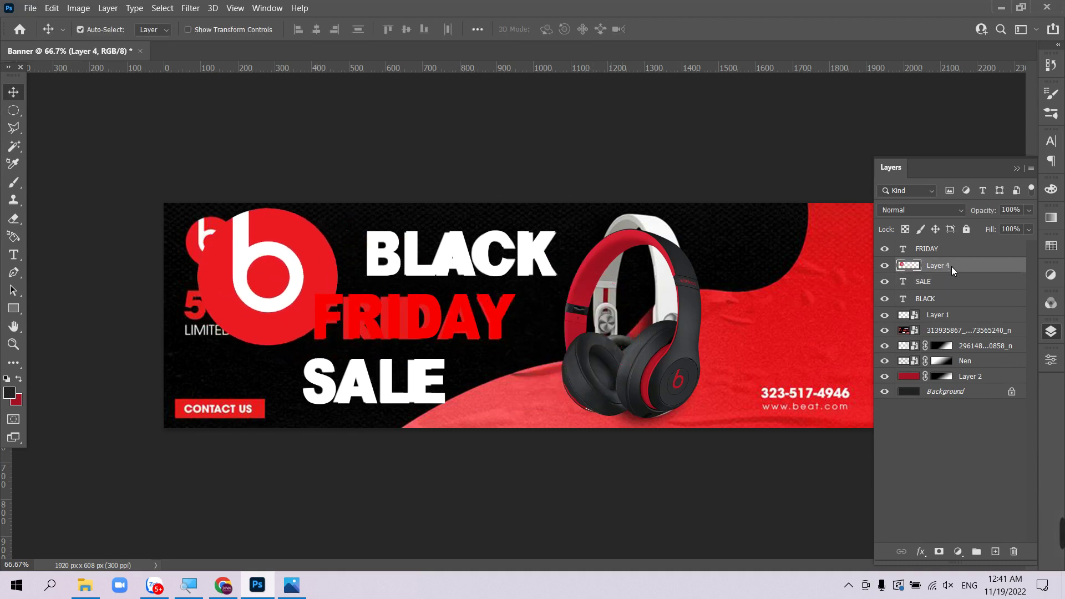
right_click(952, 270)
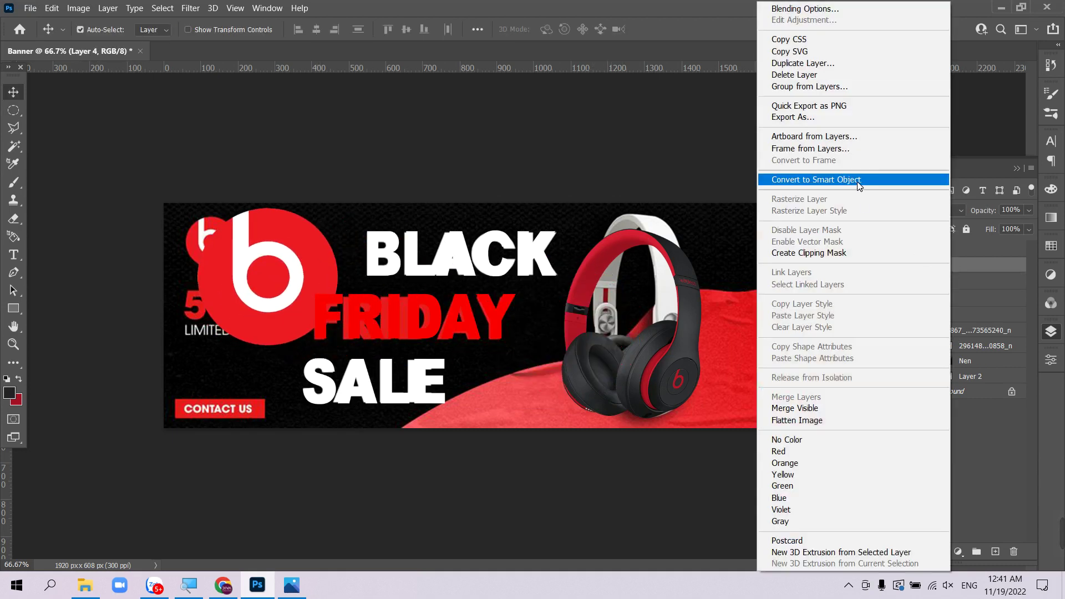
left_click(858, 179)
key("ctrl+t")
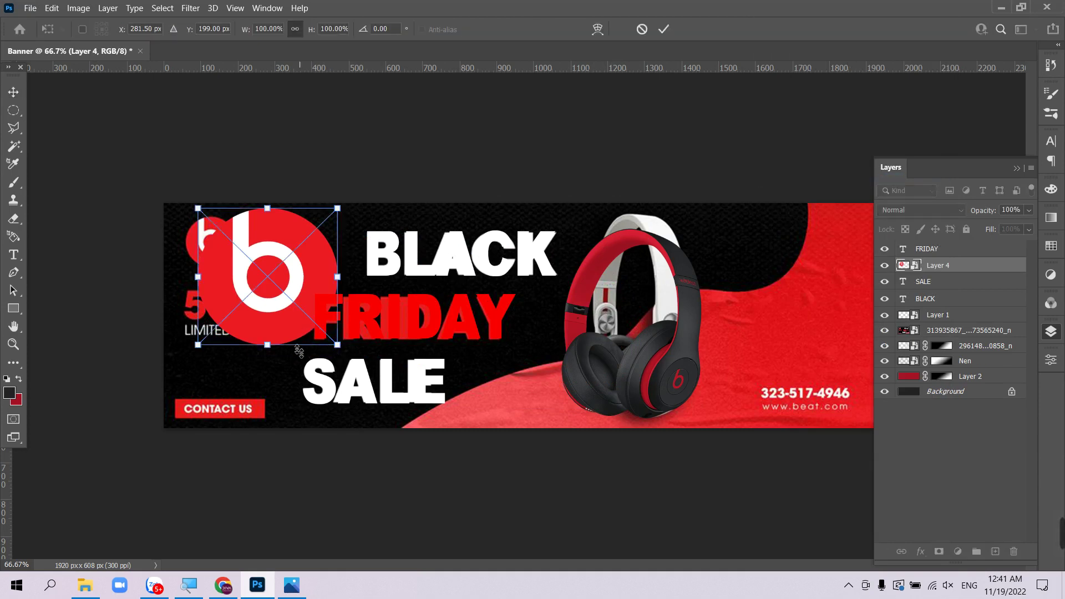
left_click_drag(299, 351, 239, 245)
key("Return")
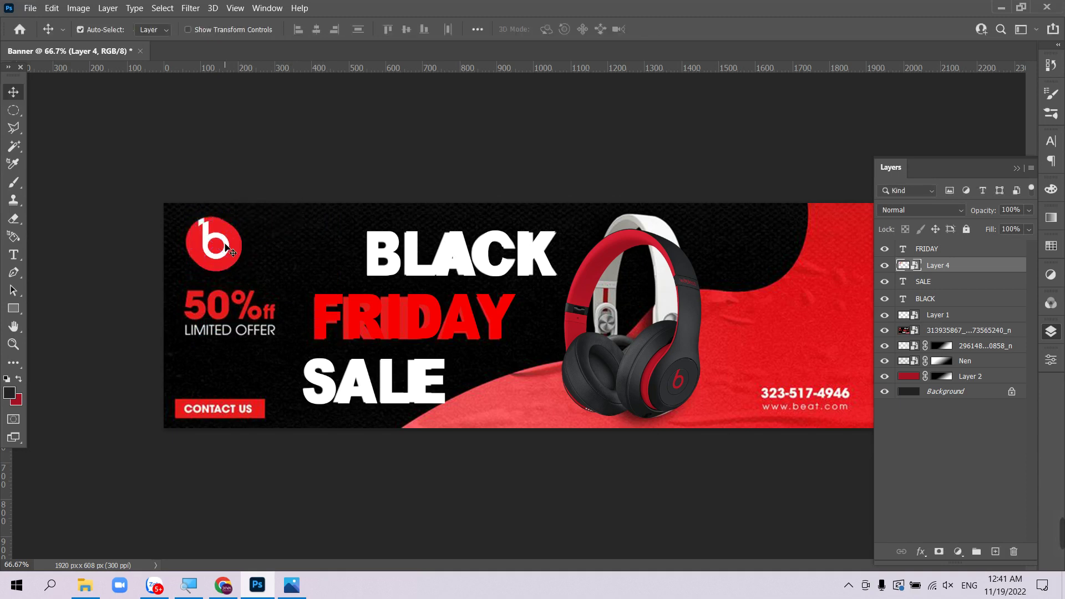
- Zoom in on the banner's left side and duplicate the red FRIDAY text down and left
key("z")
left_click_drag(273, 268, 306, 307)
key("v")
right_click(500, 249)
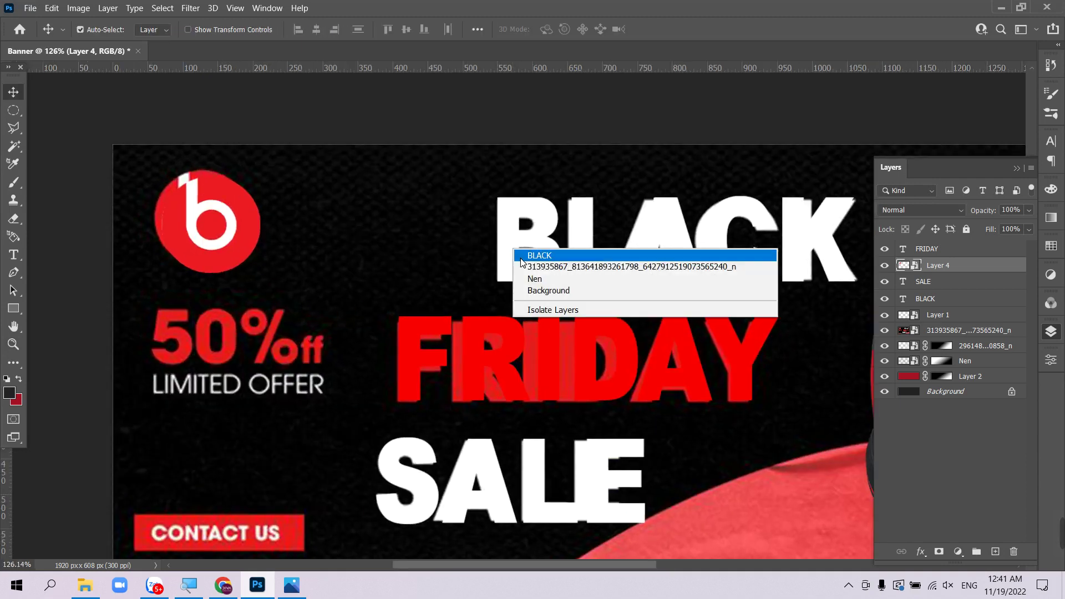
left_click(527, 255)
right_click(484, 357)
left_click(488, 356)
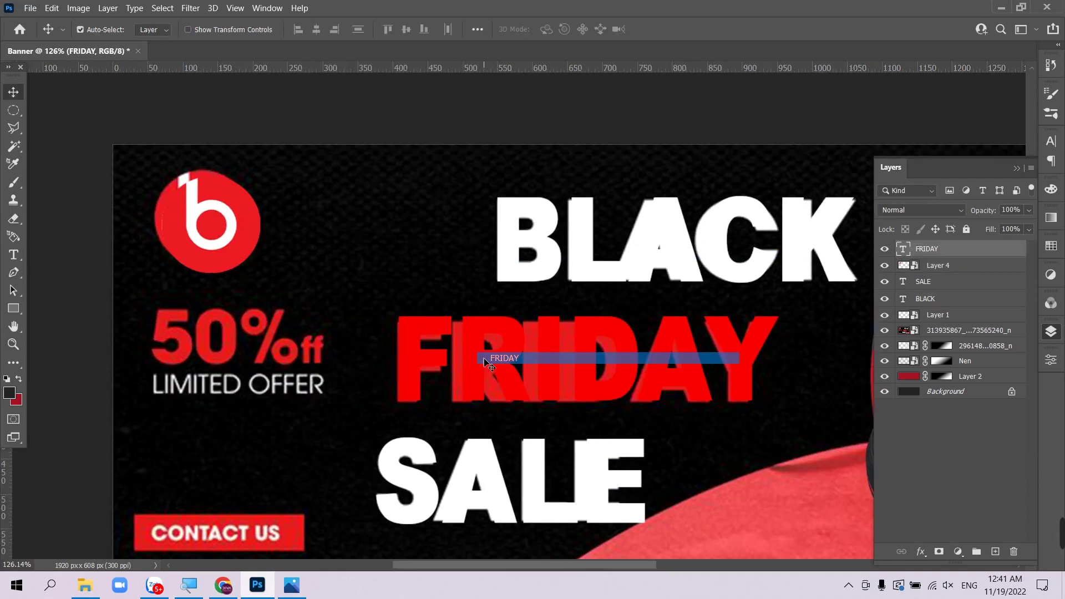
left_click_drag(475, 358, 249, 502)
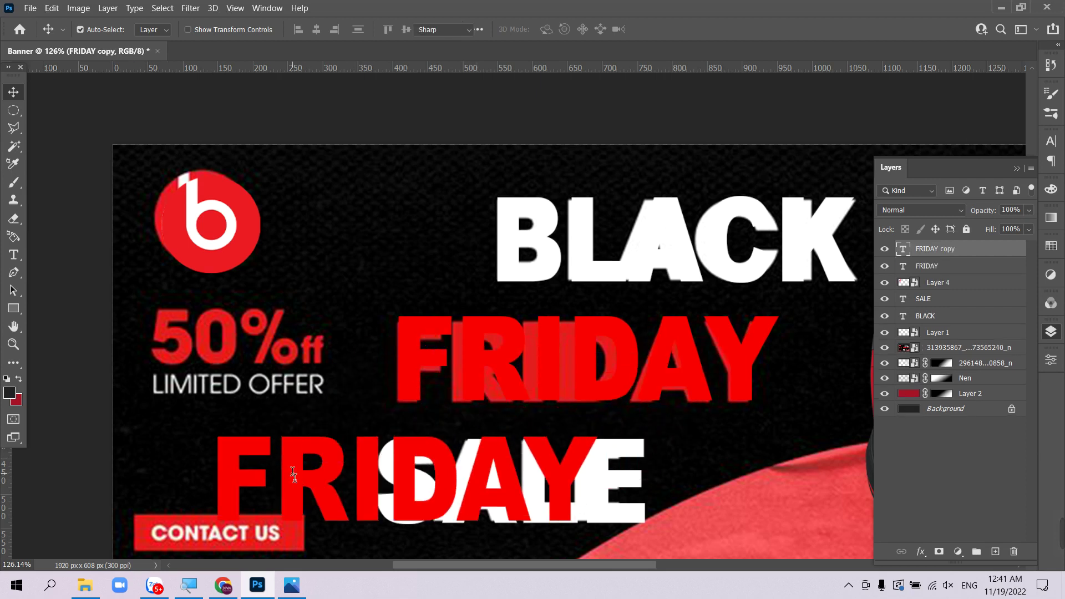
- Retype the FRIDAY copy as 50 and shrink it to about 69%
double_click(300, 475)
left_click(303, 474)
key("ctrl+a")
type("50")
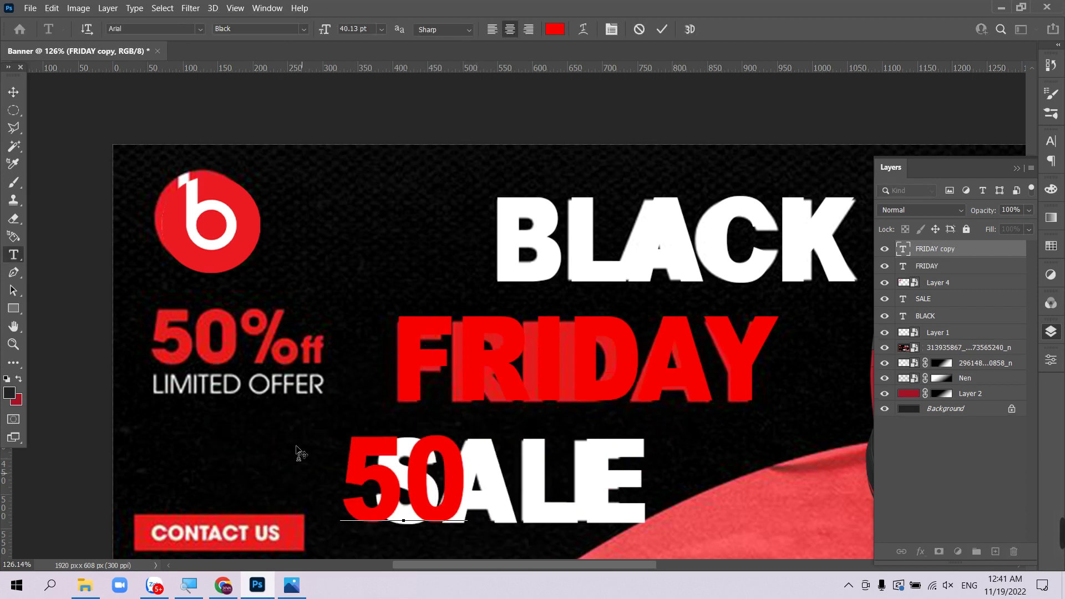
left_click(14, 91)
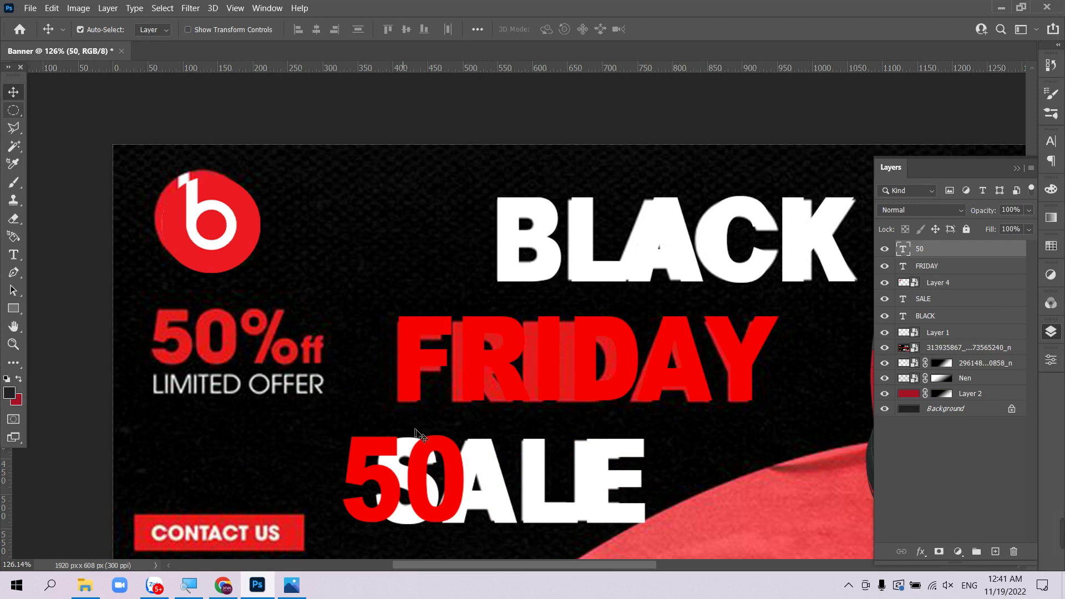
key("ctrl+t")
left_click_drag(467, 491, 332, 440)
key("Return")
- Add a red % sign beside the 50, scaled to about 92%
double_click(331, 440)
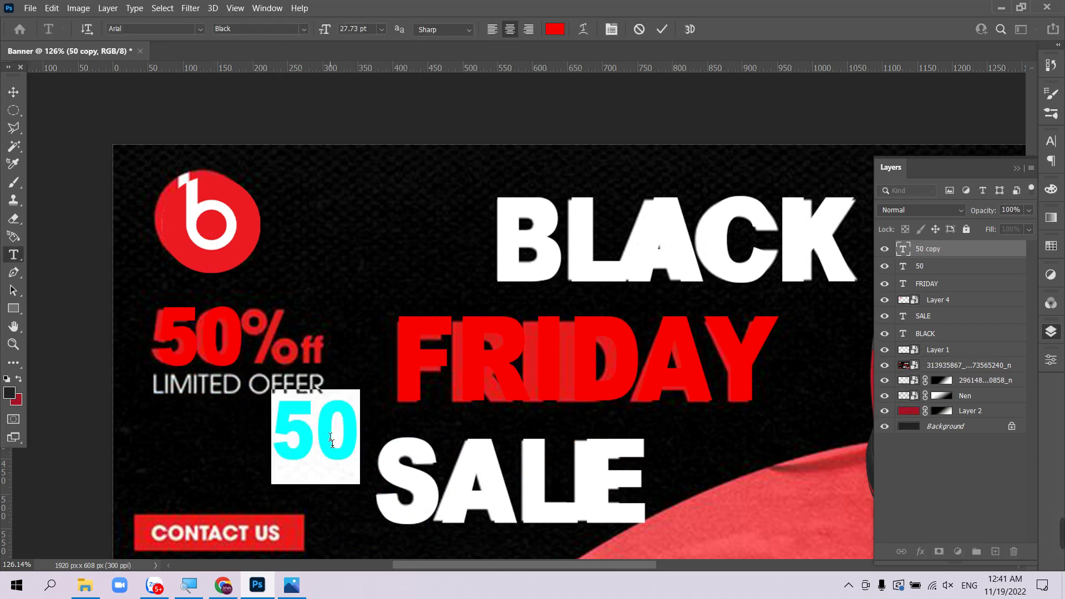
type("%")
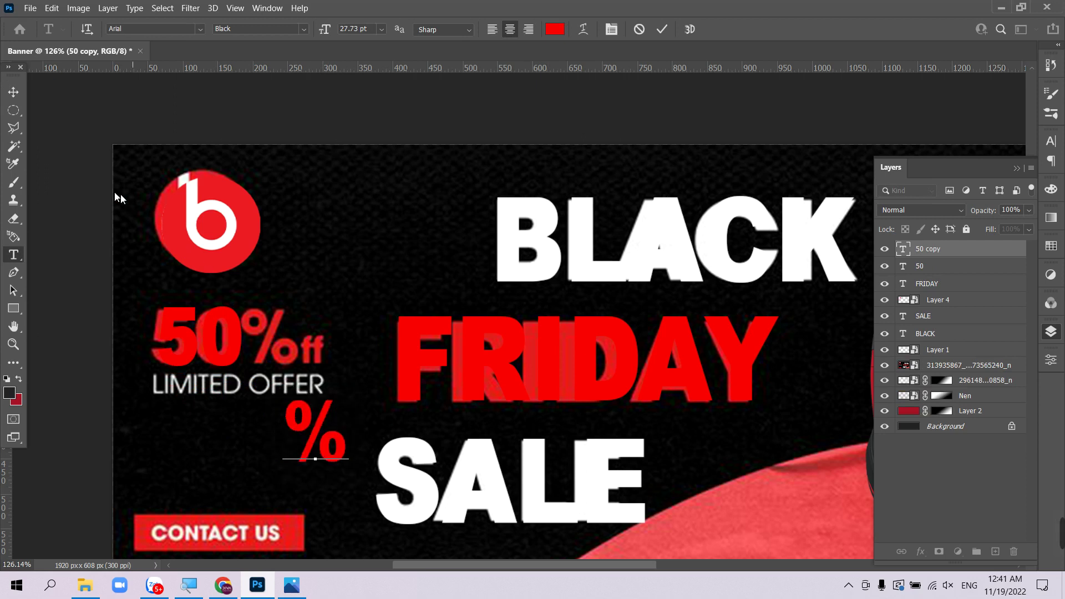
left_click(13, 91)
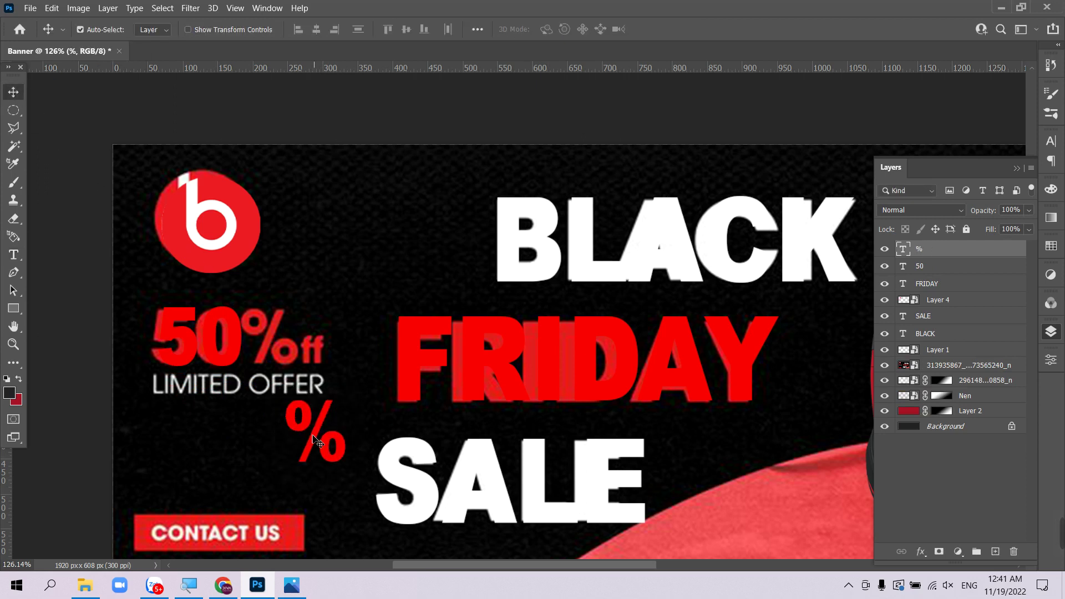
left_click_drag(314, 437, 273, 343)
key("ctrl+t")
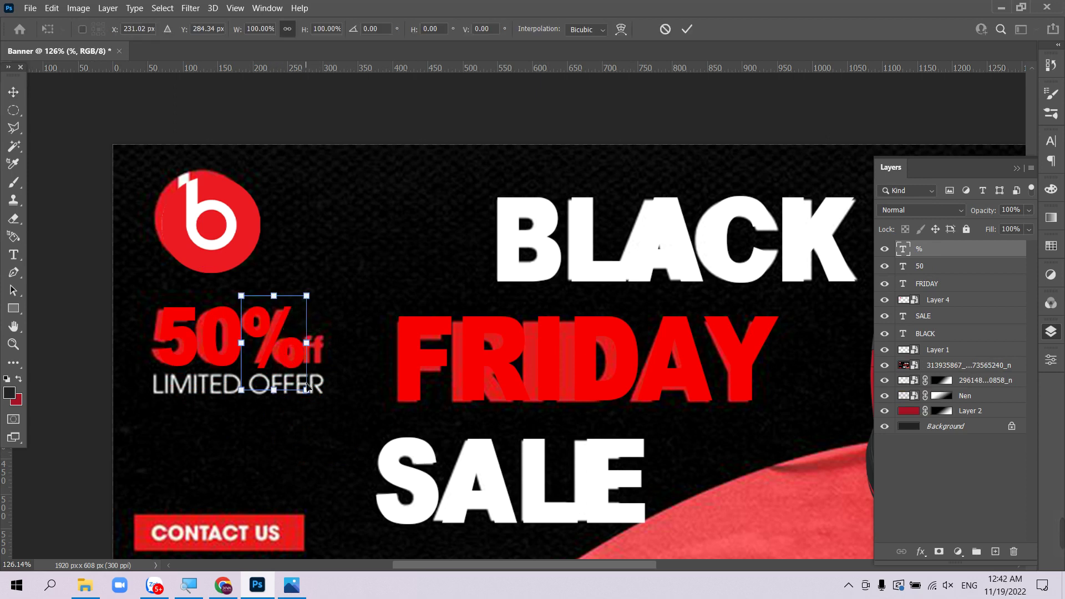
left_click_drag(307, 391, 302, 384)
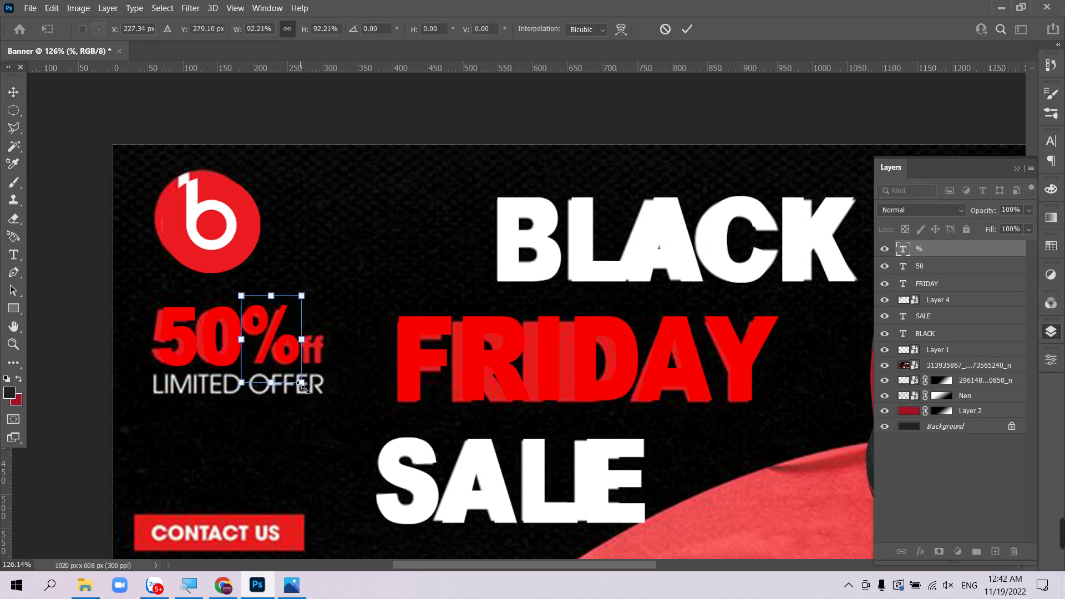
key("Return")
- Duplicate the % below, retype it as OF, and shrink it to about 44%
left_click_drag(273, 335, 316, 436)
key("z")
left_click_drag(244, 363, 450, 309)
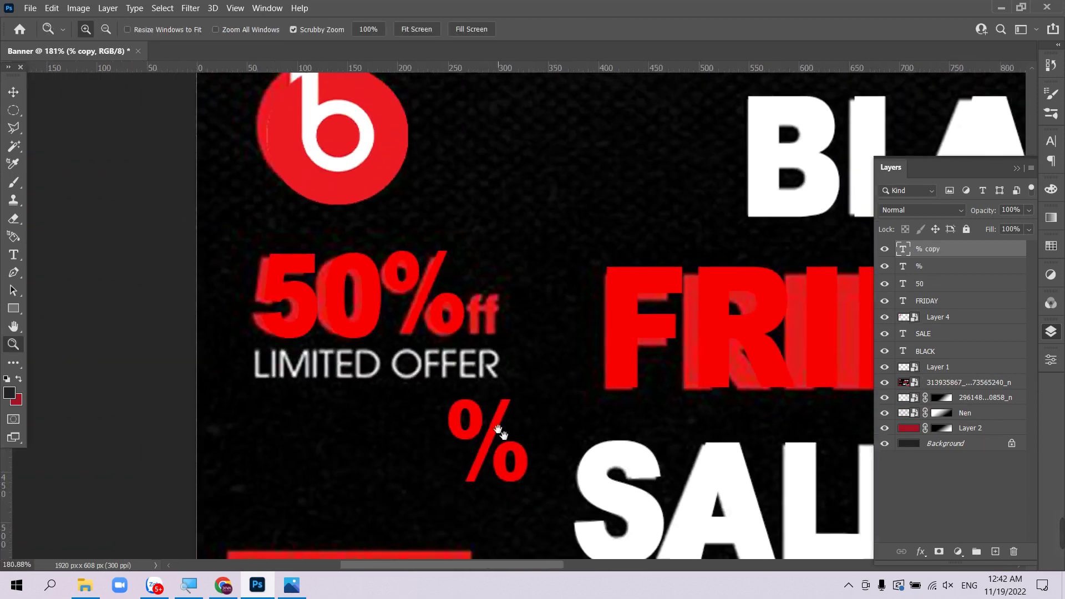
key("t")
left_click(494, 444)
key("ctrl+a")
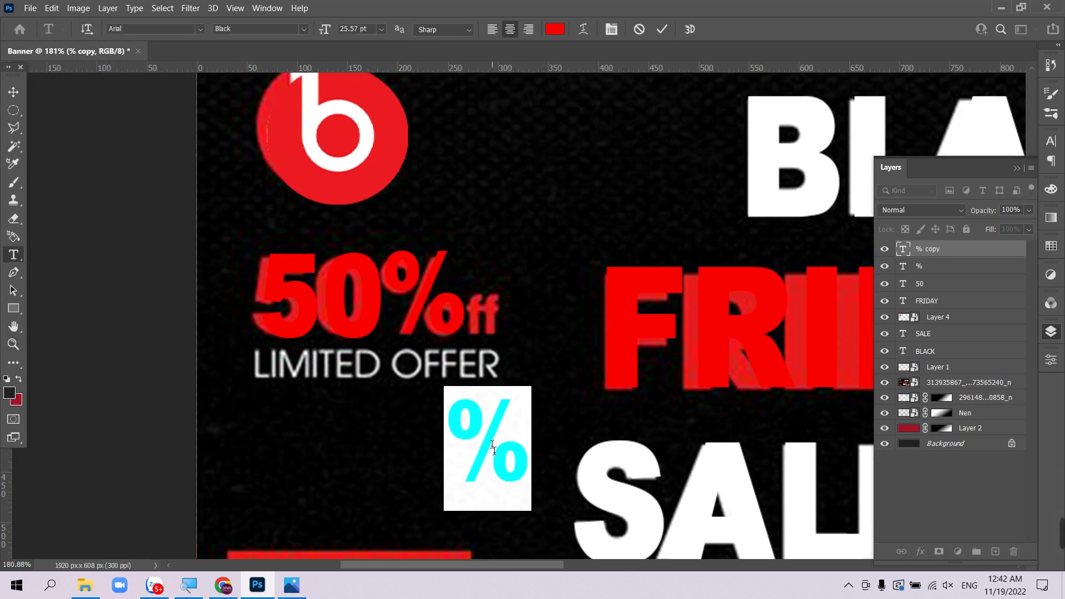
type("OF")
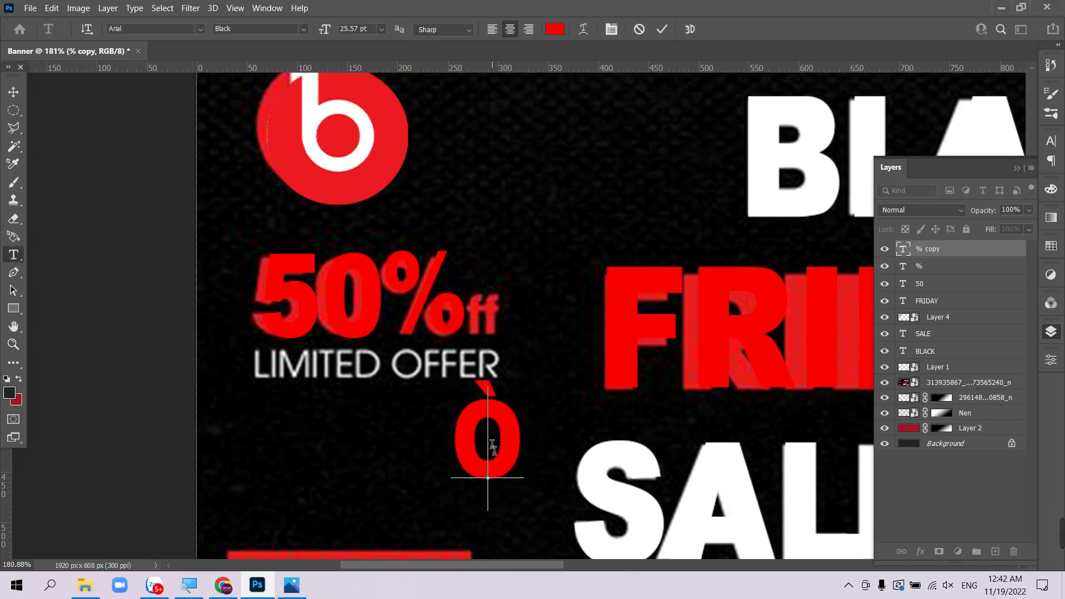
left_click(22, 92)
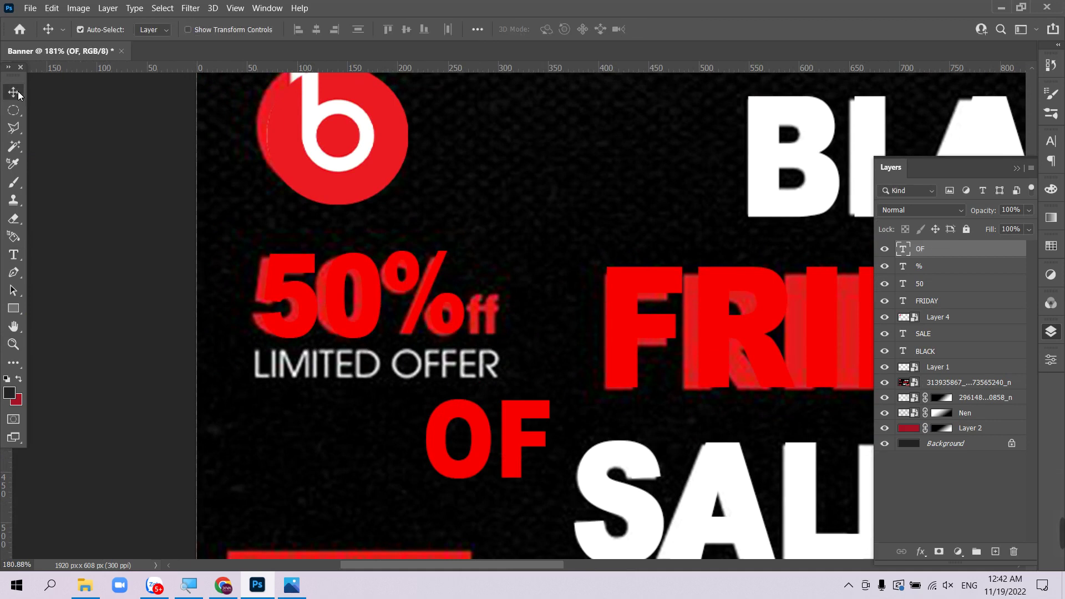
key("ctrl+t")
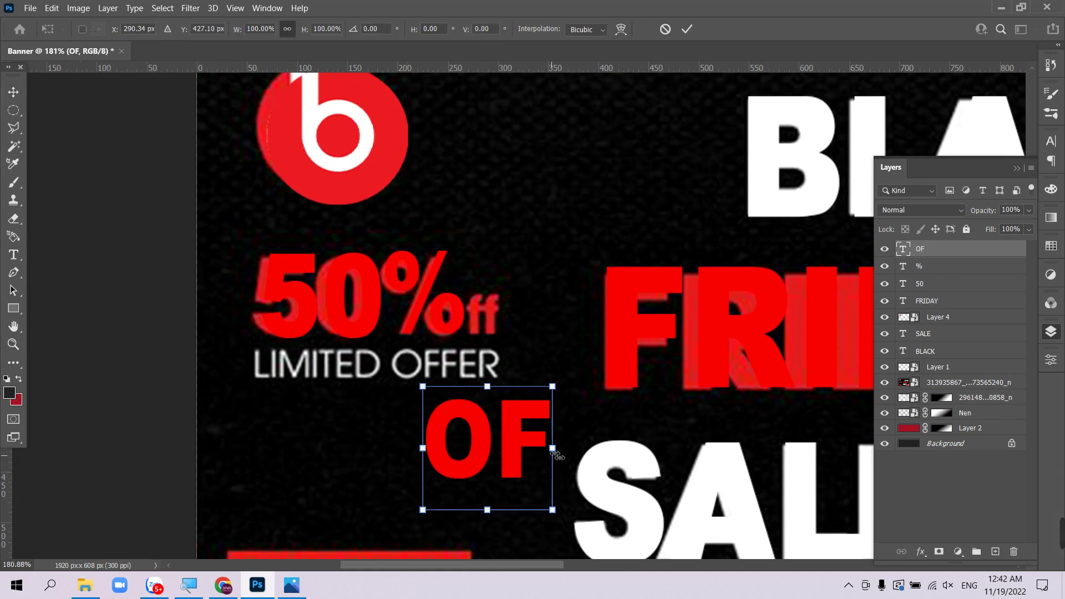
left_click_drag(552, 449, 520, 321)
key("Return")
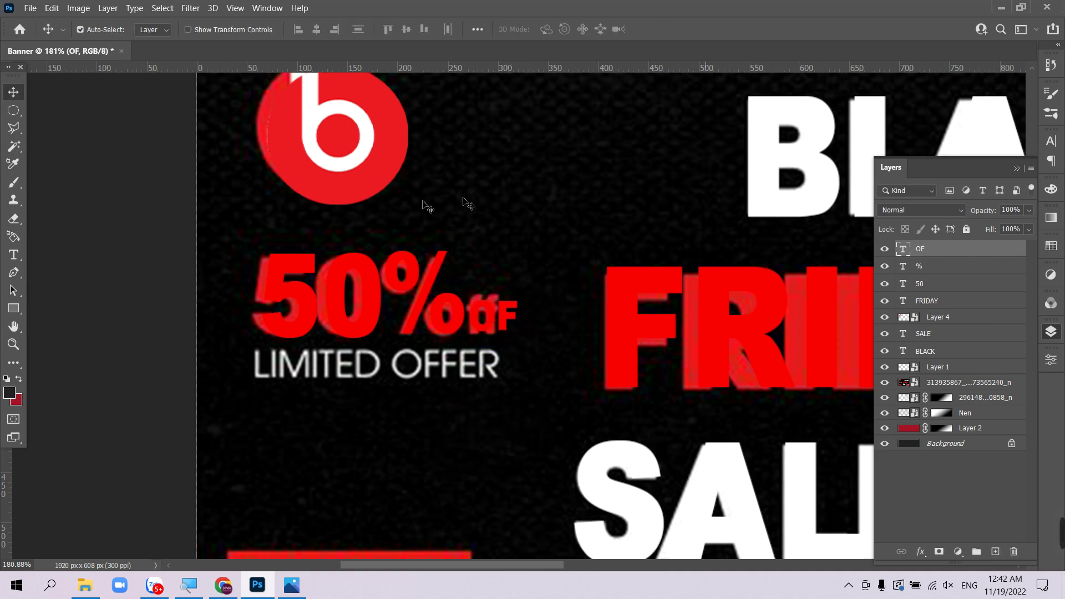
- Copy the BLACK text below the offer and retype it as LIMITED OFFER
right_click(796, 162)
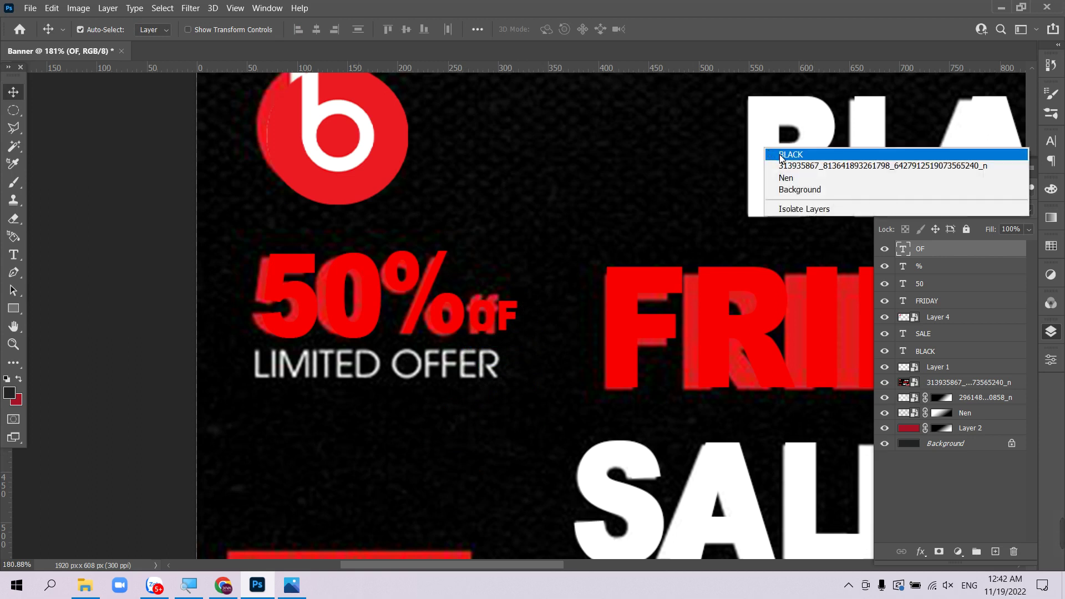
left_click(788, 152)
left_click_drag(738, 170, 268, 443)
key("ctrl+j")
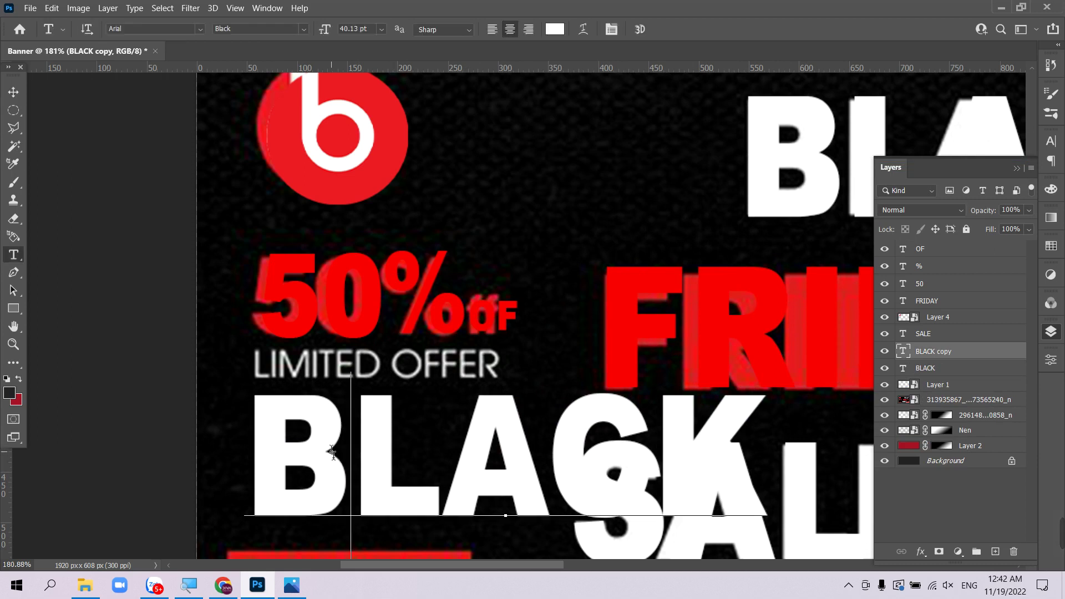
double_click(331, 454)
type("L")
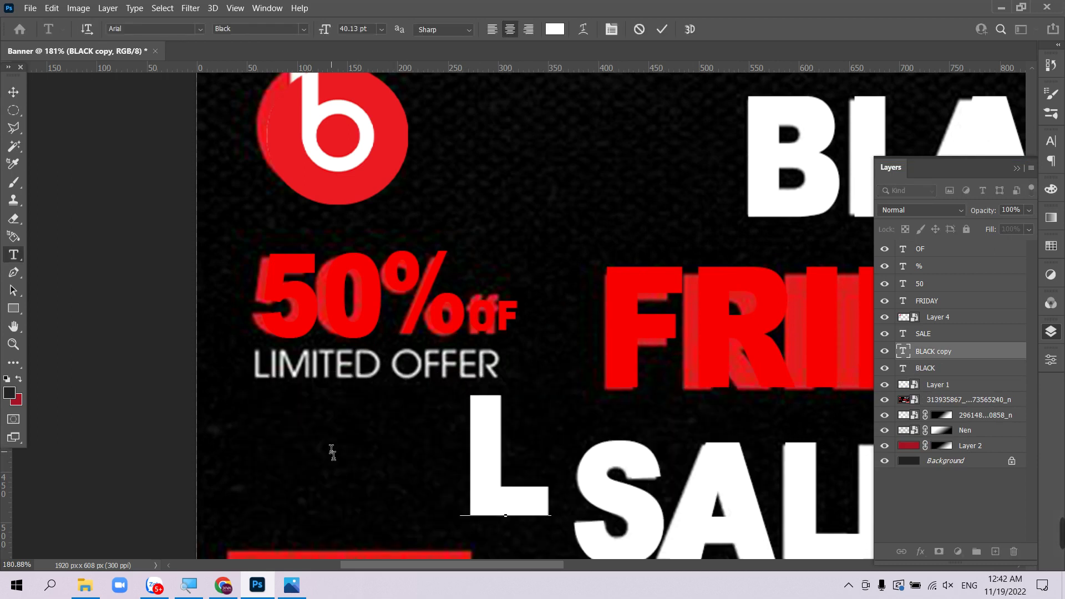
type("IMT")
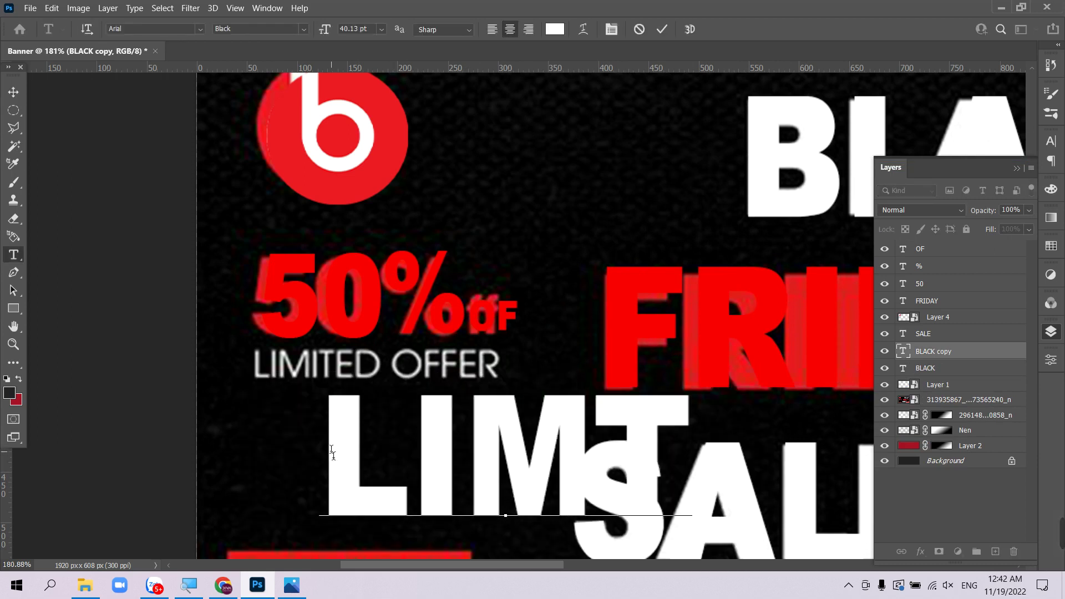
key("BackSpace")
type("E")
key("BackSpace")
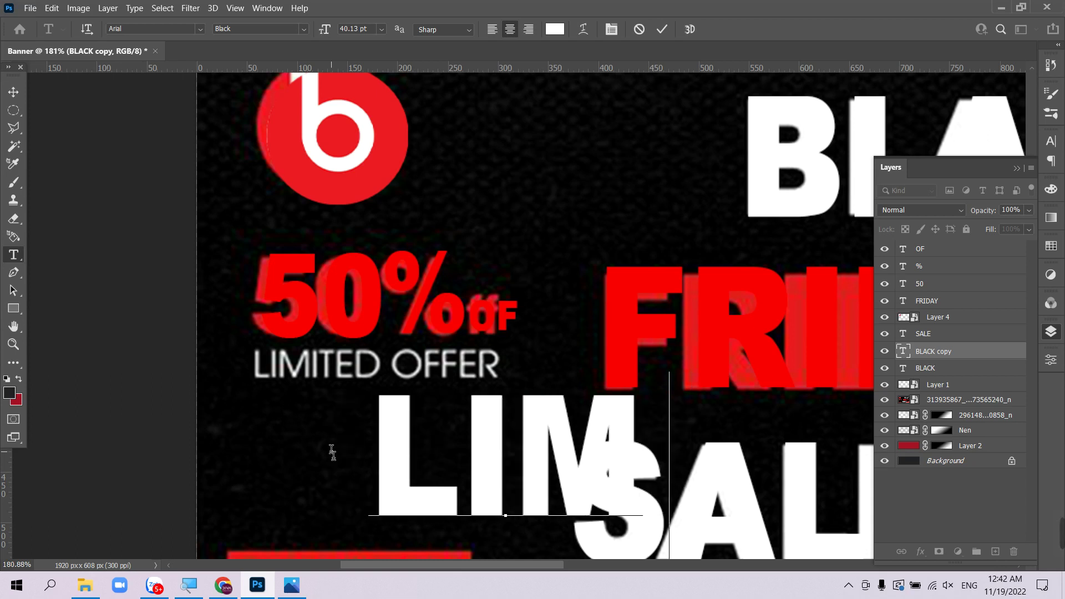
type("ITED O")
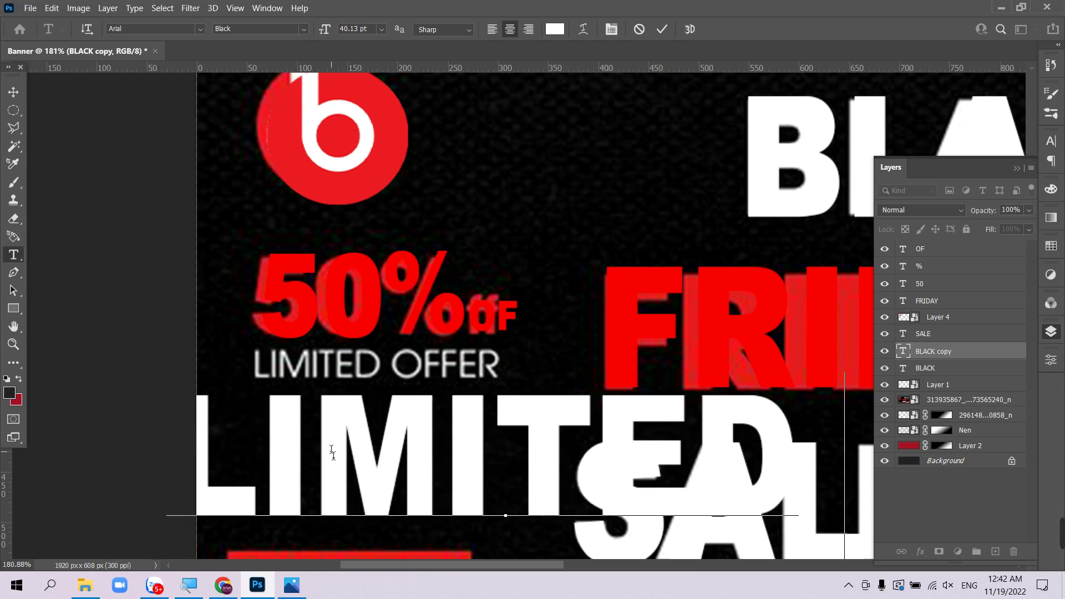
type("F")
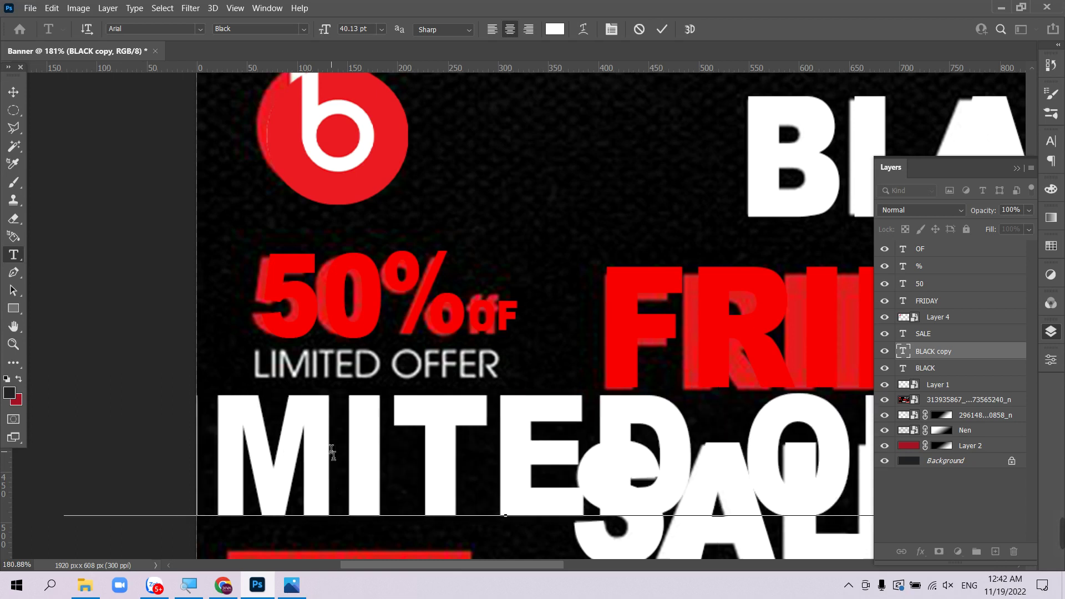
type("FER")
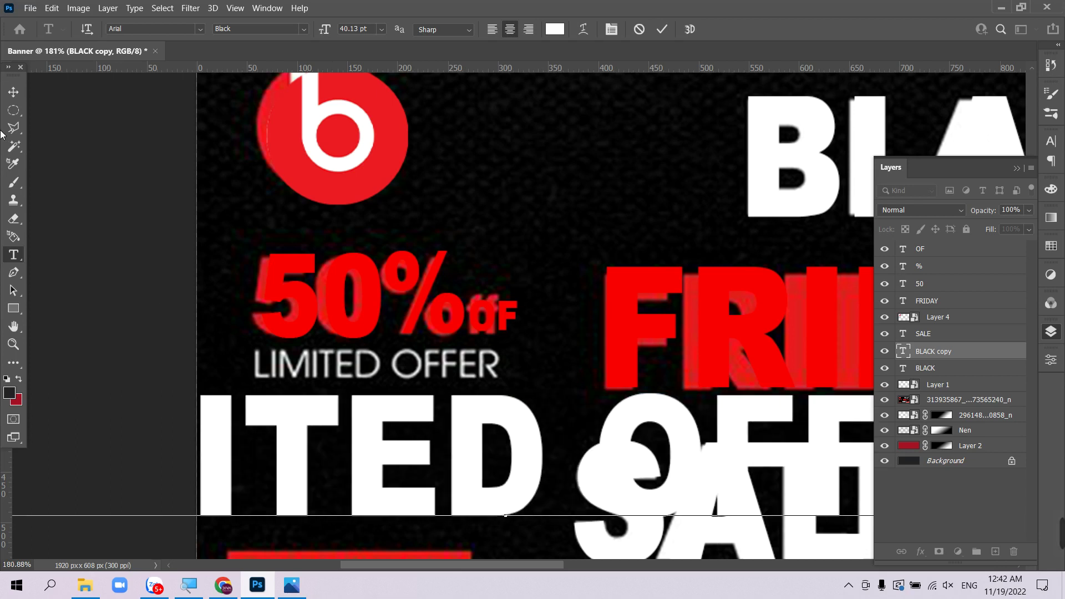
left_click(14, 91)
- Scale LIMITED OFFER to fit over the original line beneath 50%
key("ctrl+1")
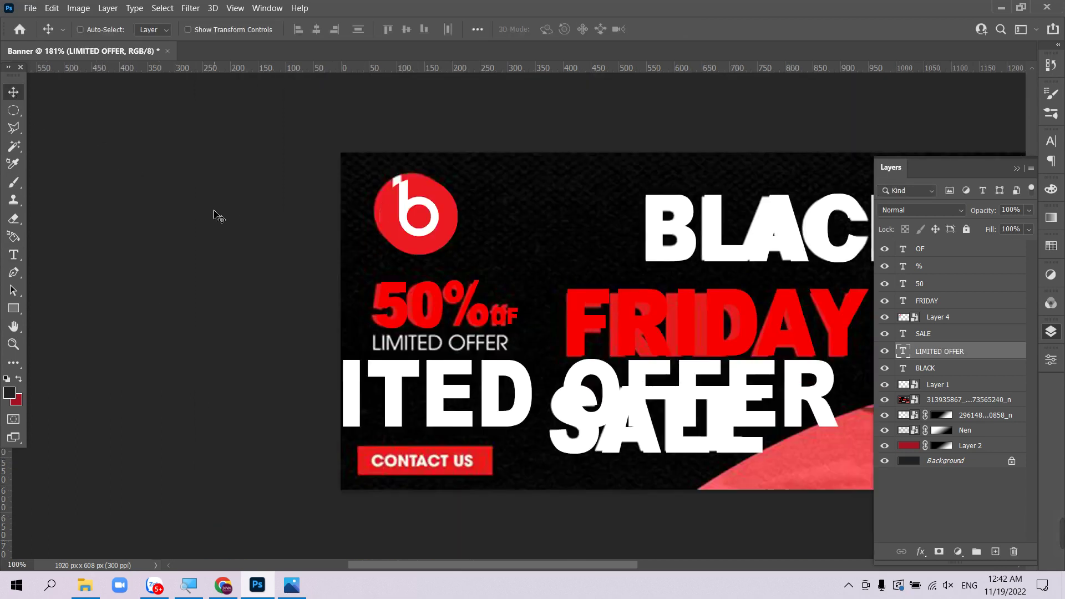
key("ctrl+minus")
key("ctrl+t")
left_click_drag(497, 371, 272, 343)
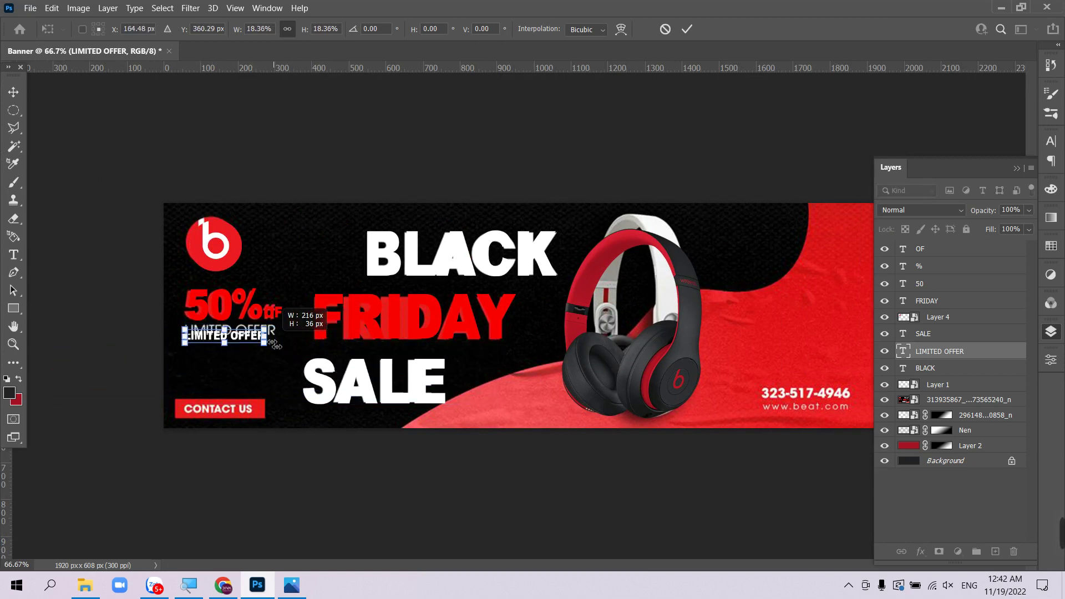
key("Return")
key("z")
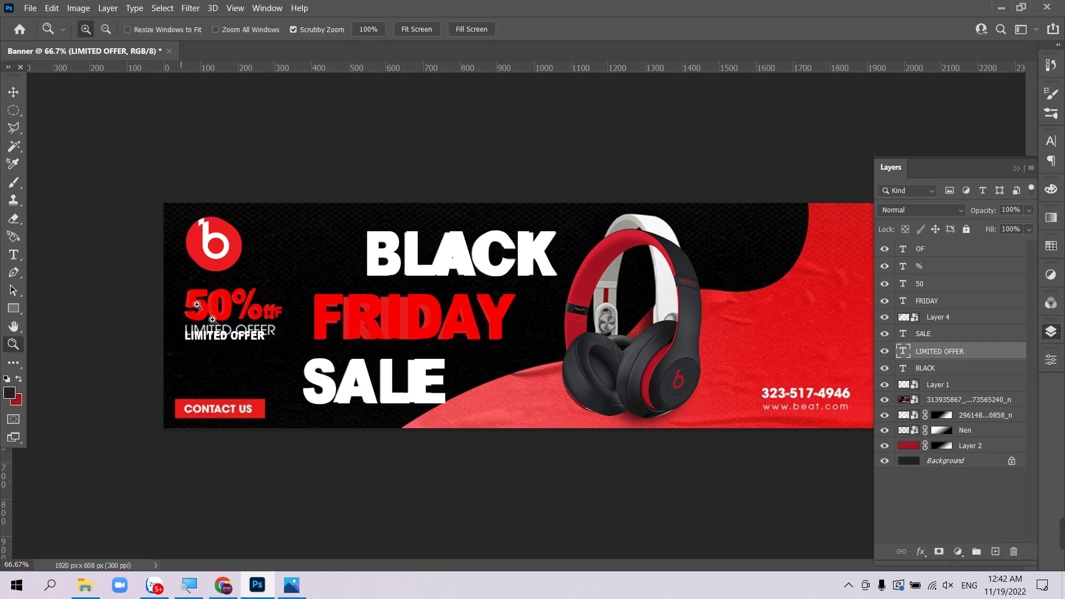
left_click_drag(183, 288, 307, 429)
key("v")
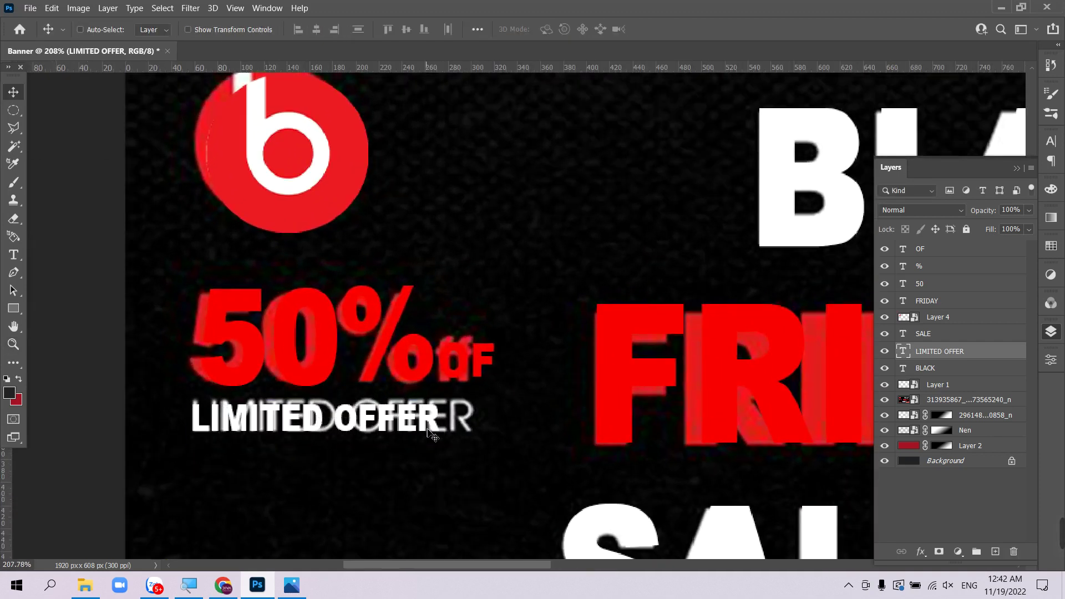
key("ctrl+t")
left_click_drag(440, 420, 466, 425)
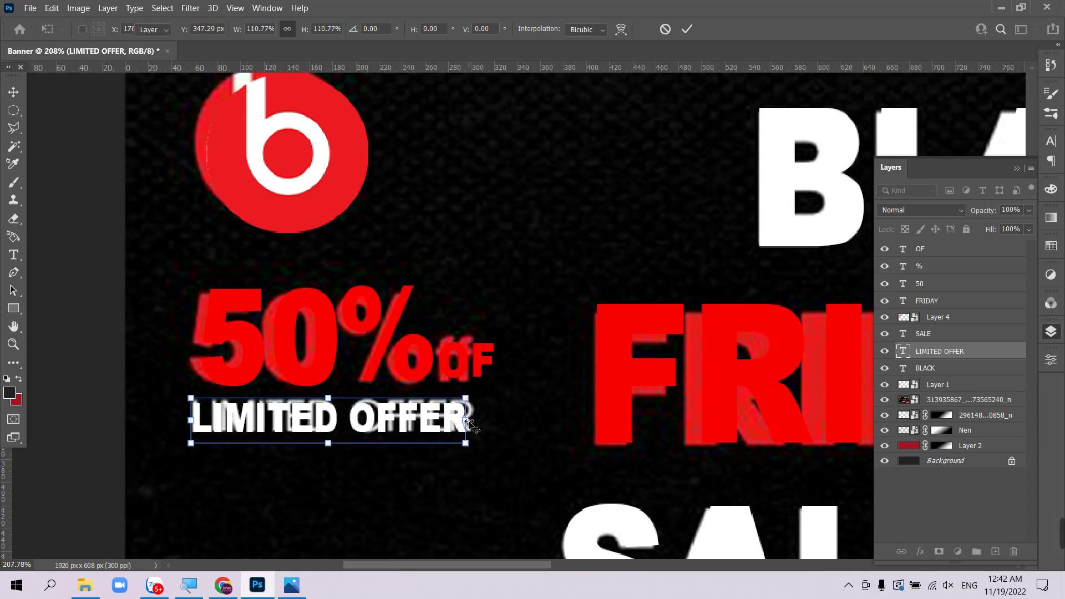
key("Return")
- Preview the whole banner without panels, then zoom in on the CONTACT US button
key("ctrl+1")
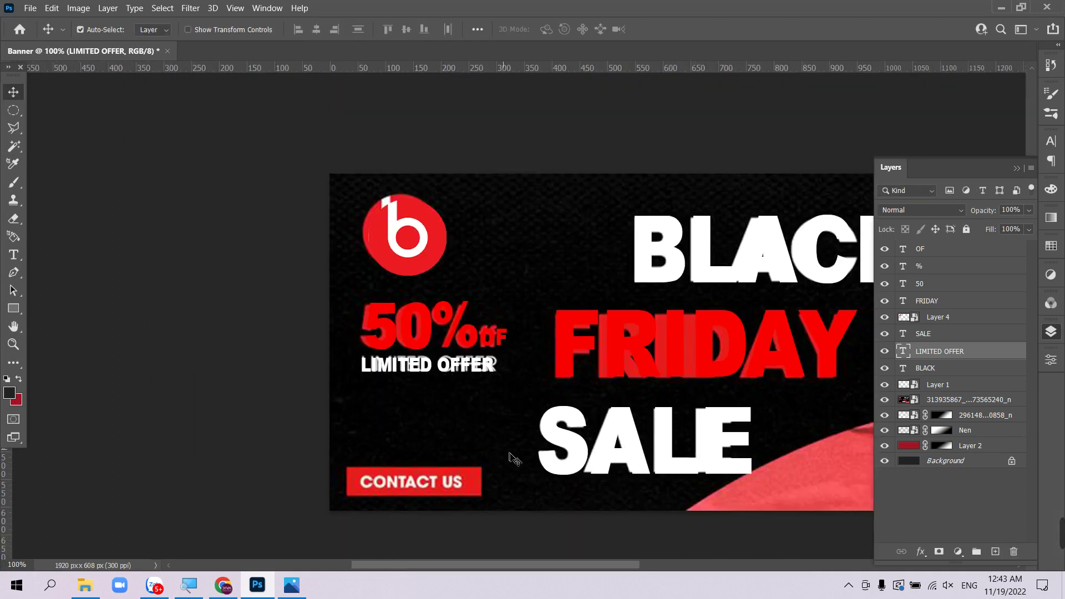
key("Tab")
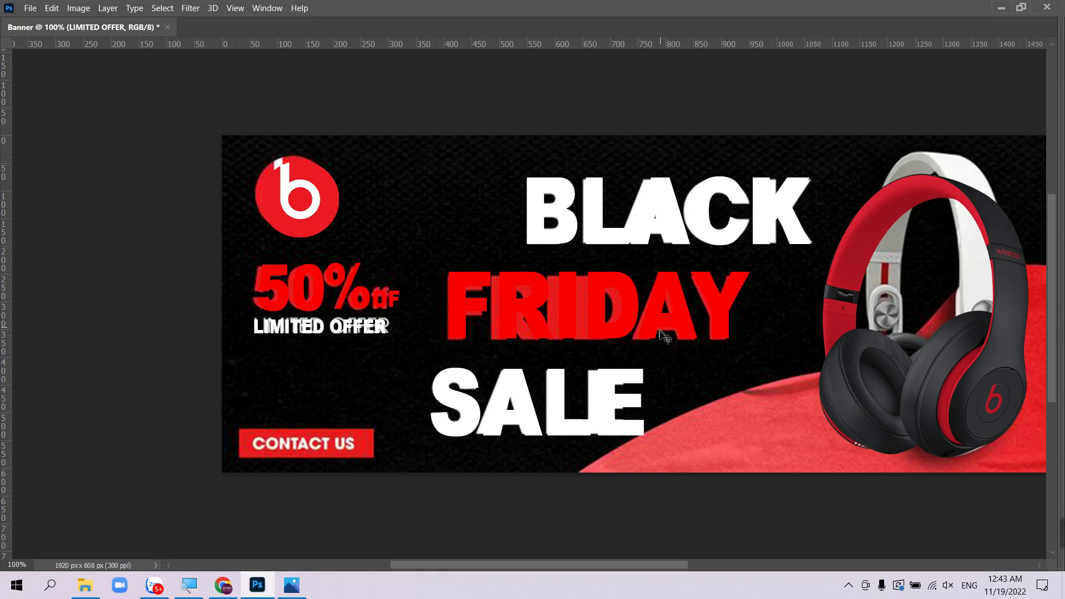
key("ctrl+minus")
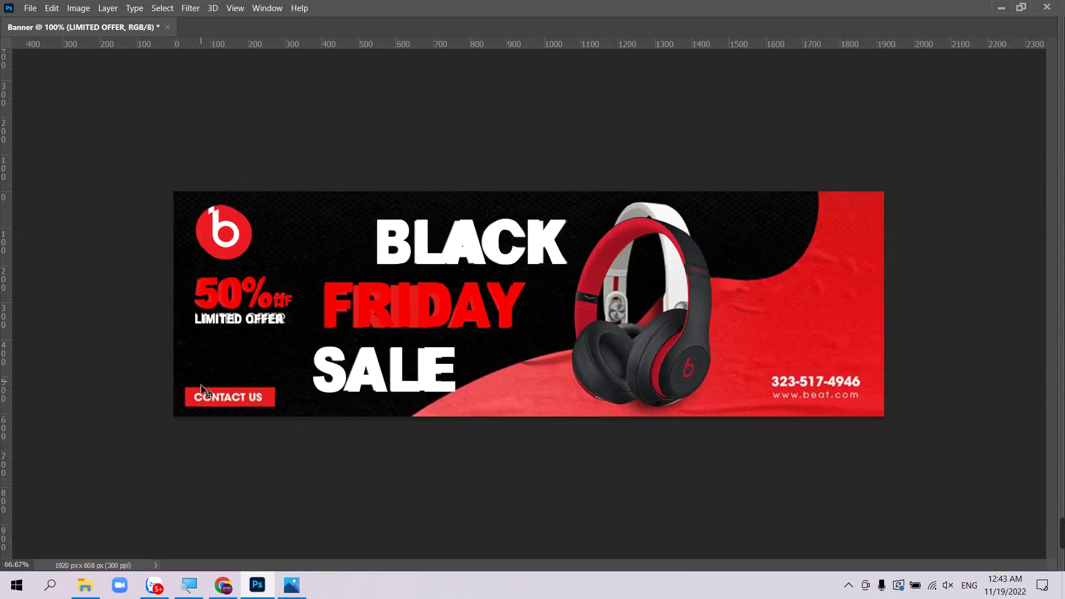
left_click_drag(171, 393, 231, 420)
- Add a new layer above OF and fill a CONTACT US-sized rectangle with dark red
key("Tab")
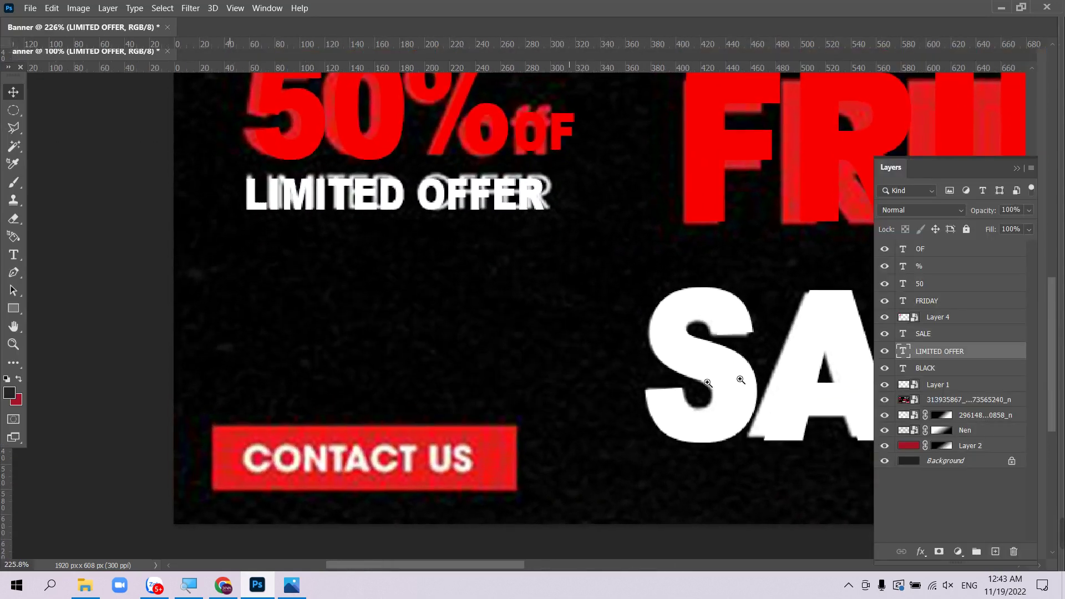
left_click(959, 254)
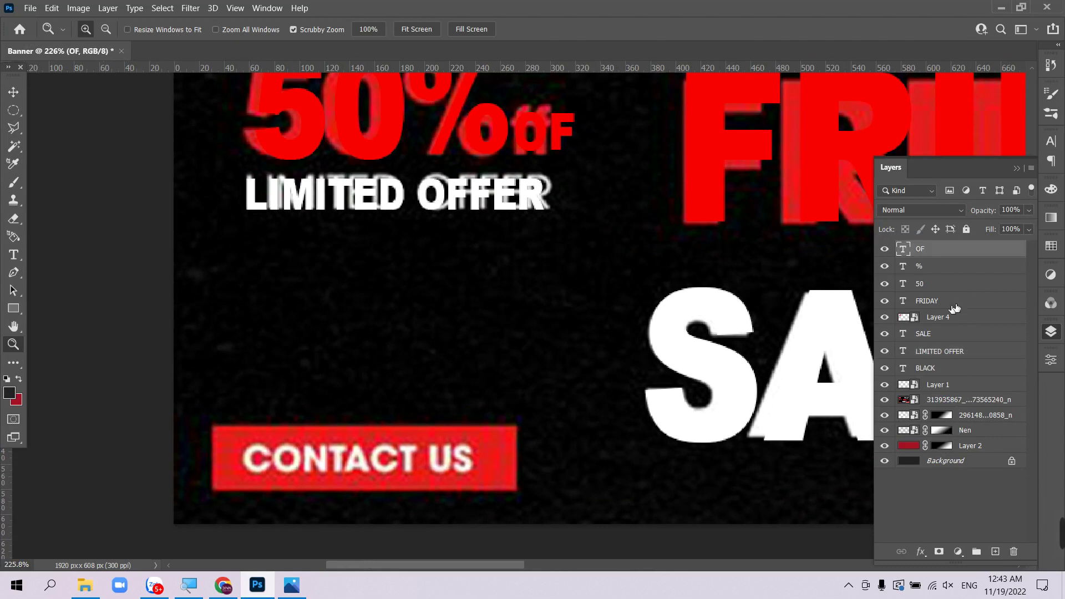
left_click(996, 552)
key("m")
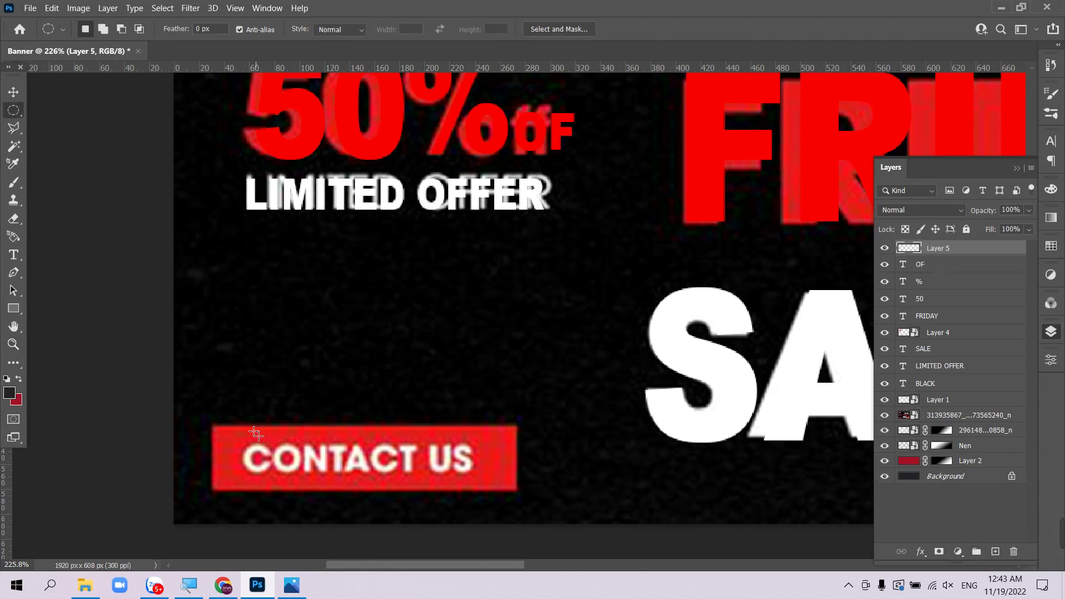
key("shift+m")
left_click_drag(217, 427, 518, 493)
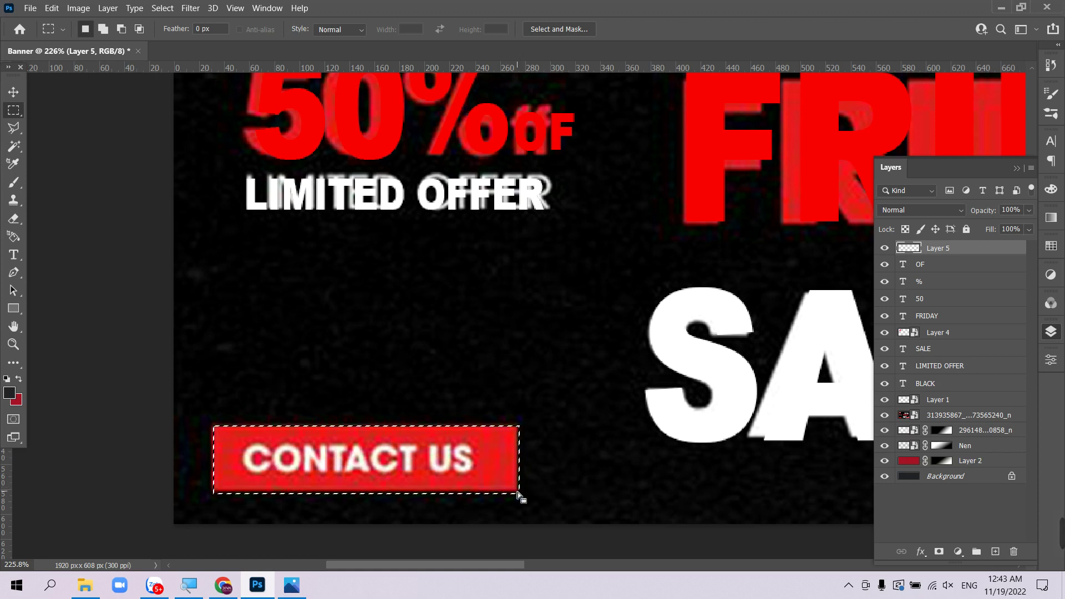
key("ctrl+BackSpace")
key("ctrl+d")
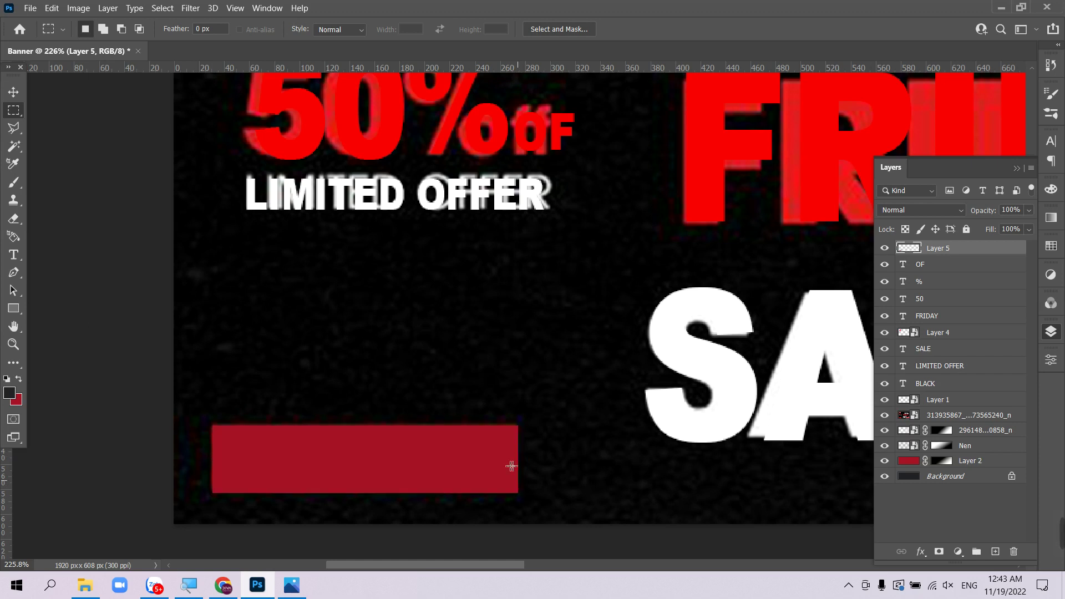
- Move the dark-red rectangle up just above the CONTACT US button
key("v")
left_click_drag(384, 435, 380, 363)
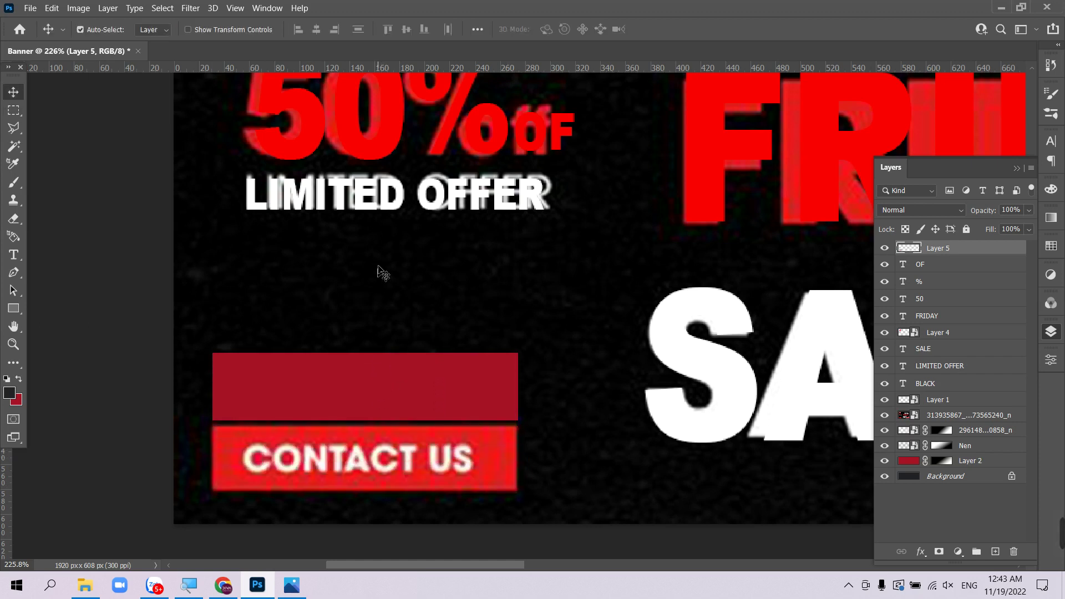
right_click(364, 210)
left_click(375, 213)
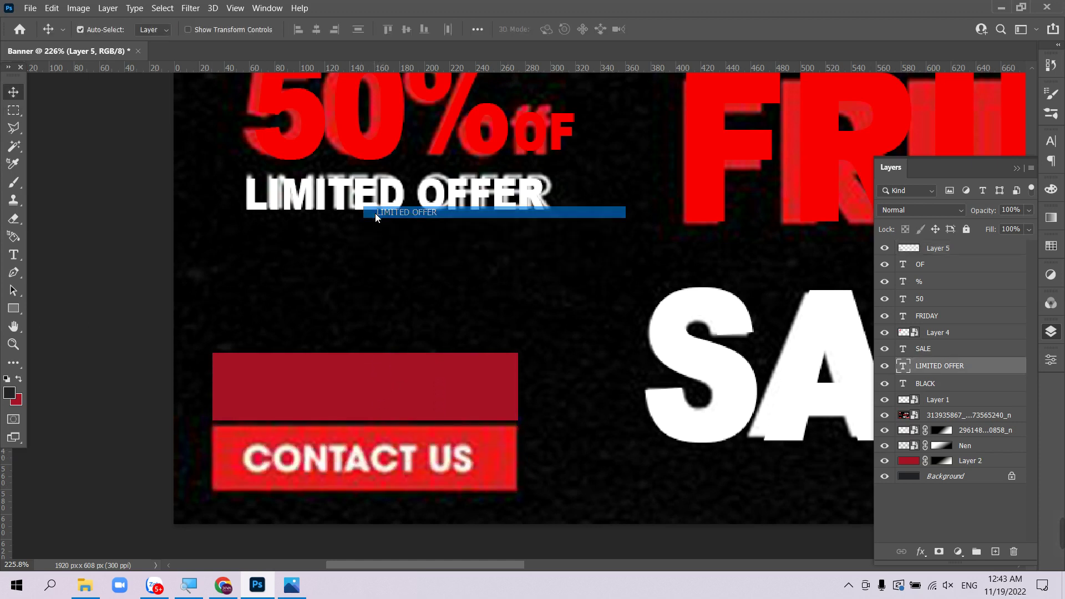
- Copy the LIMITED OFFER text below it and retype it as CONTACT US
left_click_drag(367, 215, 362, 285)
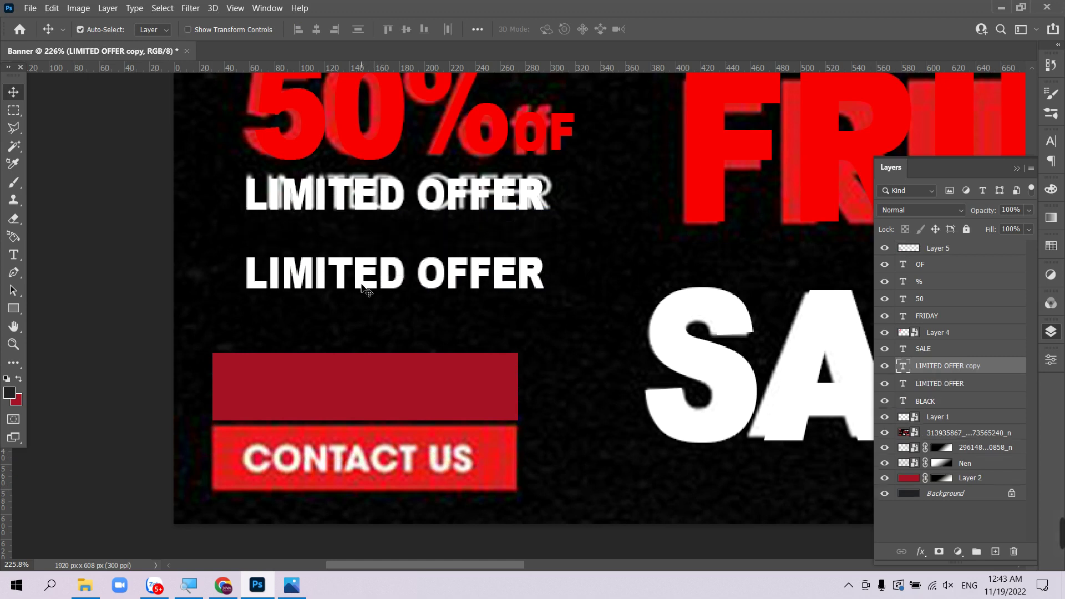
double_click(362, 285)
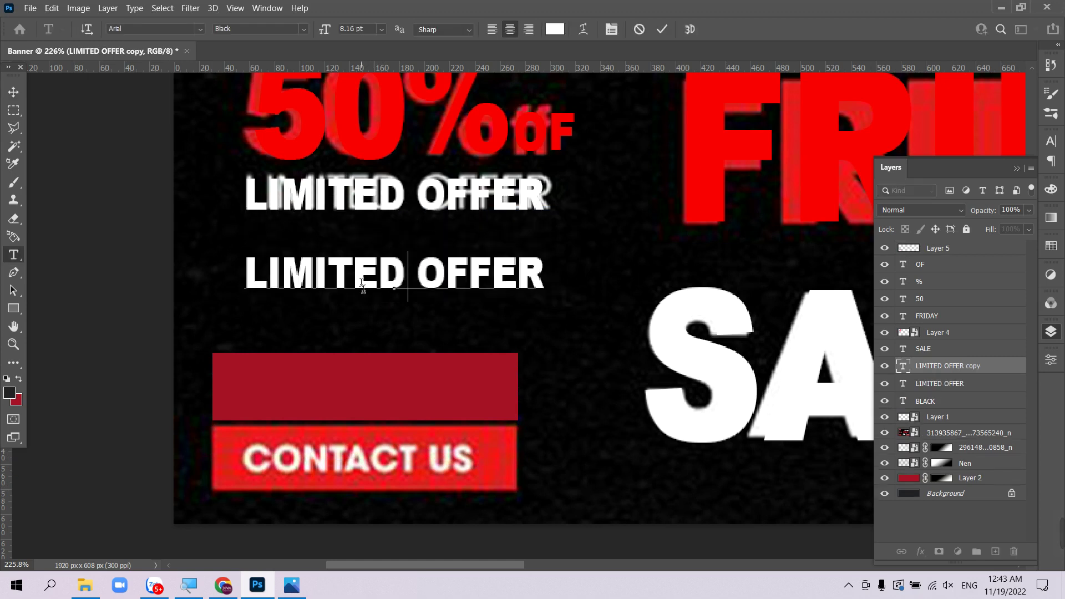
type("CONTA")
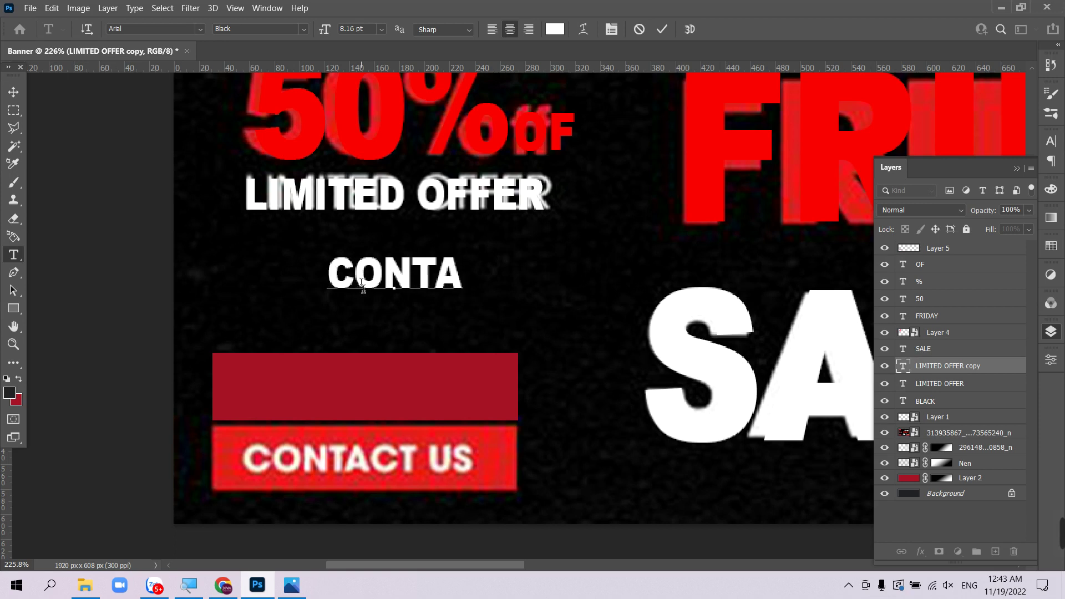
type("CT US")
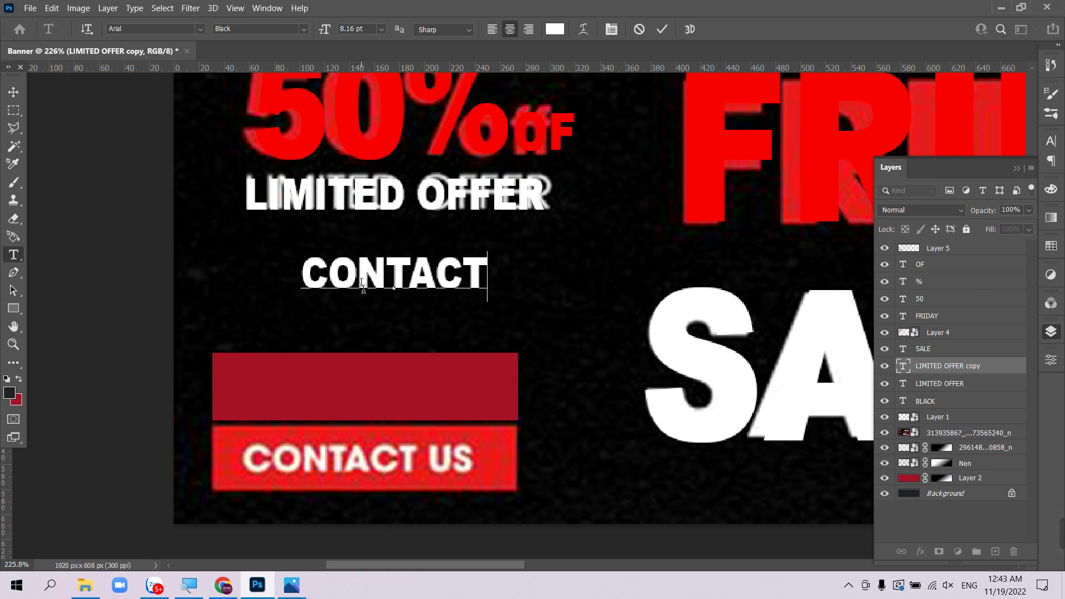
left_click(12, 92)
- Move the red bar and CONTACT US text onto the button, text stacked above and centred
left_click_drag(327, 376, 330, 447)
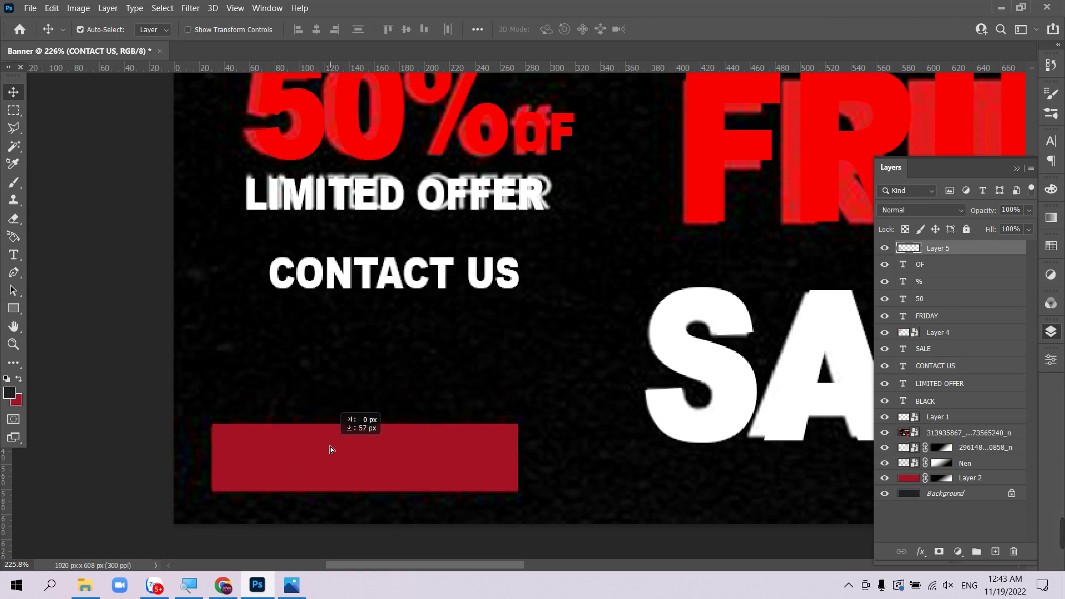
left_click_drag(345, 278, 324, 455)
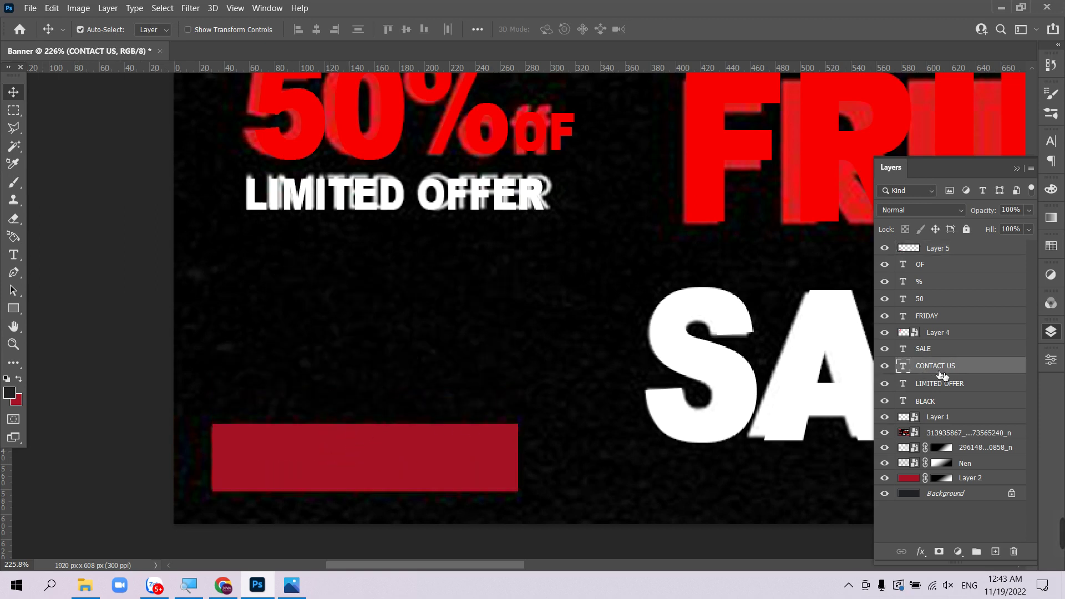
left_click_drag(941, 369, 941, 241)
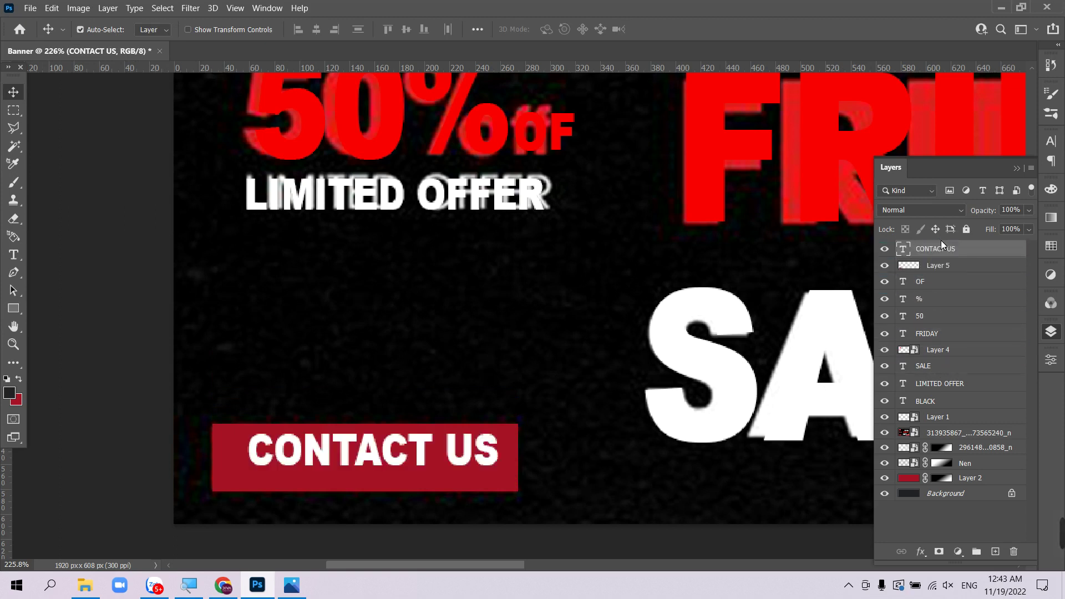
left_click_drag(465, 461, 458, 468)
- Set the CONTACT US text to the Arial Narrow Bold style
key("t")
left_click(460, 471)
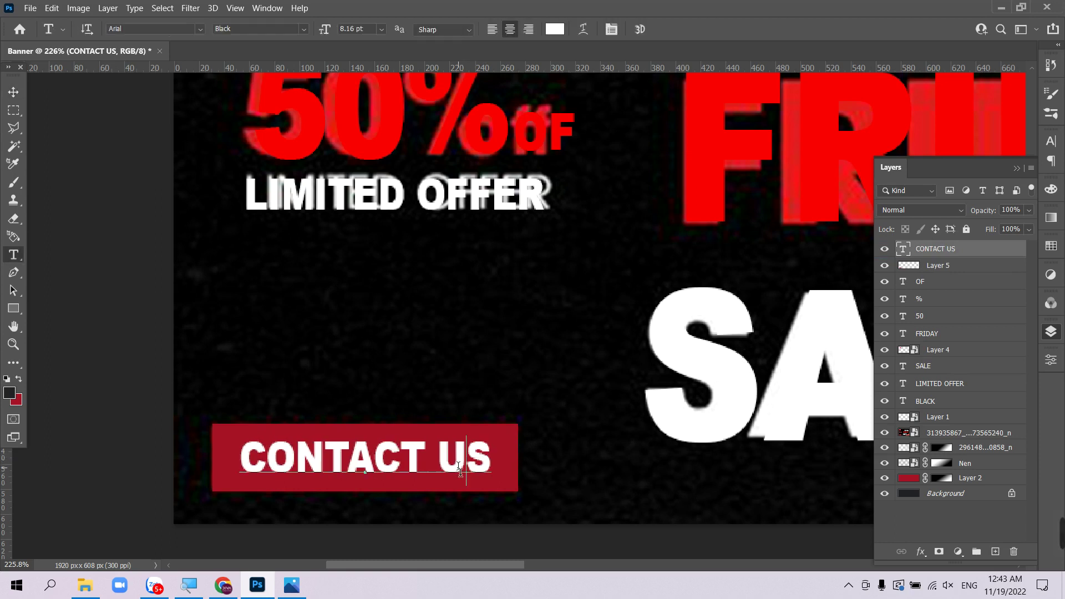
key("ctrl+a")
left_click(304, 29)
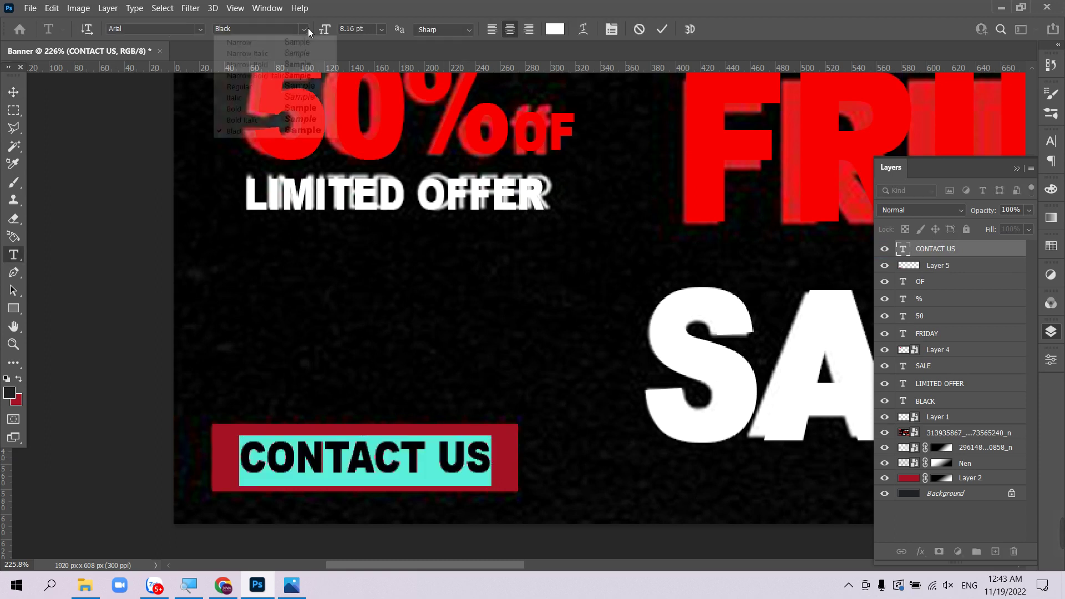
left_click(290, 65)
left_click(14, 91)
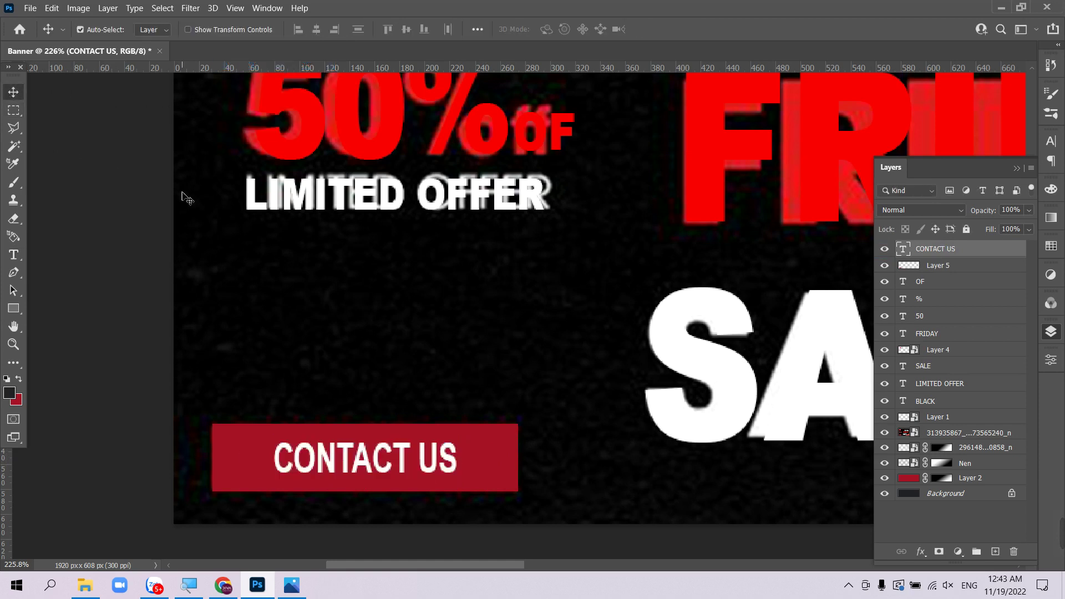
key("ctrl+minus")
key("ctrl+minus")
scroll(666, 305, "right", 10)
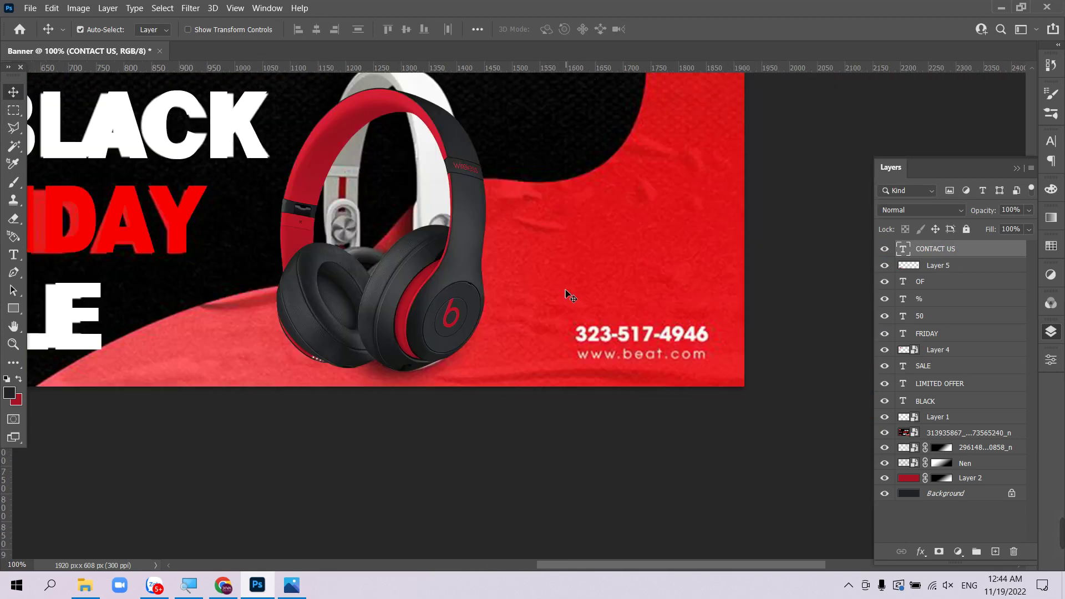
- Copy LIMITED OFFER beside the phone line and retype it as the new phone number
key("ctrl+minus")
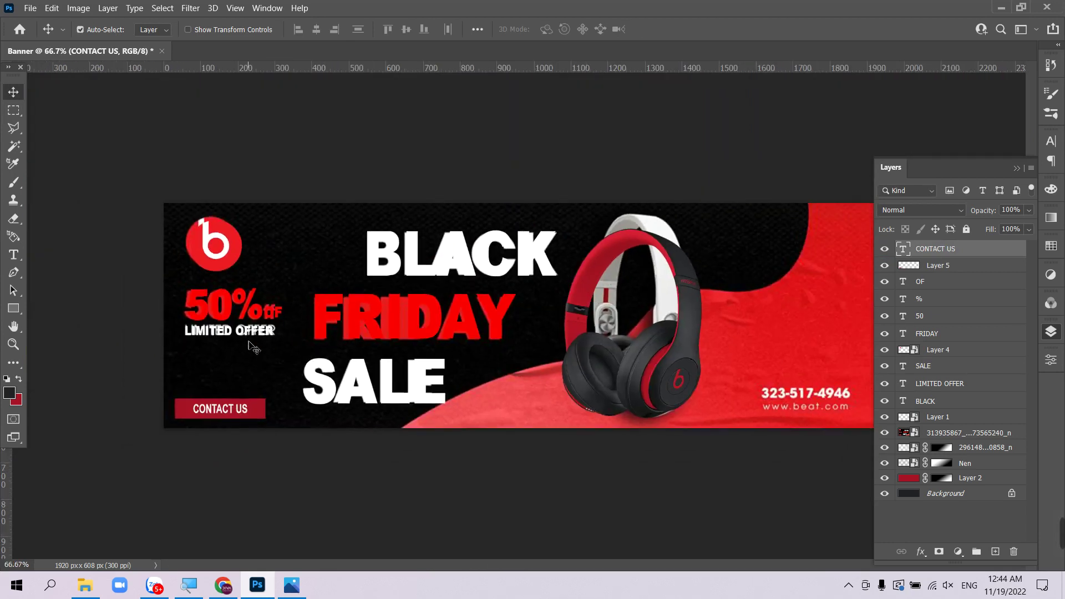
left_click_drag(246, 334, 777, 366)
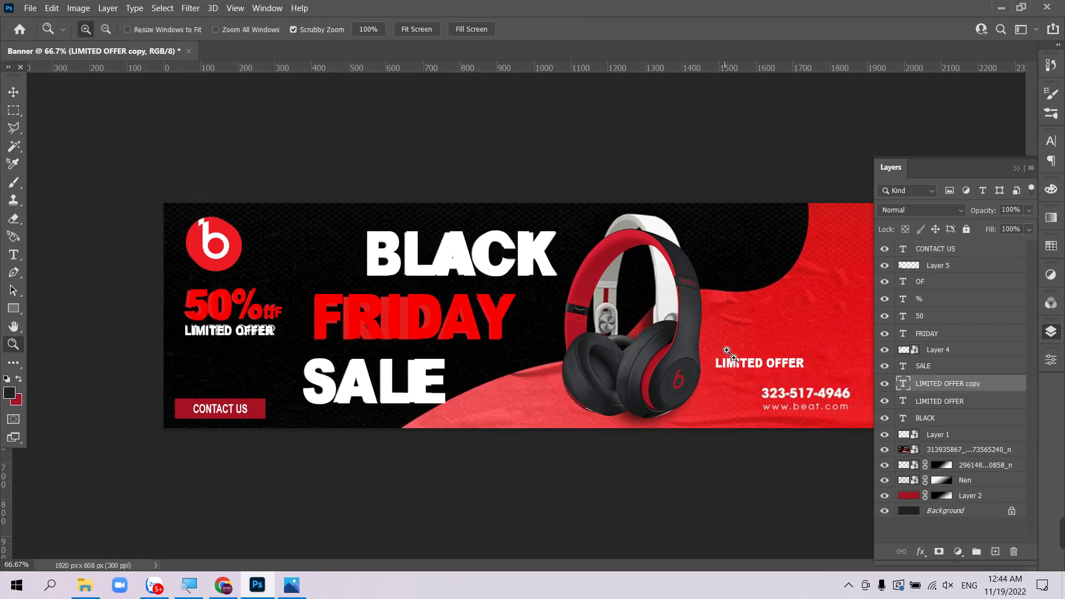
left_click_drag(718, 380, 742, 338)
key("Tab")
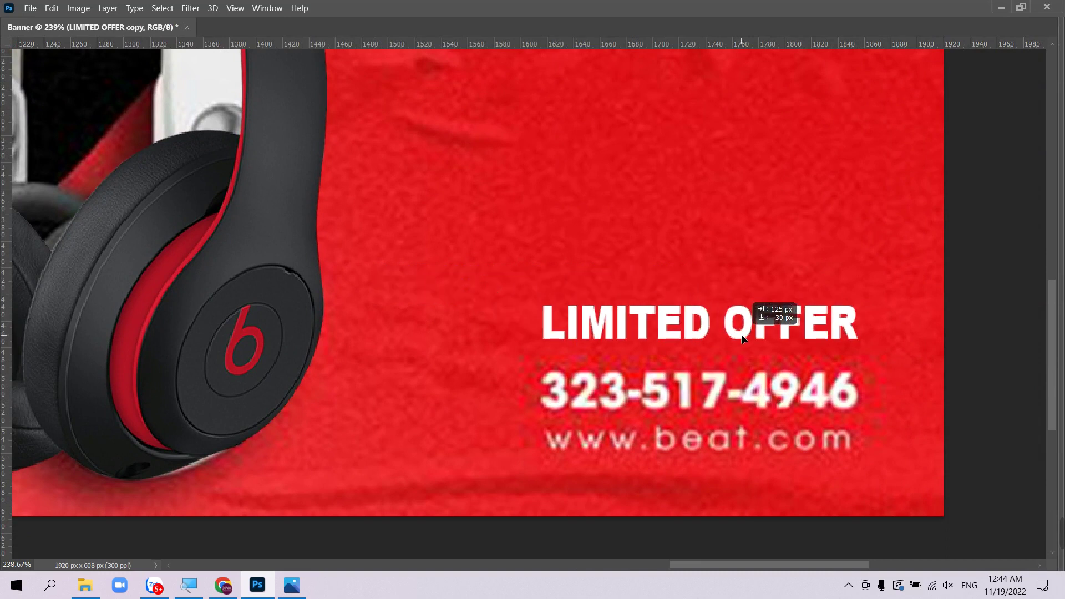
left_click(741, 335)
key("ctrl+a")
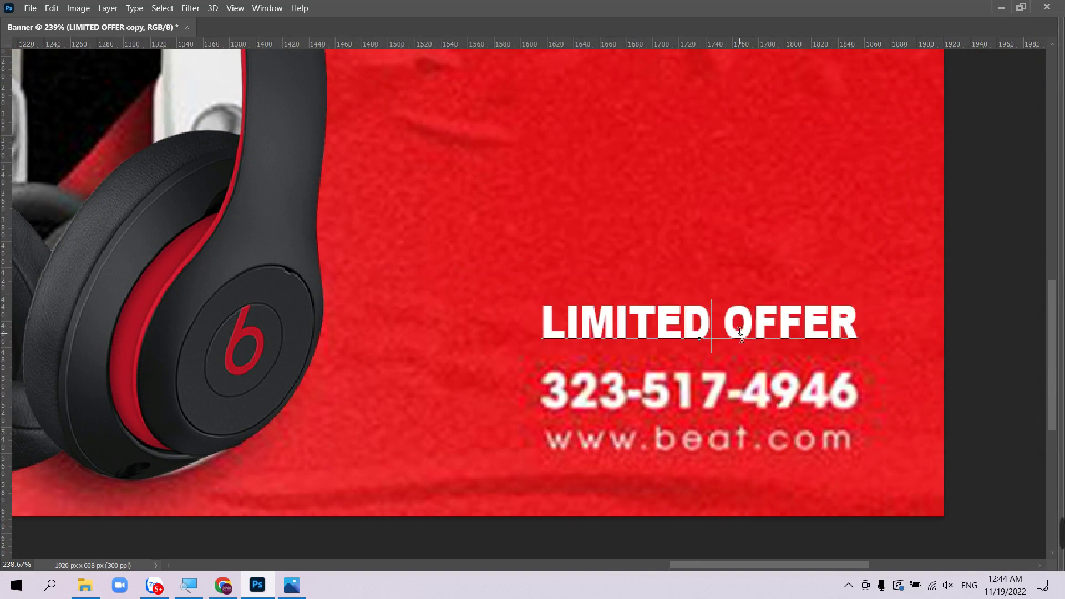
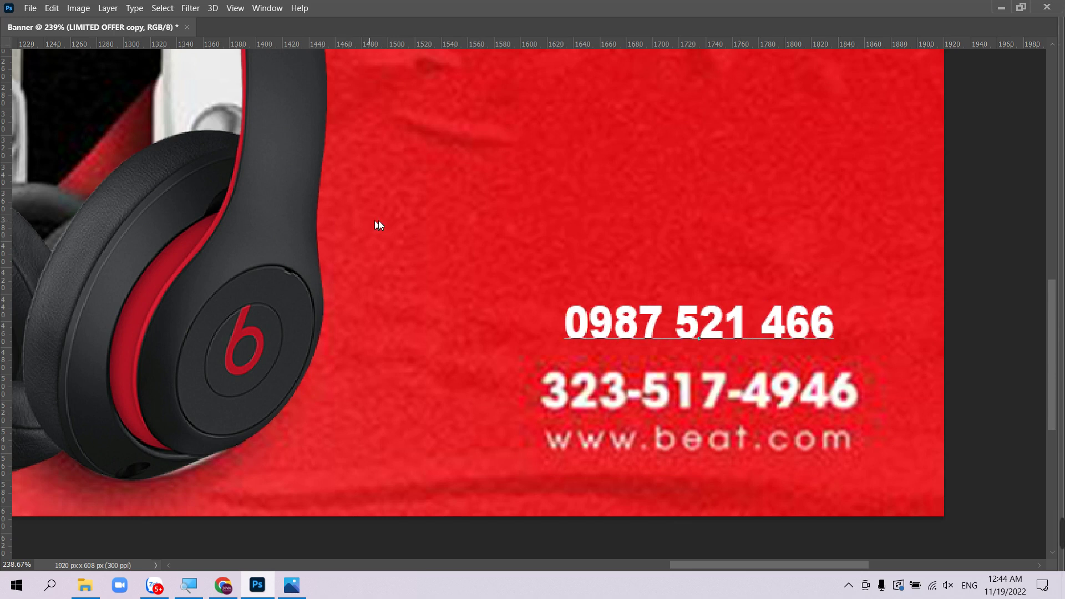
key("ctrl+Return")
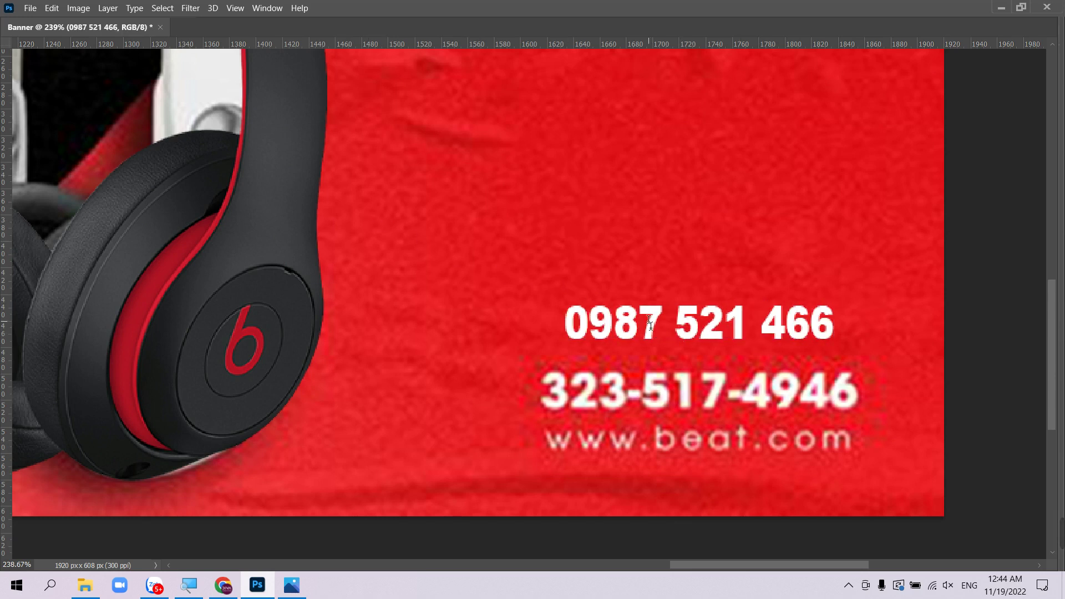
- Move the new number over the old phone line and stretch it wider
key("Tab")
key("v")
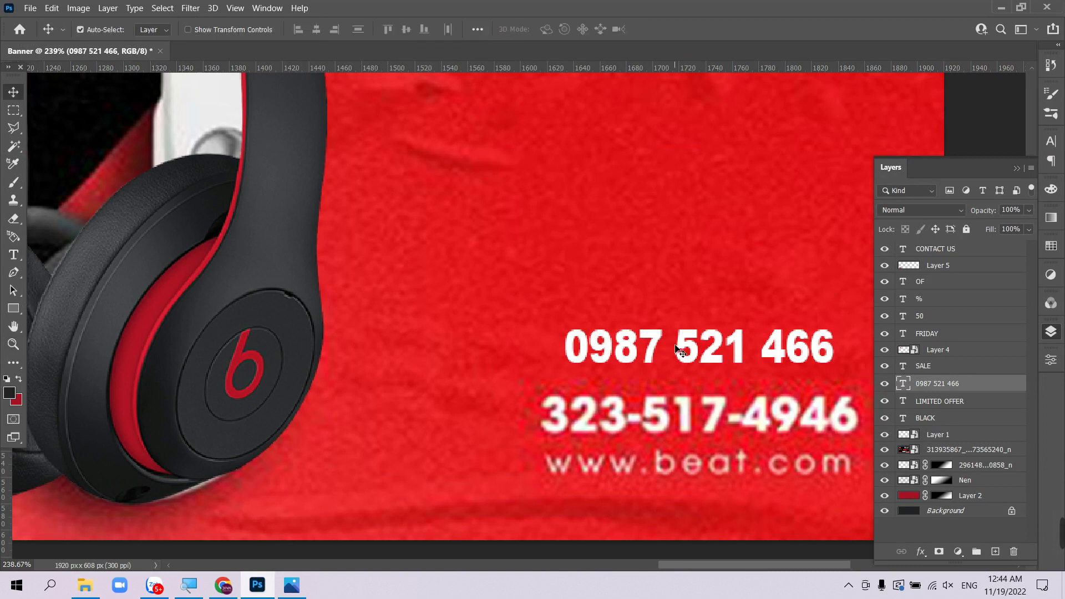
left_click_drag(659, 345, 634, 415)
key("Tab")
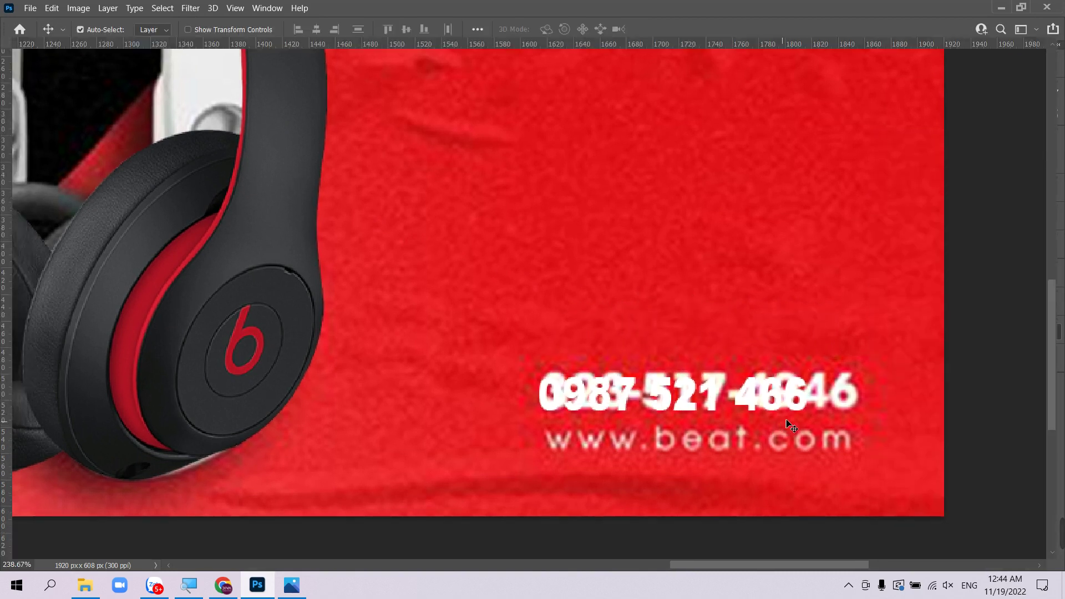
key("ctrl+t")
left_click_drag(805, 397, 827, 293)
key("Return")
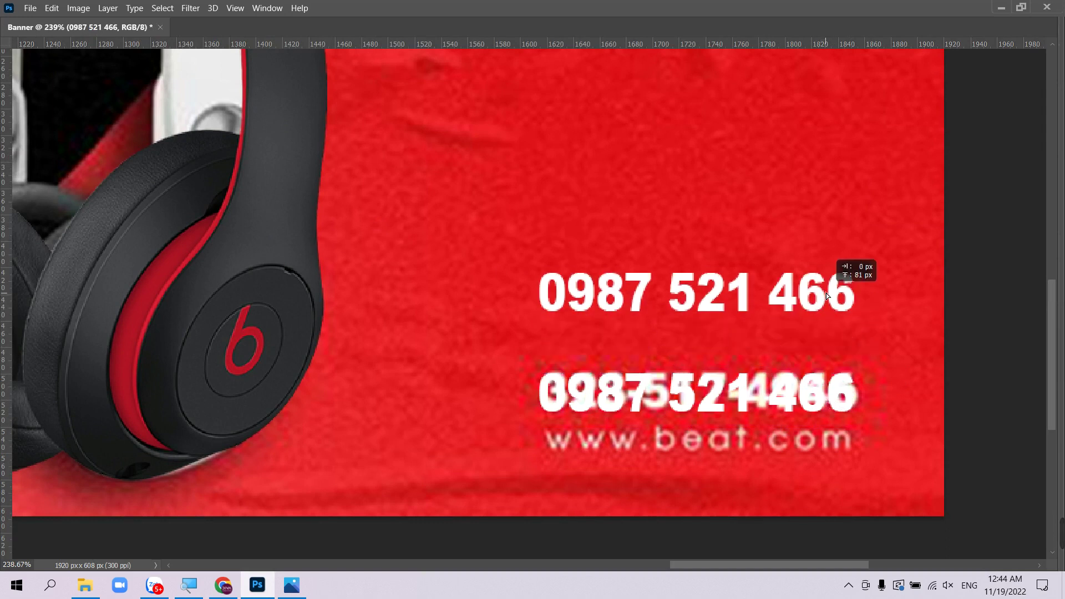
key("Tab")
left_click_drag(782, 355, 694, 239)
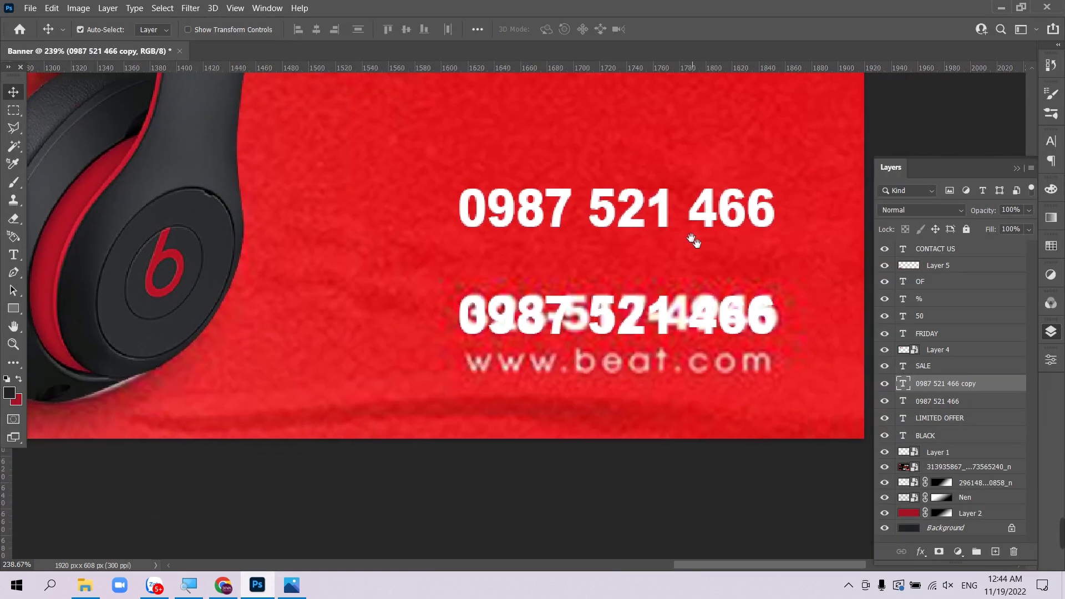
double_click(679, 205)
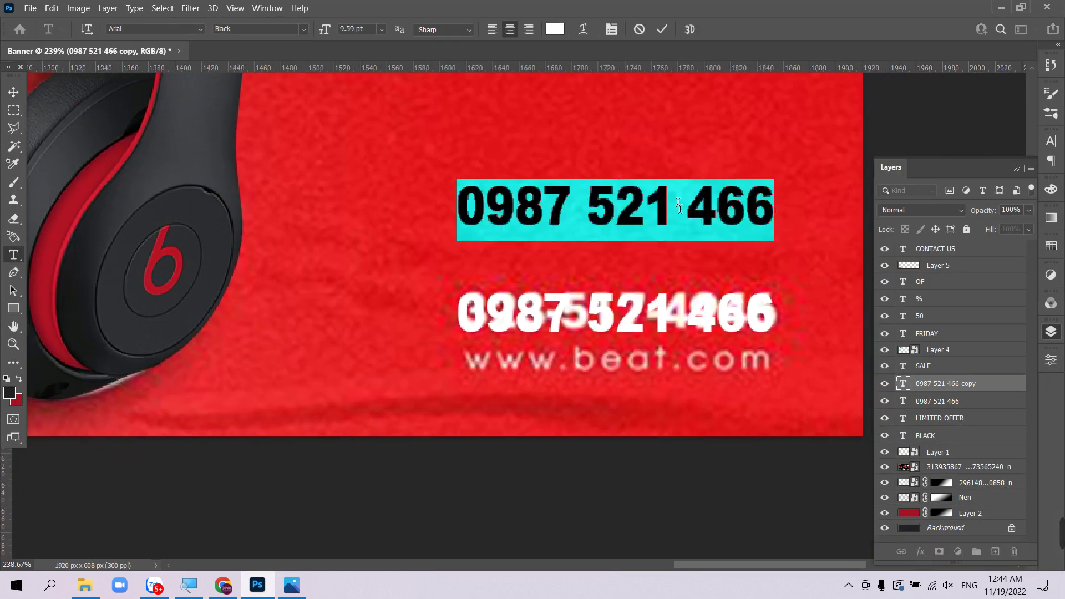
type("WWWWW")
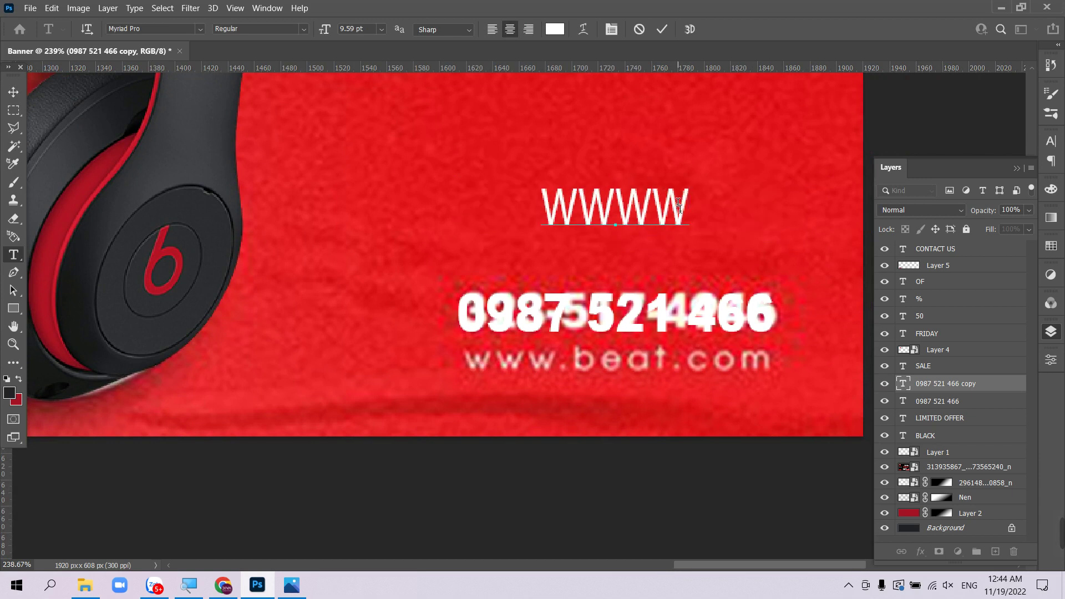
key("BackSpace")
key("BackSpace")
type(".DIV")
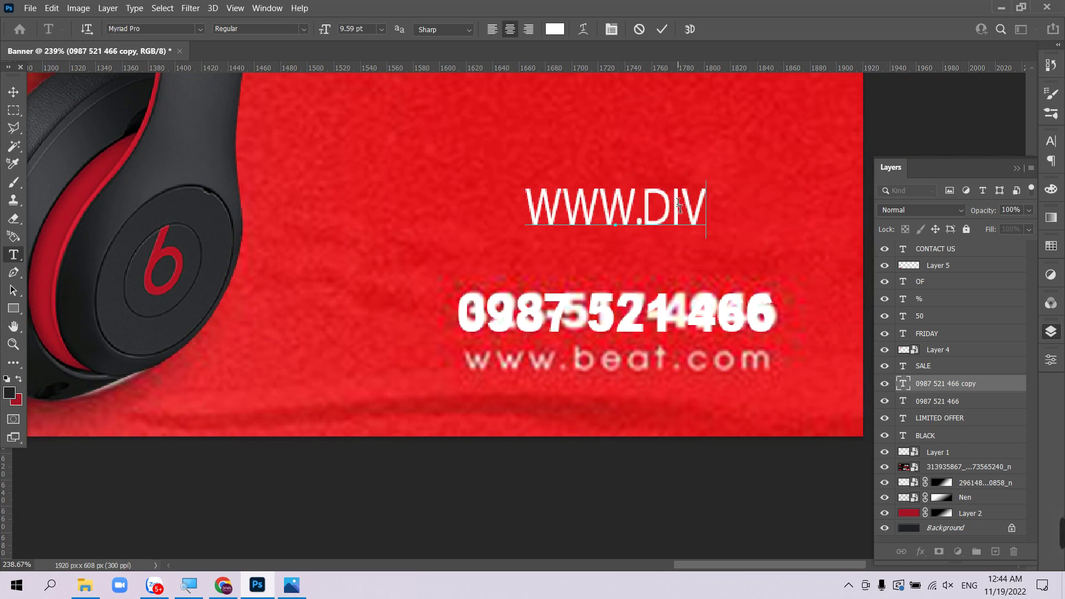
key("BackSpace")
key("BackSpace")
key("BackSpace")
type("div")
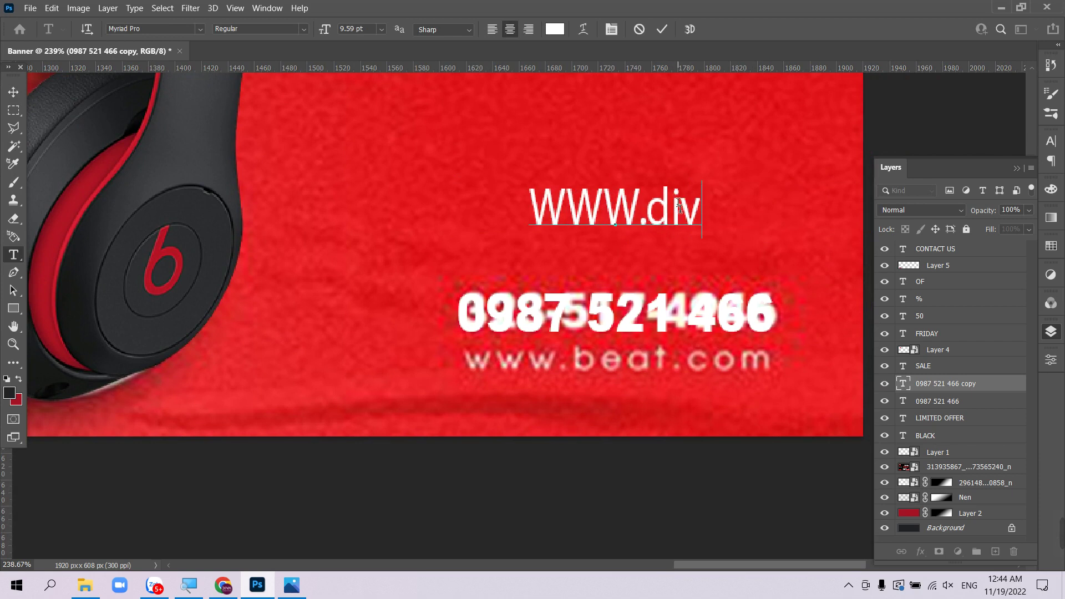
key("ctrl+a")
key("Right")
key("BackSpace")
key("BackSpace")
key("BackSpace")
key("BackSpace")
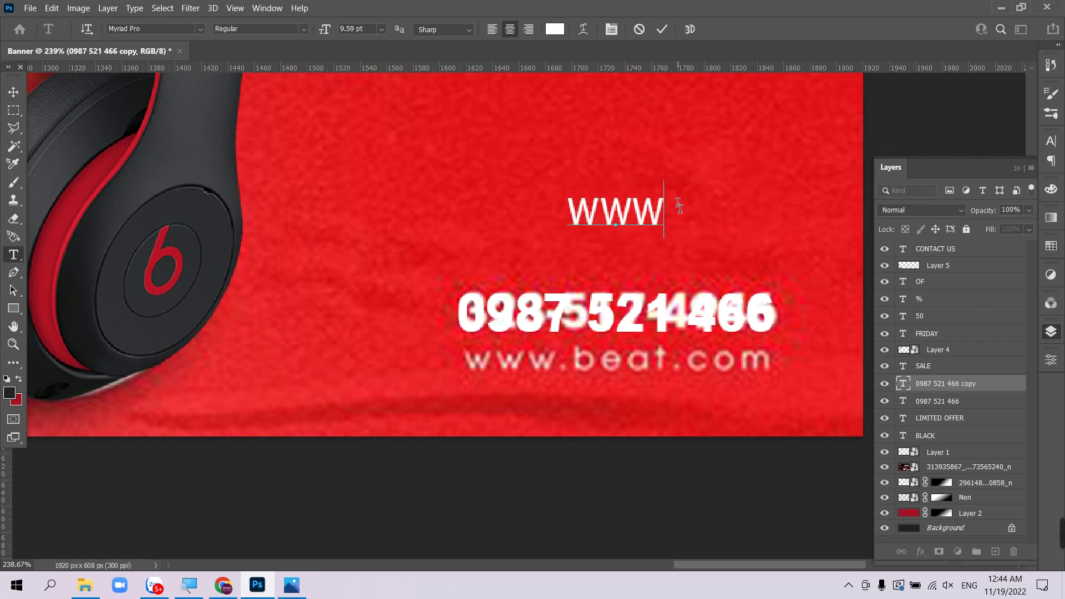
key("BackSpace")
key("BackSpace")
key("BackSpace")
type("www.divac")
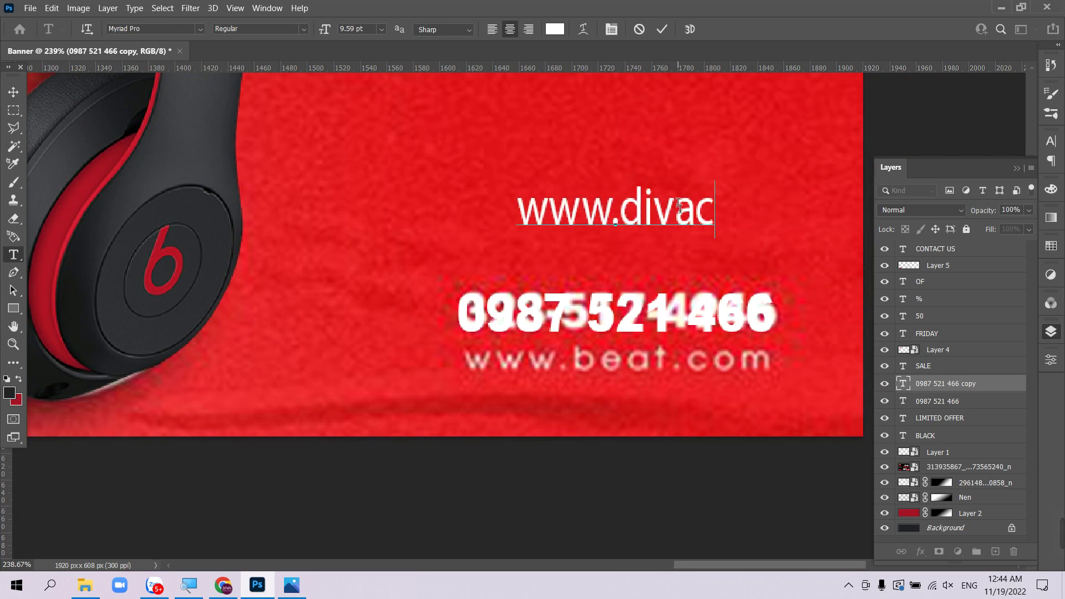
type("rea")
key("BackSpace")
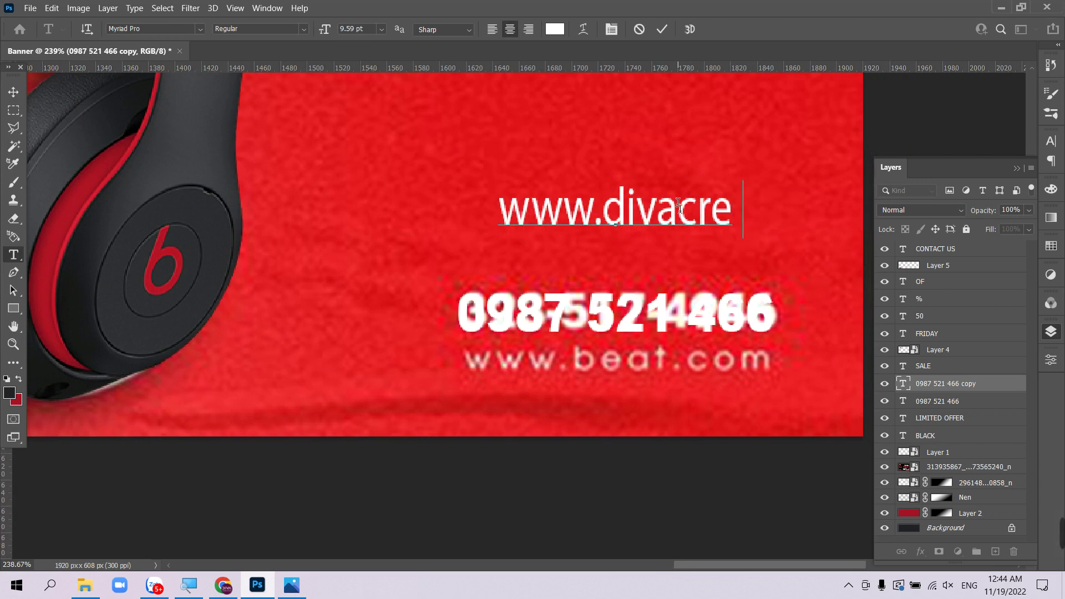
type("ative")
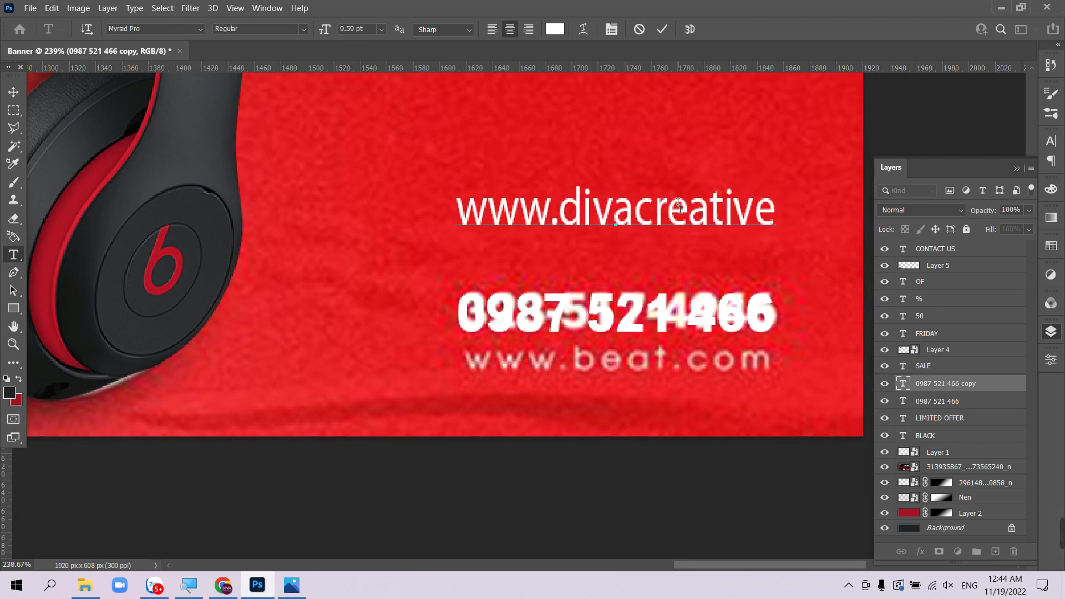
type(".com")
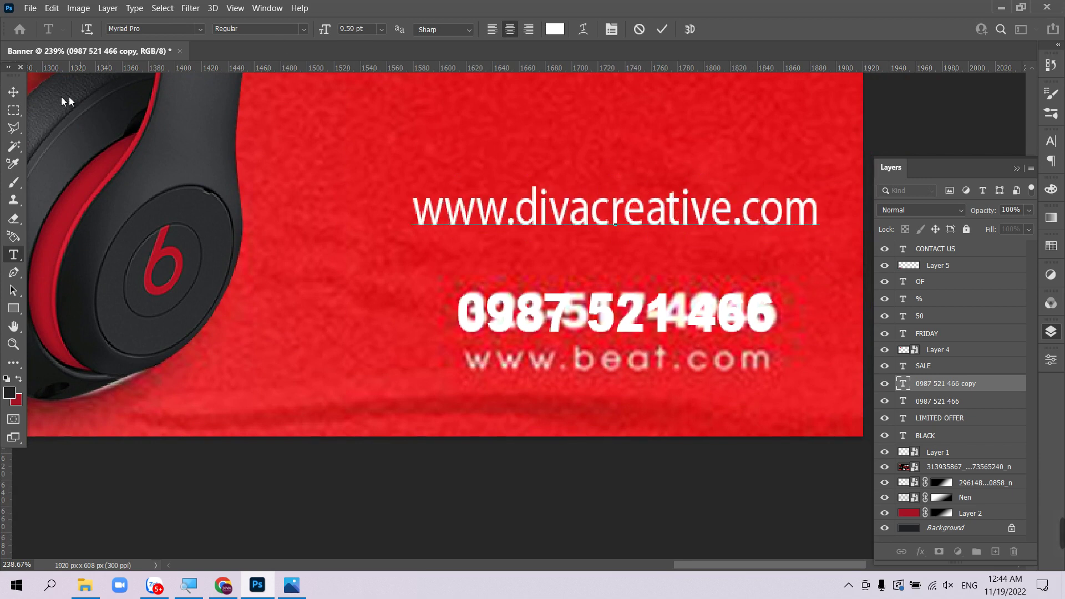
left_click(13, 92)
- Move the website text below the phone number and narrow it from its left side
left_click_drag(659, 216, 615, 358)
key("ctrl+t")
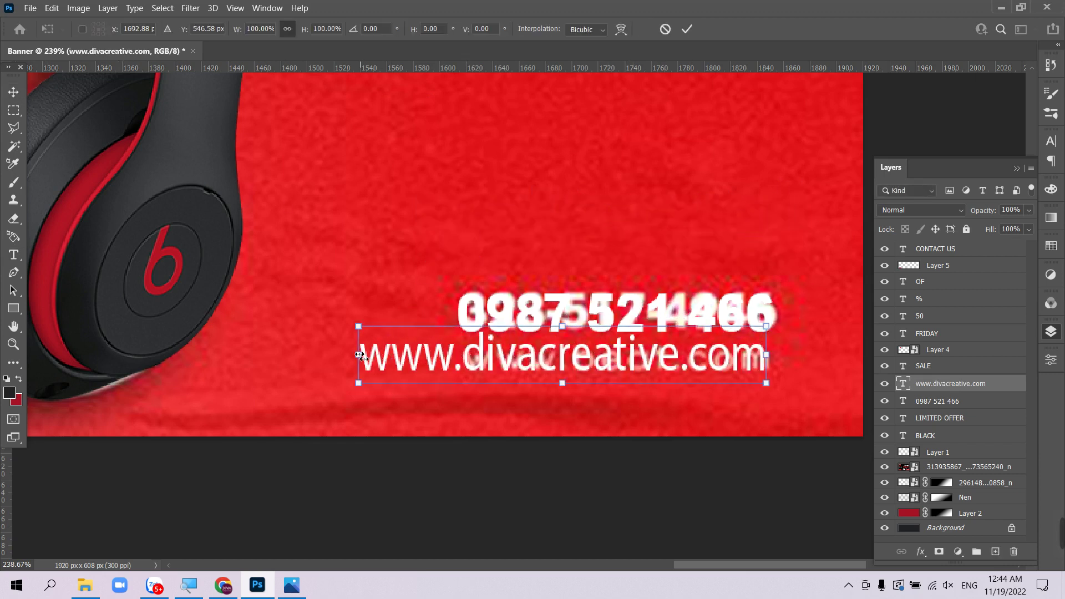
left_click_drag(359, 355, 462, 359)
key("Return")
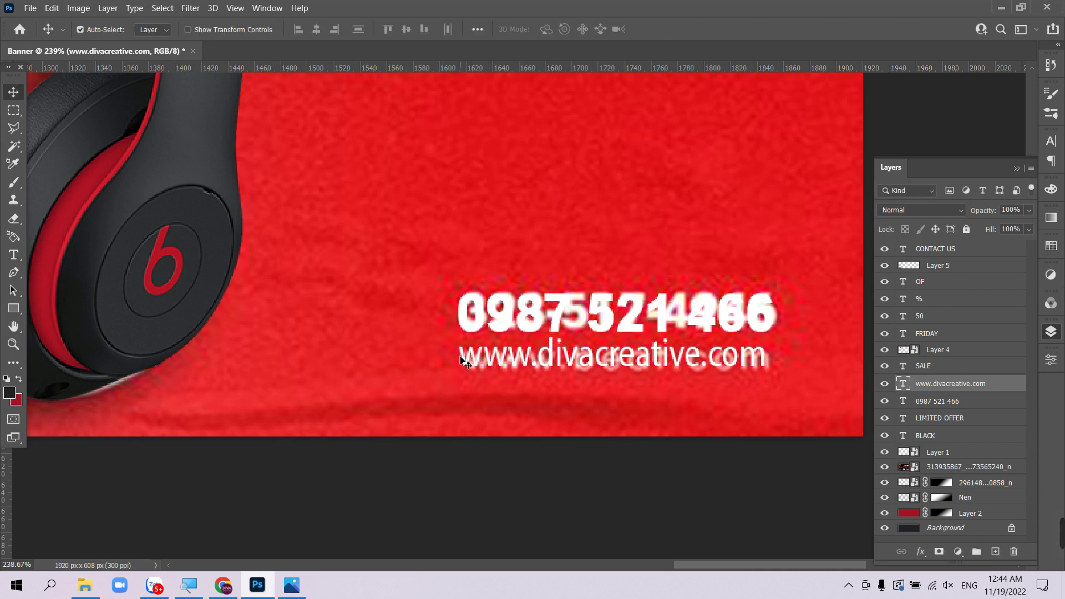
key("ctrl+0")
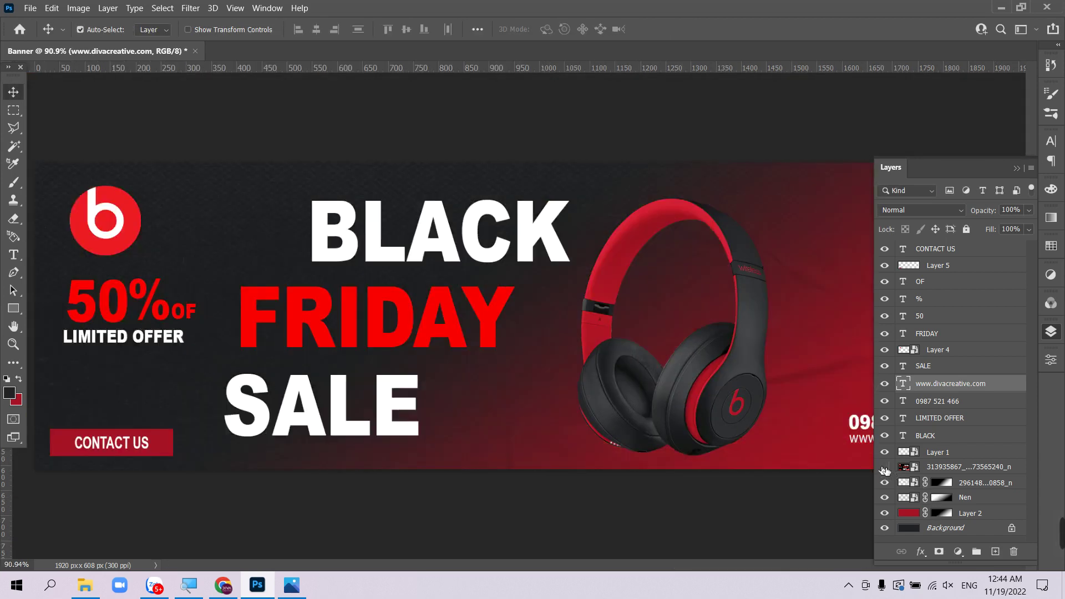
- Shift the headphones right, stack BLACK, FRIDAY and SALE closely, and reposition the beats logo and 50
key("Tab")
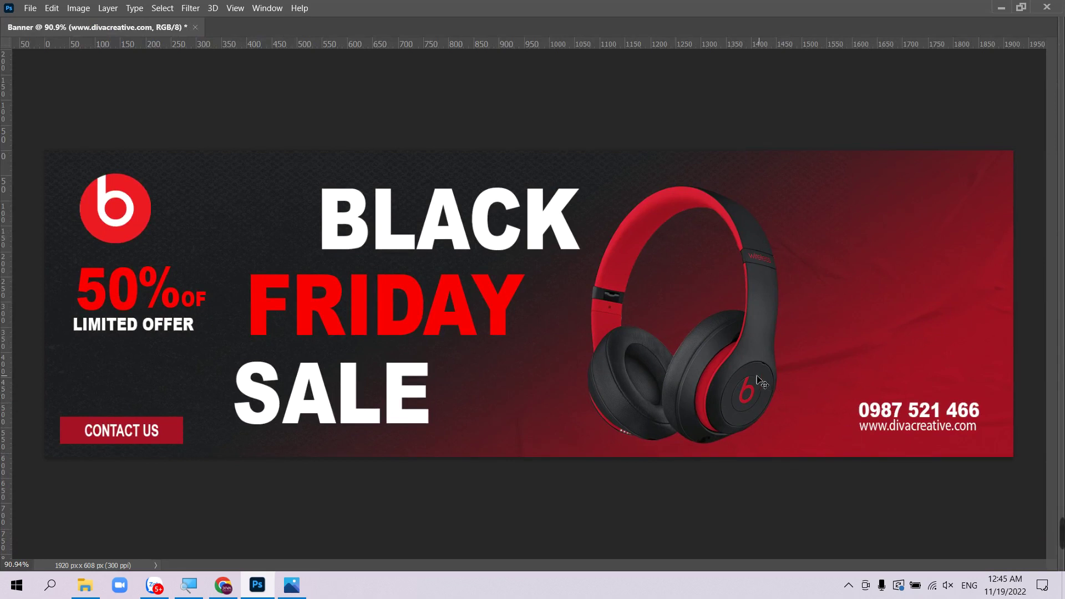
left_click_drag(759, 379, 823, 376)
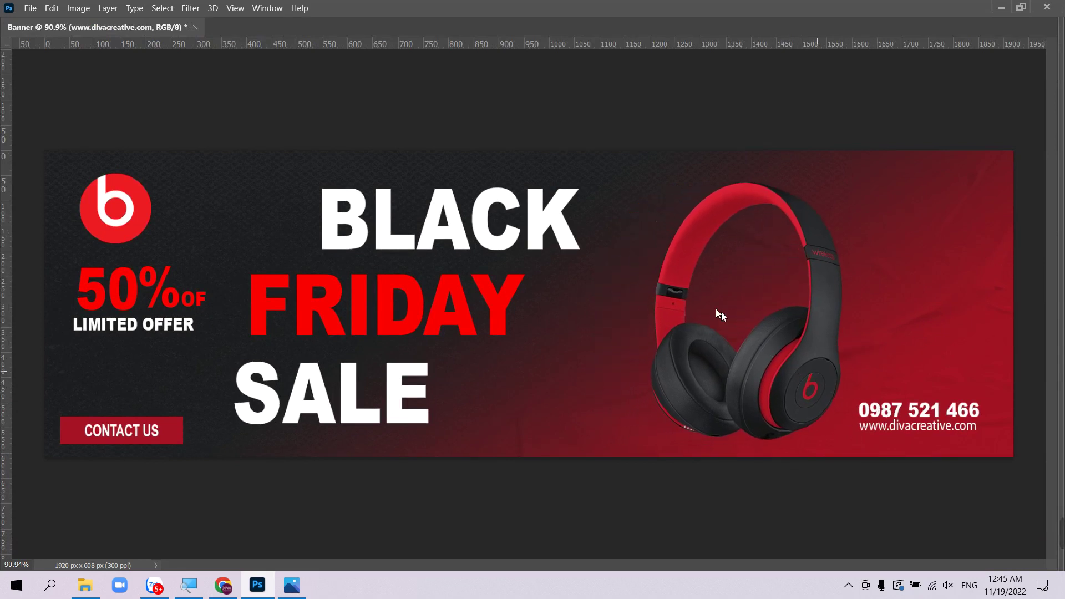
left_click_drag(511, 226, 524, 227)
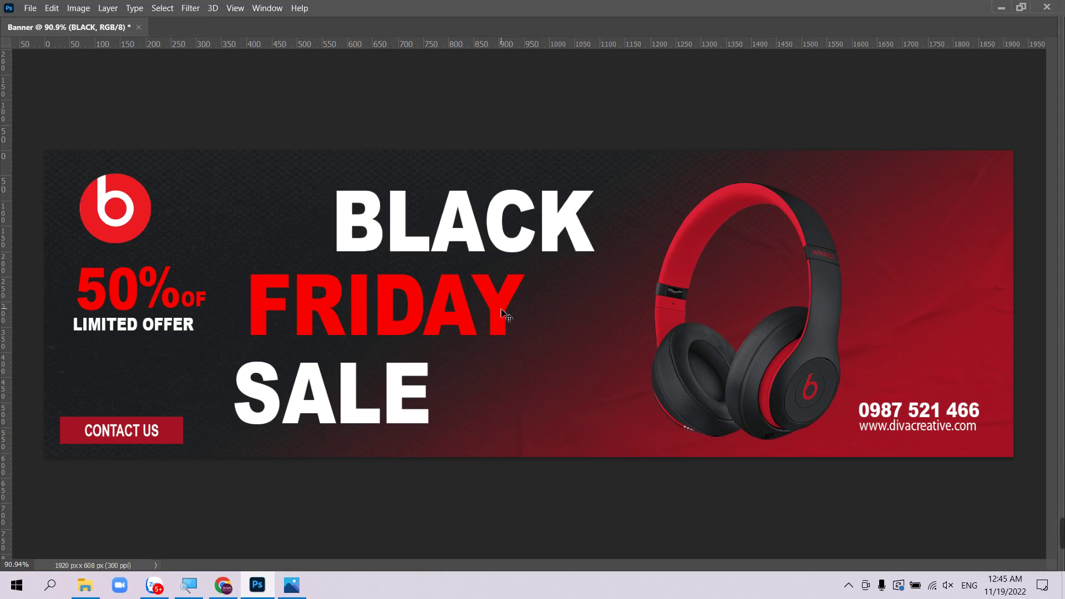
left_click_drag(510, 307, 596, 298)
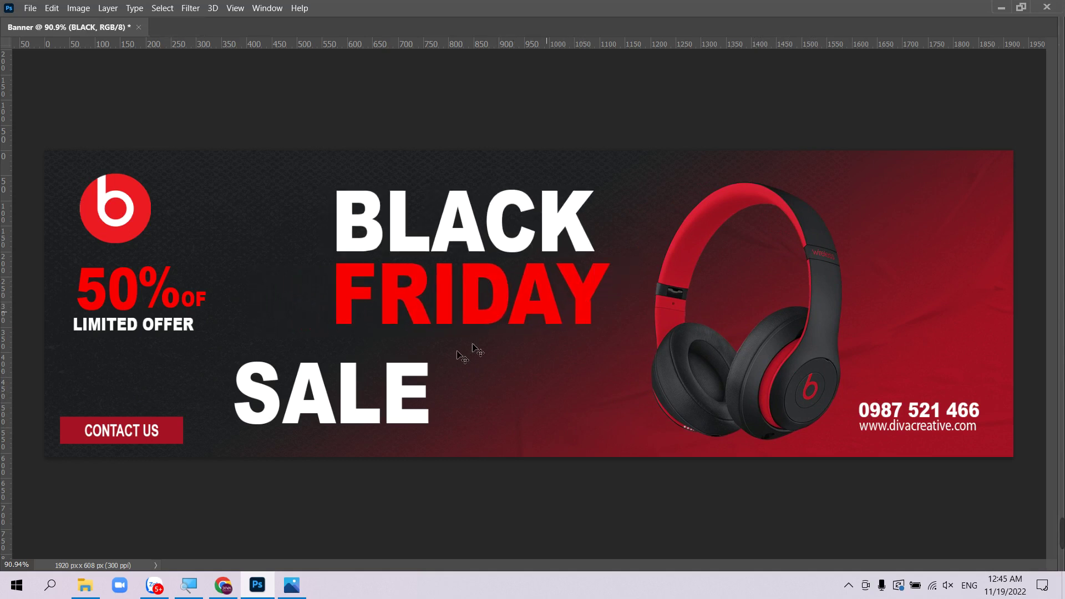
left_click_drag(398, 392, 492, 368)
left_click_drag(121, 229, 175, 237)
left_click_drag(146, 284, 222, 300)
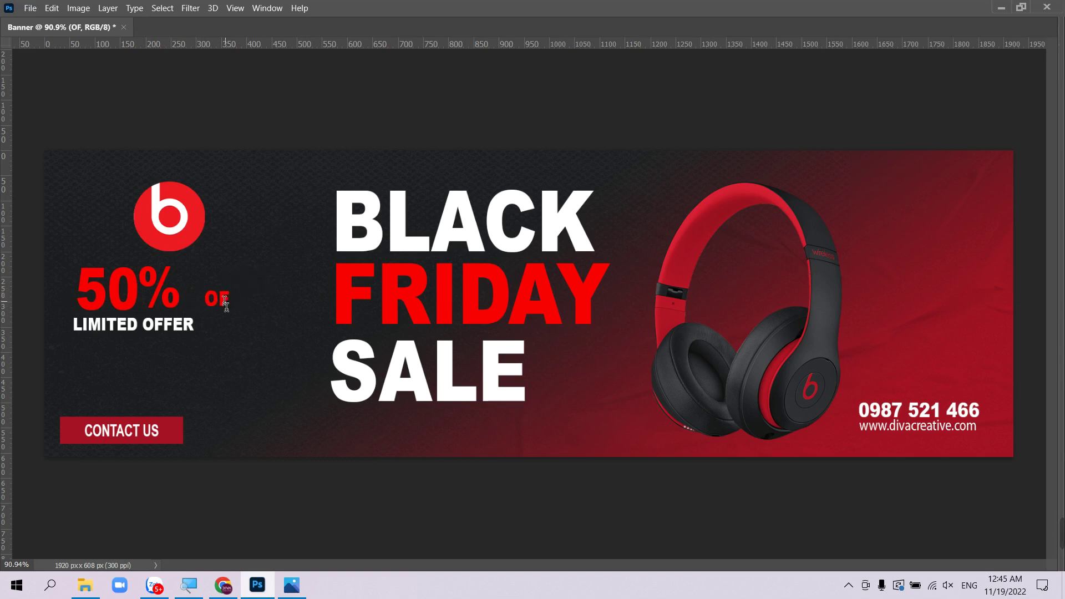
- Change the OF label beside 50% to Off
left_click(220, 302)
type("fff")
key("ctrl+Return")
key("Tab")
key("shift+Tab")
key("Tab")
- Rearrange 50, %, and Off, and move and widen LIMITED OFFER below 50%
left_click_drag(134, 293, 197, 294)
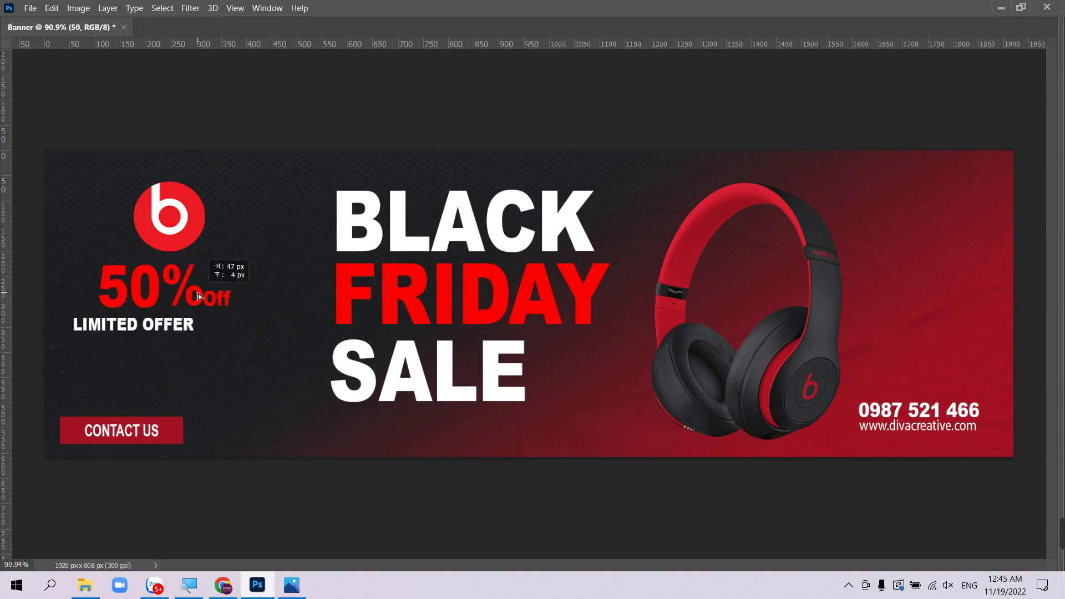
left_click_drag(198, 295, 218, 275)
left_click_drag(183, 327, 191, 352)
key("ctrl+t")
key("Return")
left_click_drag(130, 296, 131, 316)
left_click_drag(177, 289, 219, 307)
- Move the red CONTACT US rectangle right and up and enlarge it to about 115%
key("Tab")
left_click_drag(164, 440, 233, 419)
key("ctrl+t")
key("Return")
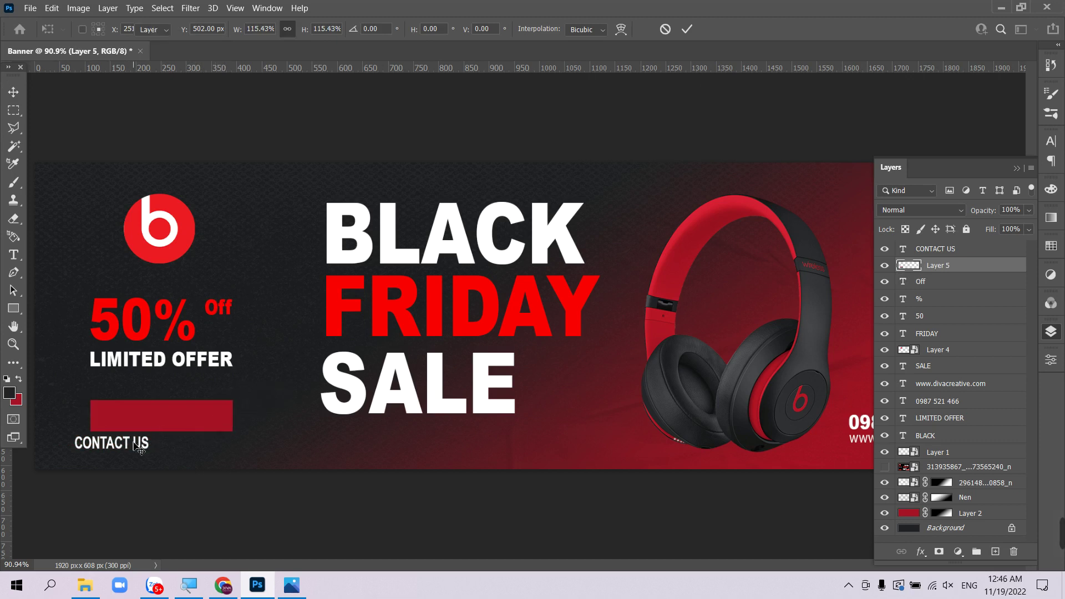
- Center the CONTACT US text inside the red button and move both down together
left_click_drag(133, 444, 181, 418)
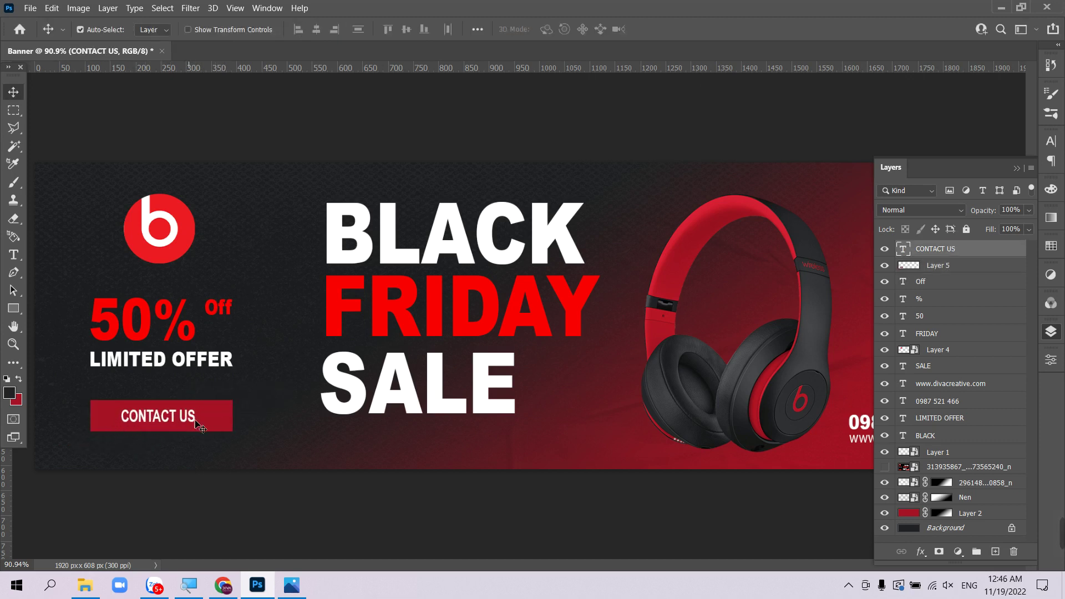
left_click(221, 421, "shift")
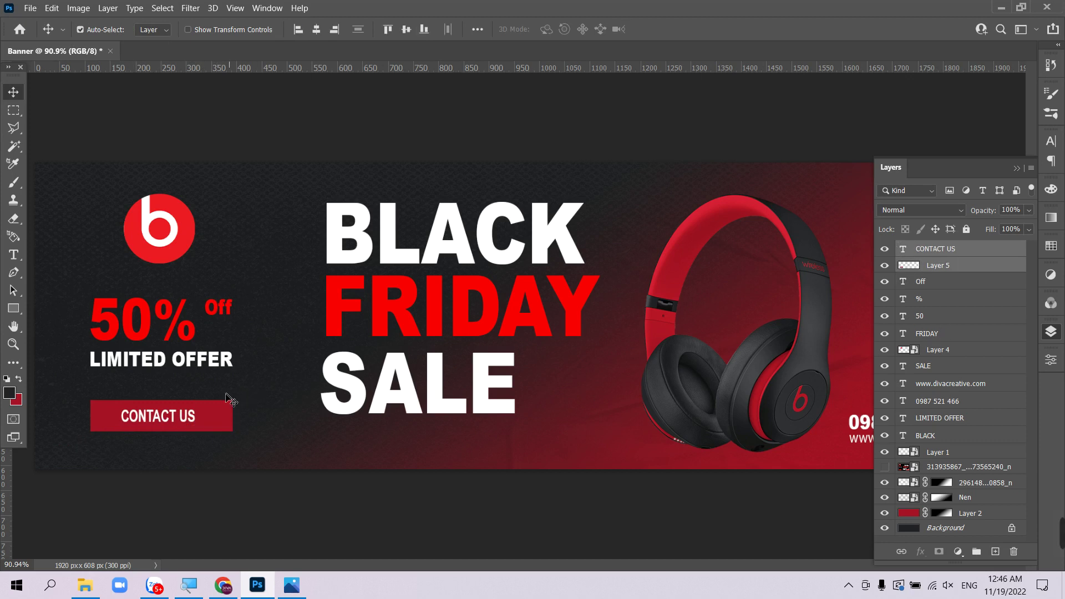
left_click_drag(207, 427, 205, 433)
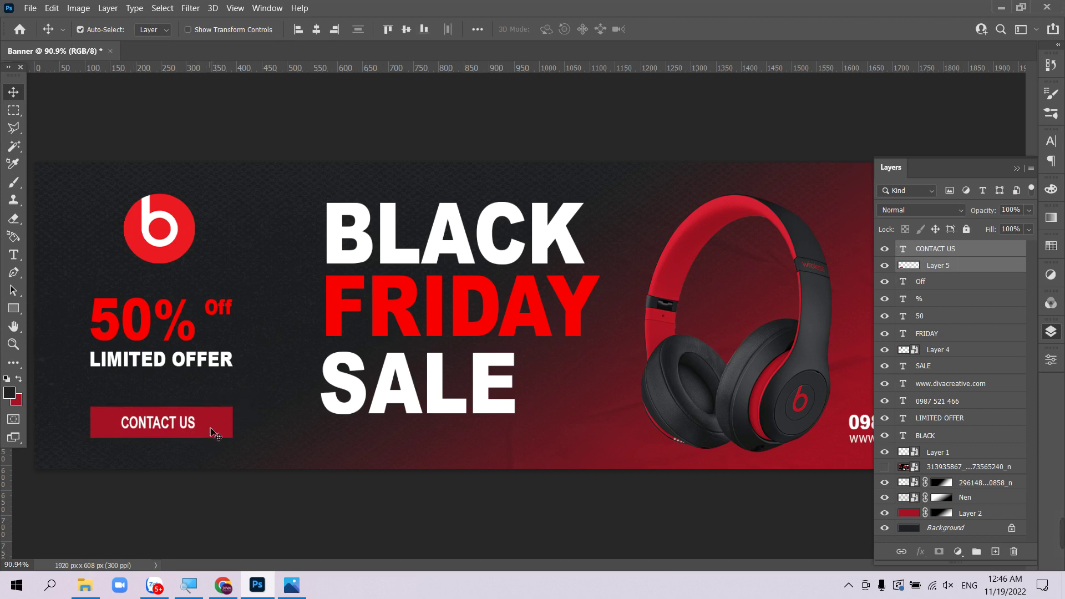
key("Tab")
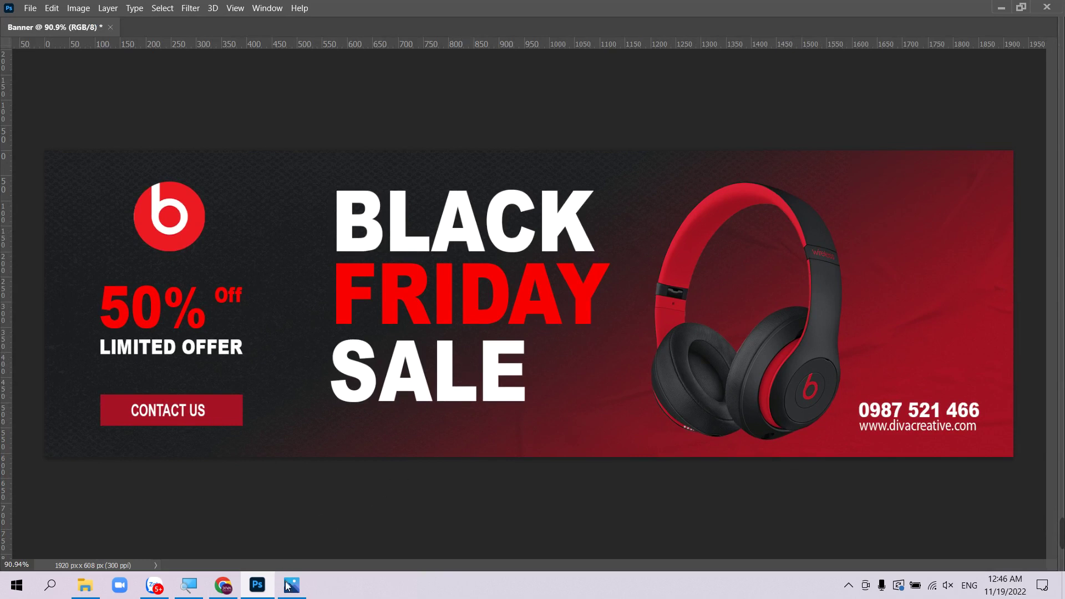
- Open the assignment checklist photo from the Tai nghe banner assets folder
left_click(291, 585)
left_click(1049, 11)
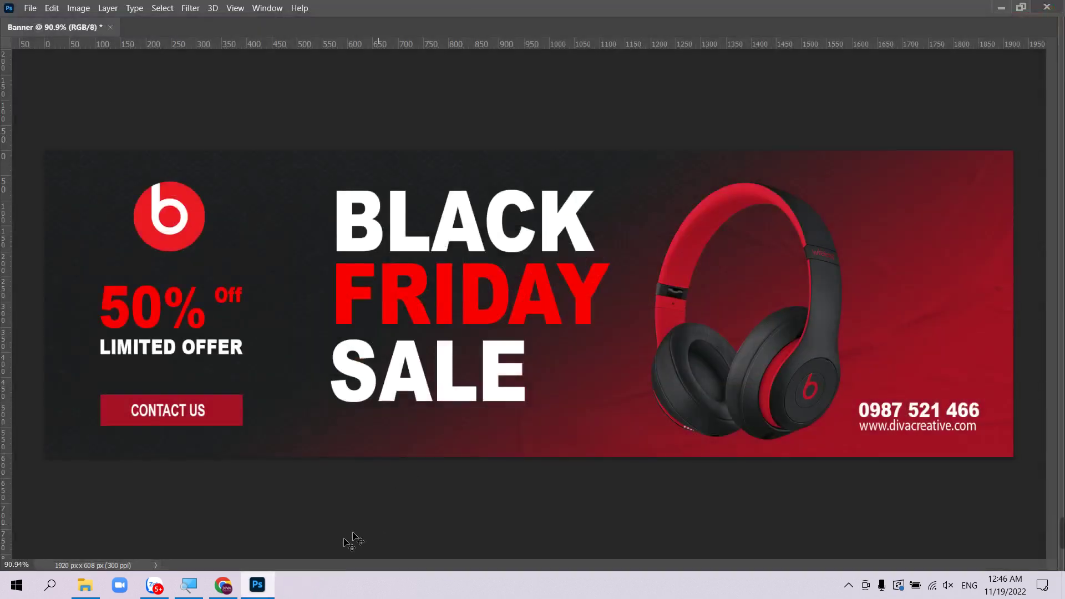
left_click(84, 591)
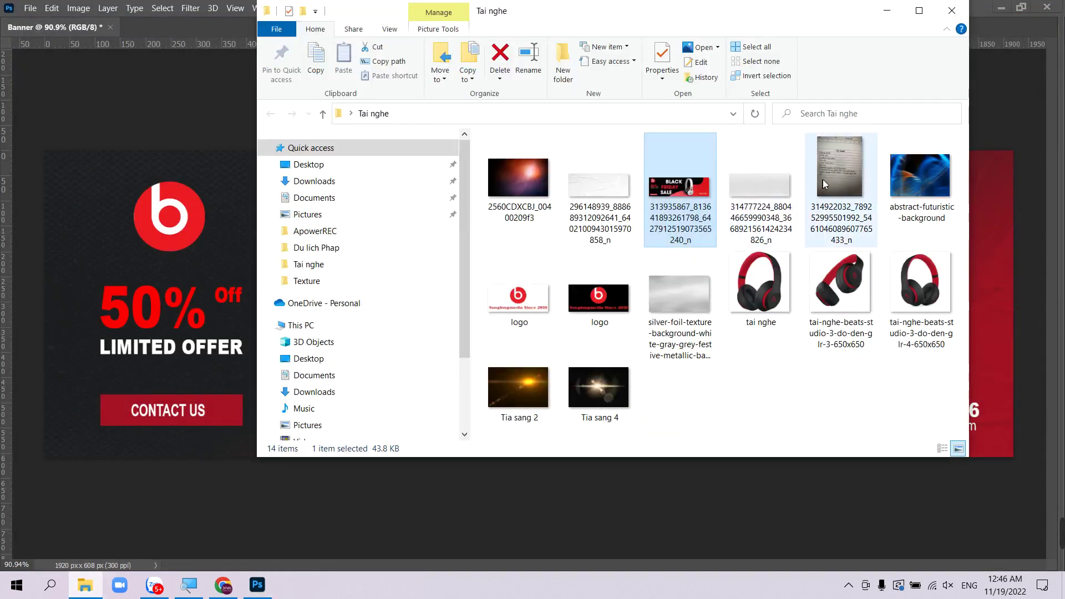
double_click(829, 172)
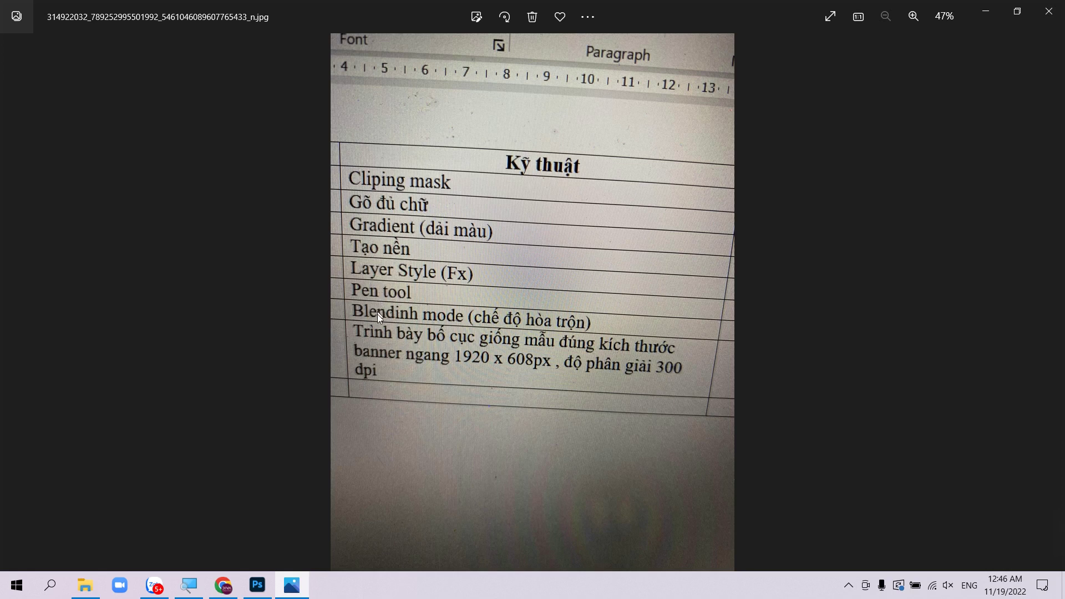
- Nudge the FRIDAY layer down about 10 px in the banner
left_click(257, 585)
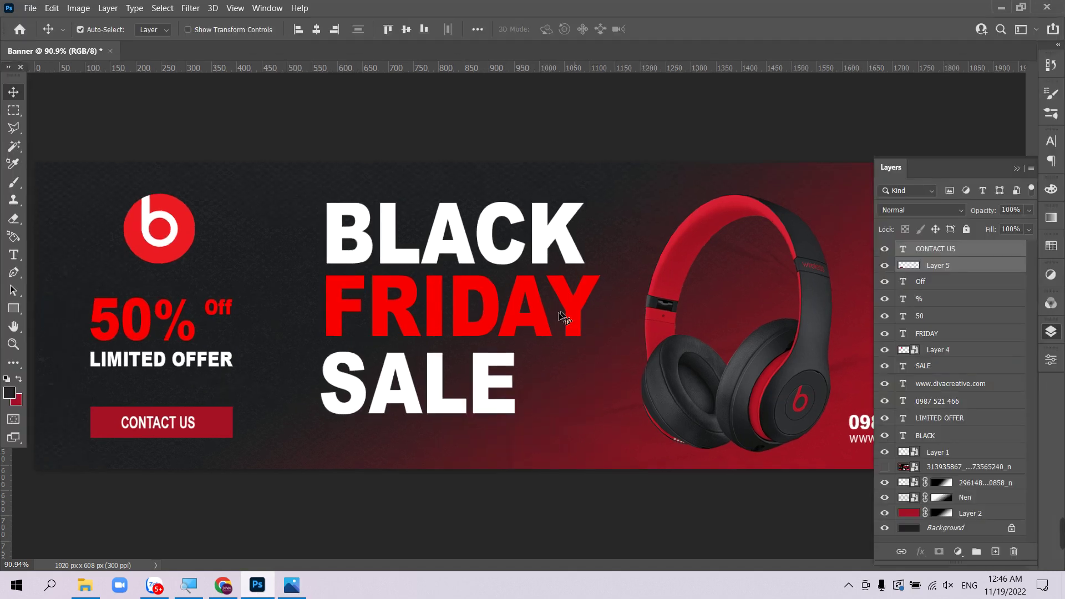
right_click(536, 312)
left_click(555, 319)
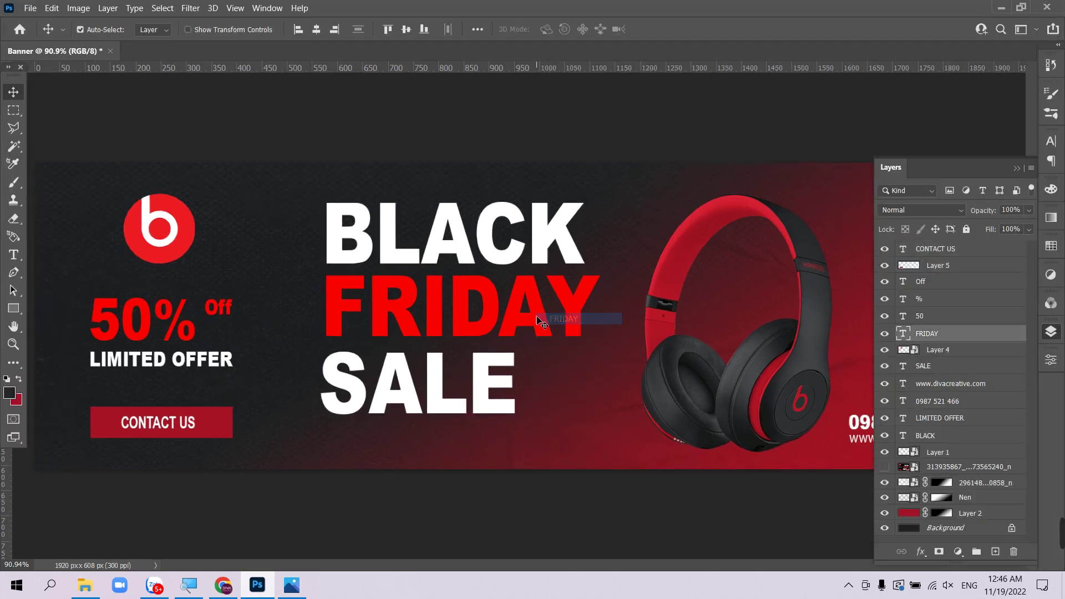
left_click_drag(536, 317, 535, 322)
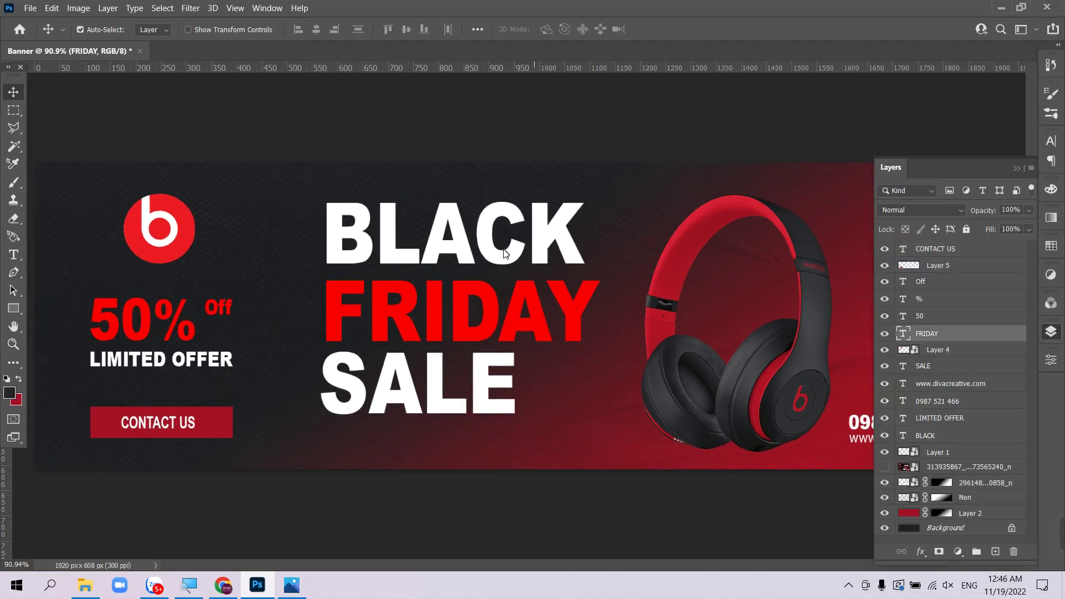
- Give BLACK a Bevel & Emboss at 126% depth with softening 0
right_click(511, 251)
left_click(538, 256)
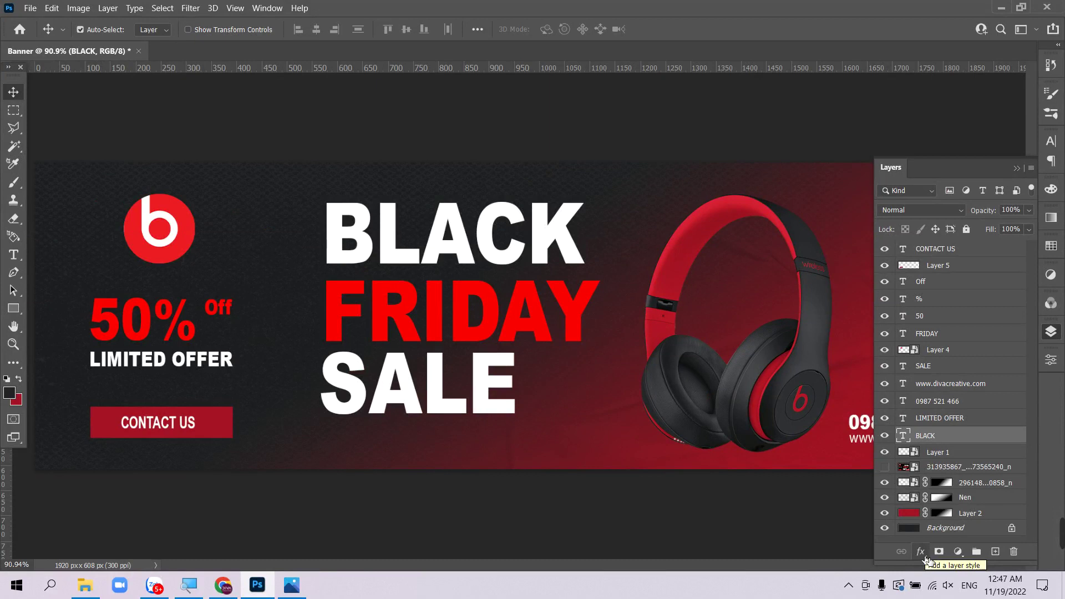
left_click(784, 515)
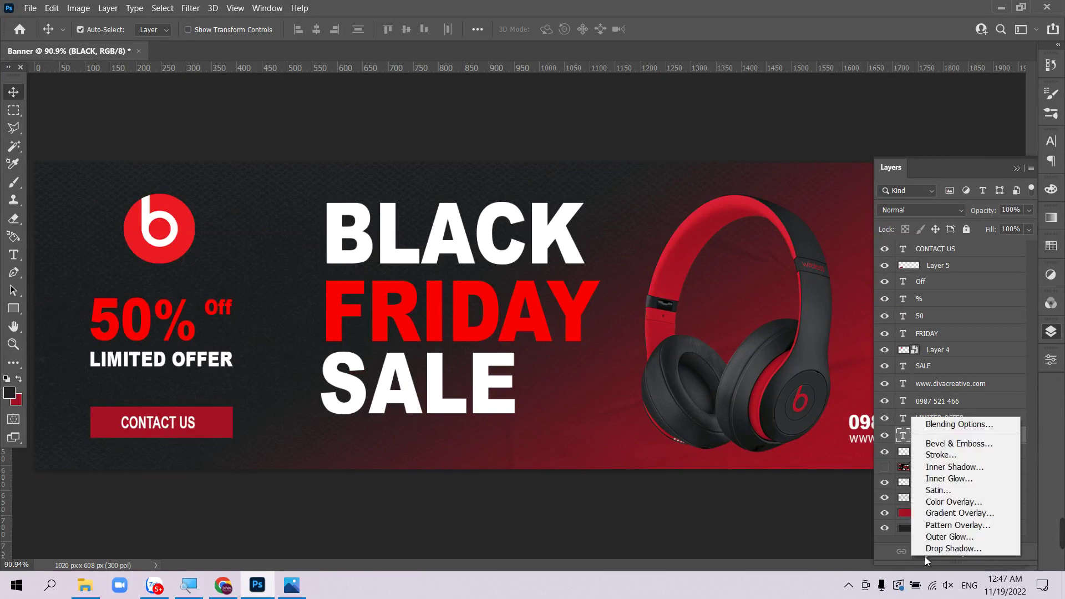
left_click(960, 444)
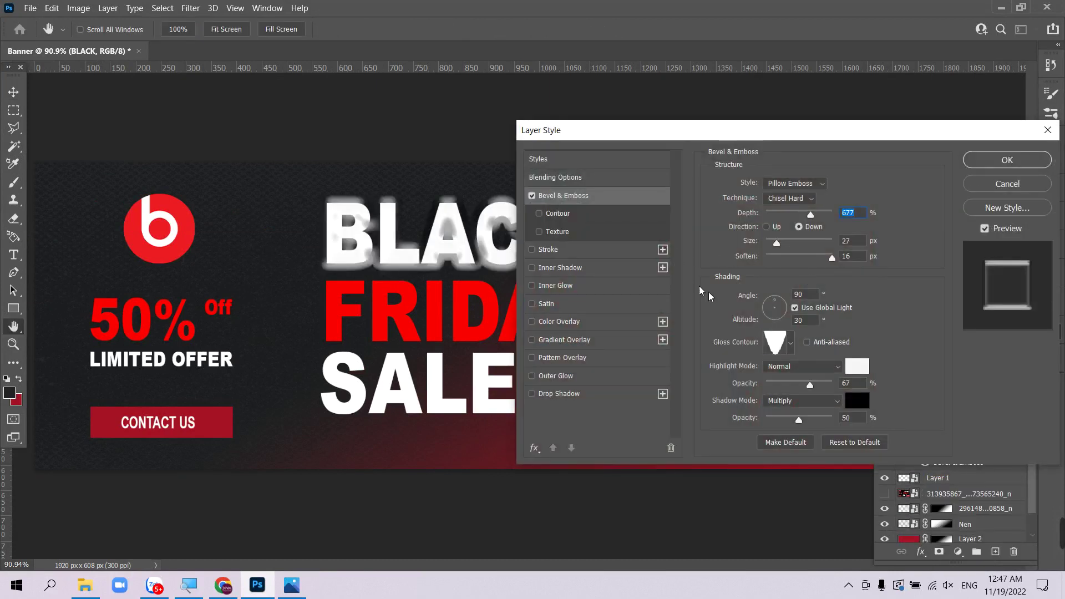
left_click_drag(811, 216, 770, 217)
left_click_drag(829, 261, 765, 260)
left_click_drag(775, 221, 776, 218)
left_click_drag(897, 143, 695, 395)
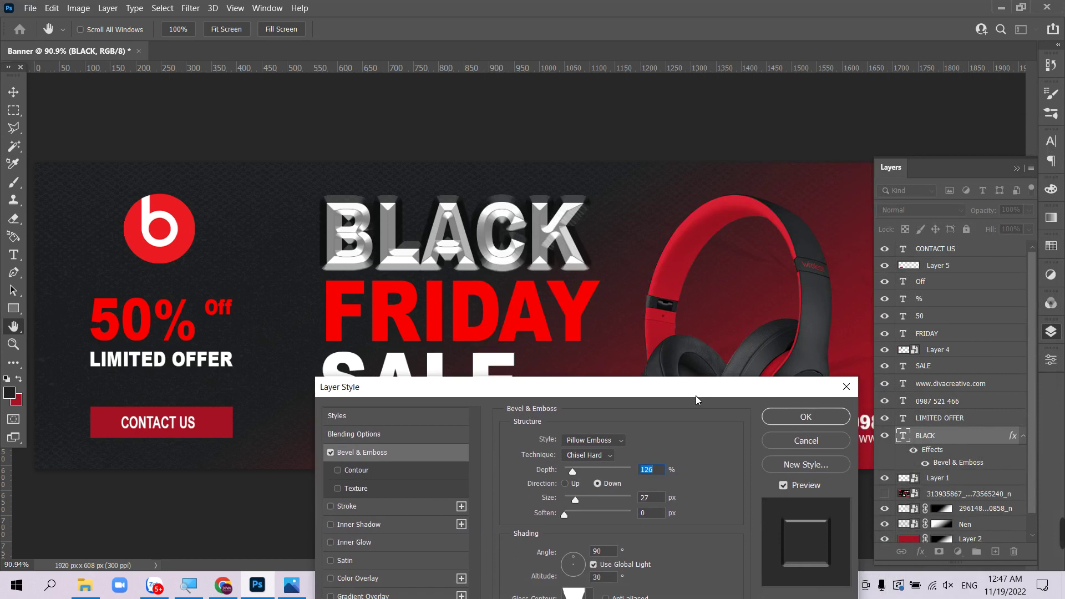
left_click(794, 417)
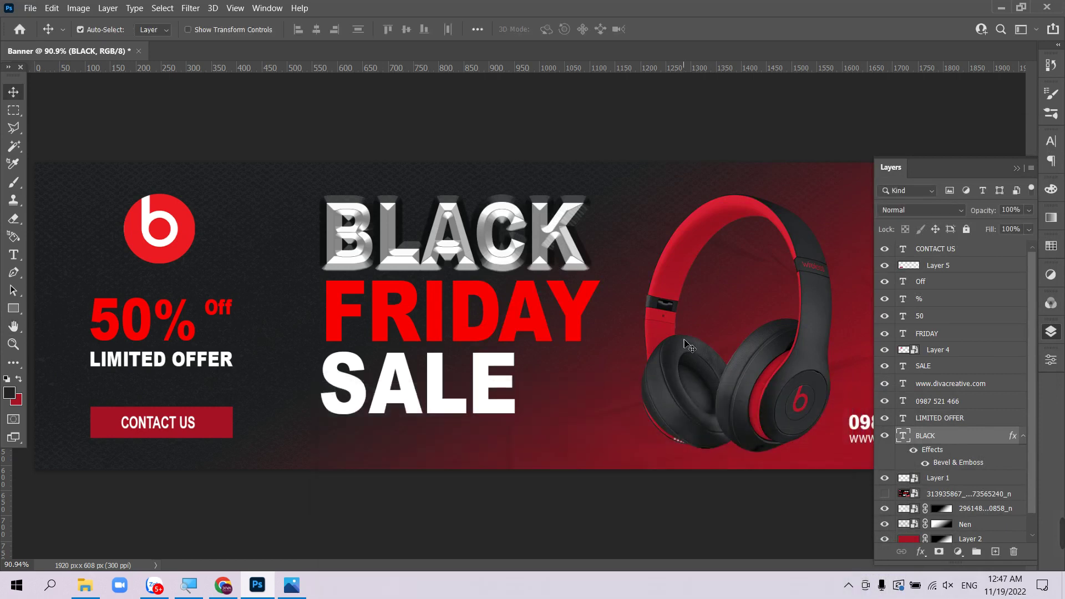
key("ctrl+minus")
- Copy BLACK's bevel layer style onto FRIDAY, then undo it so FRIDAY stays plain red
key("Tab")
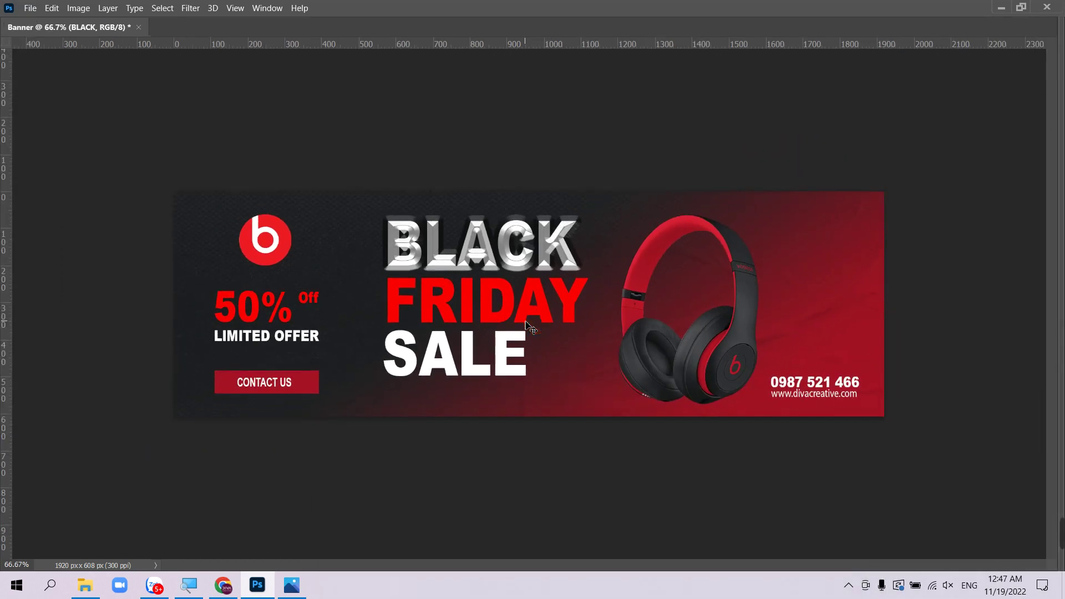
left_click(501, 360)
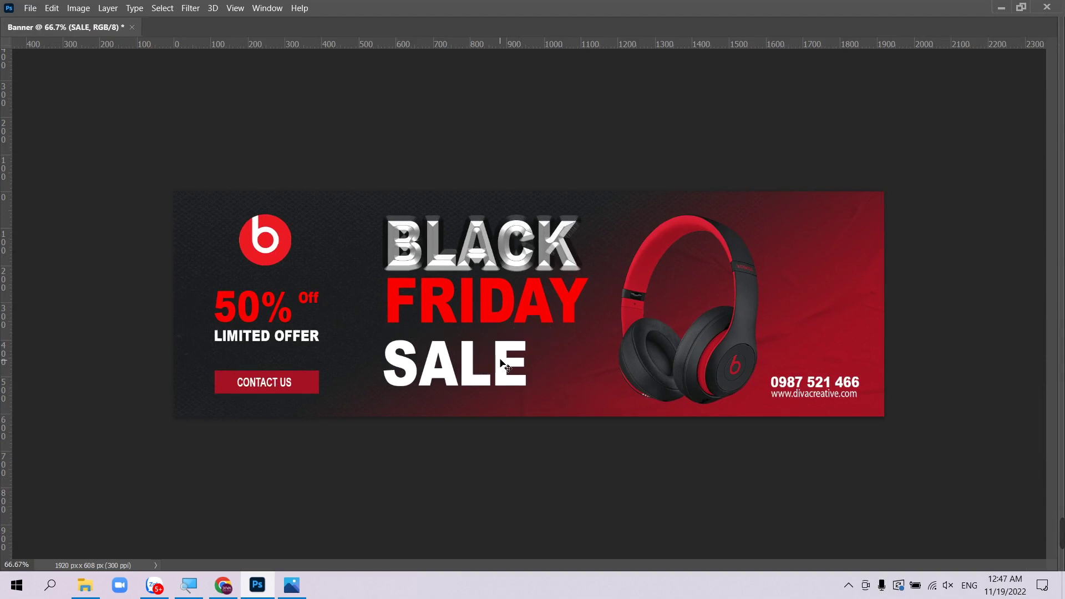
key("Tab")
left_click(530, 310)
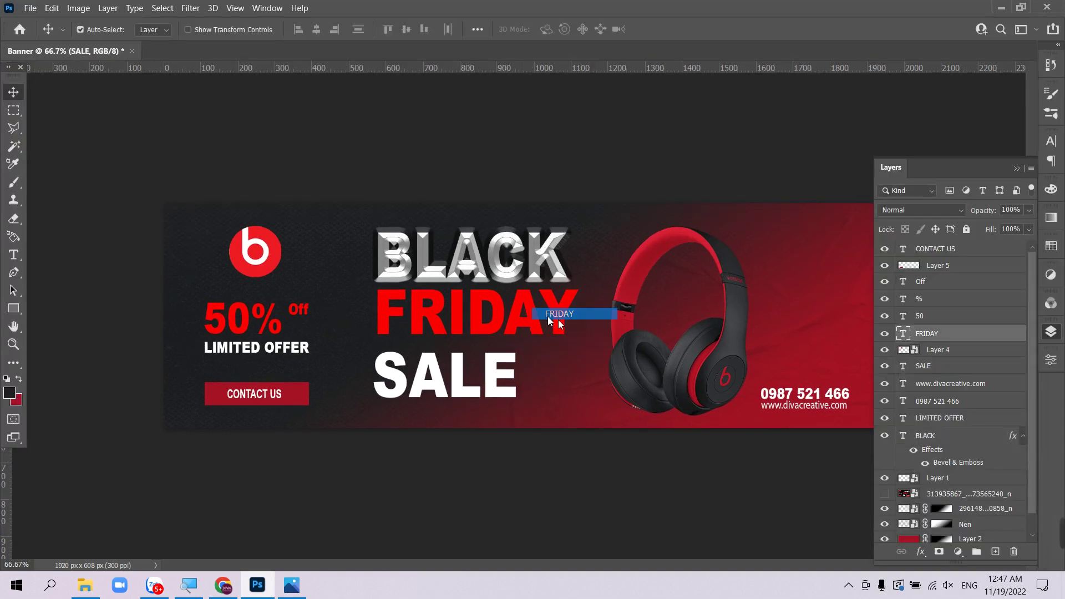
right_click(961, 436)
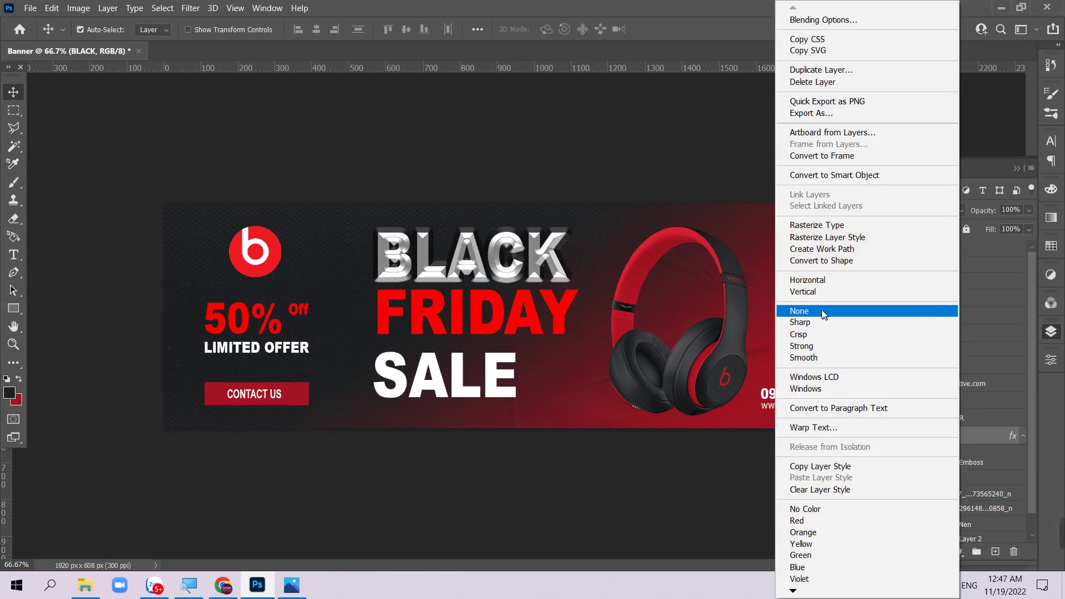
left_click(822, 466)
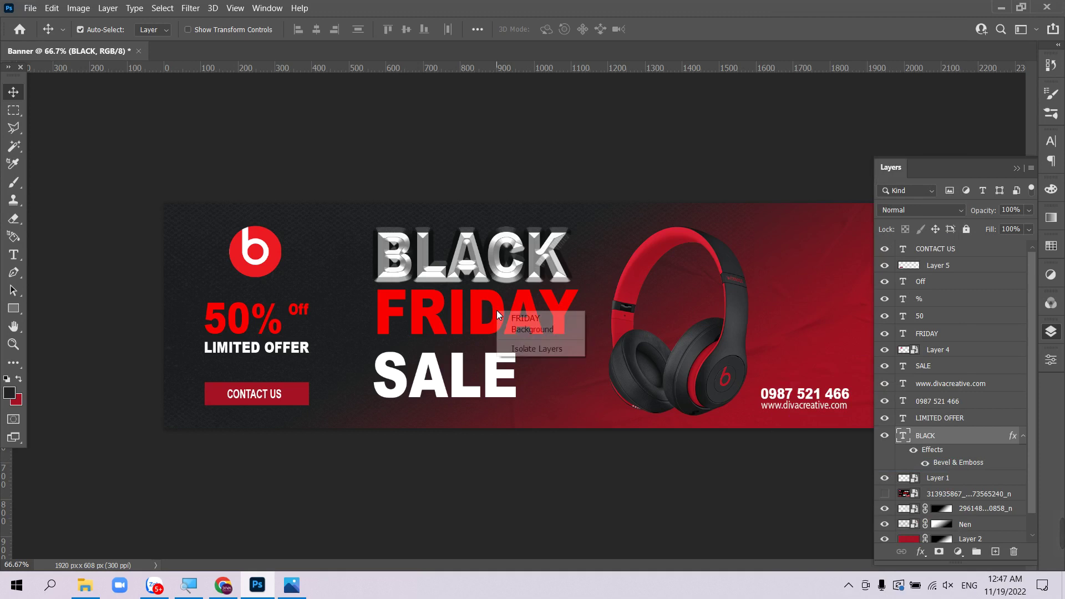
left_click(508, 321)
right_click(943, 336)
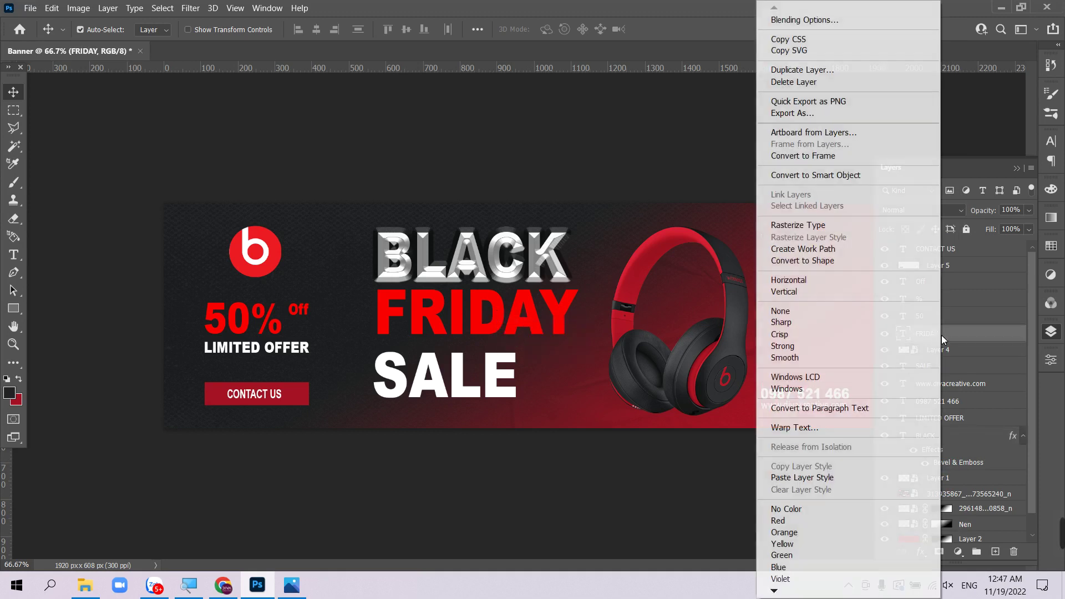
left_click(823, 478)
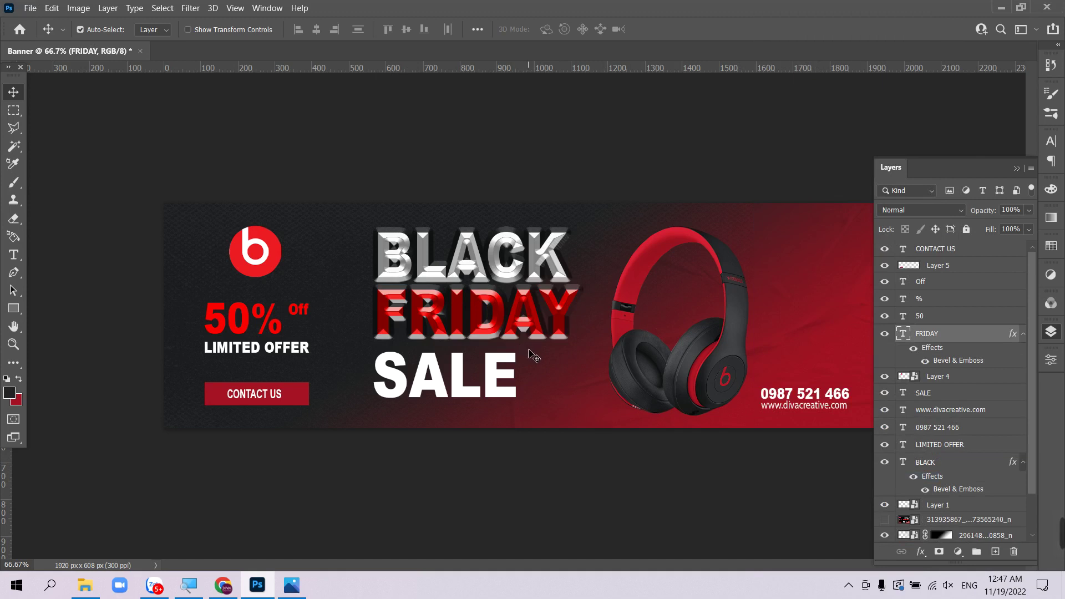
key("ctrl+z")
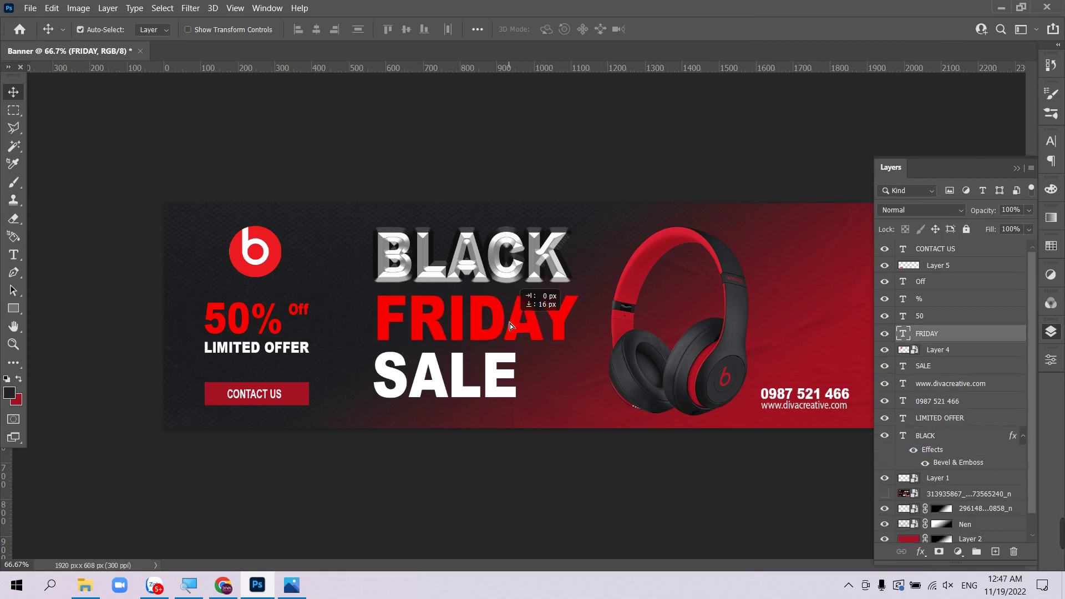
- Add a drop shadow to FRIDAY using the dark navy colour #020217
left_click(921, 552)
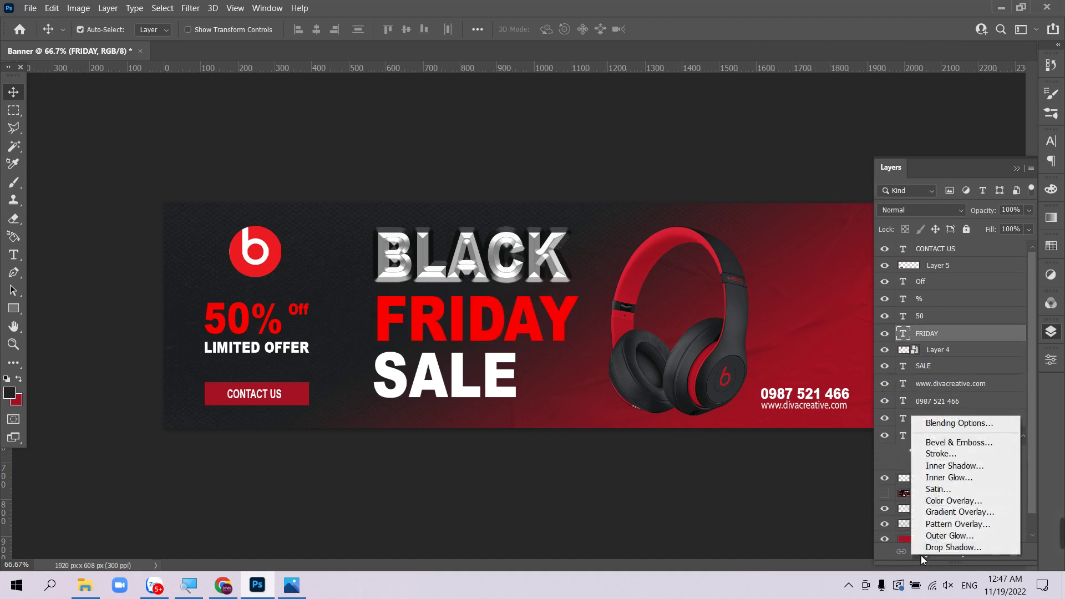
left_click(946, 547)
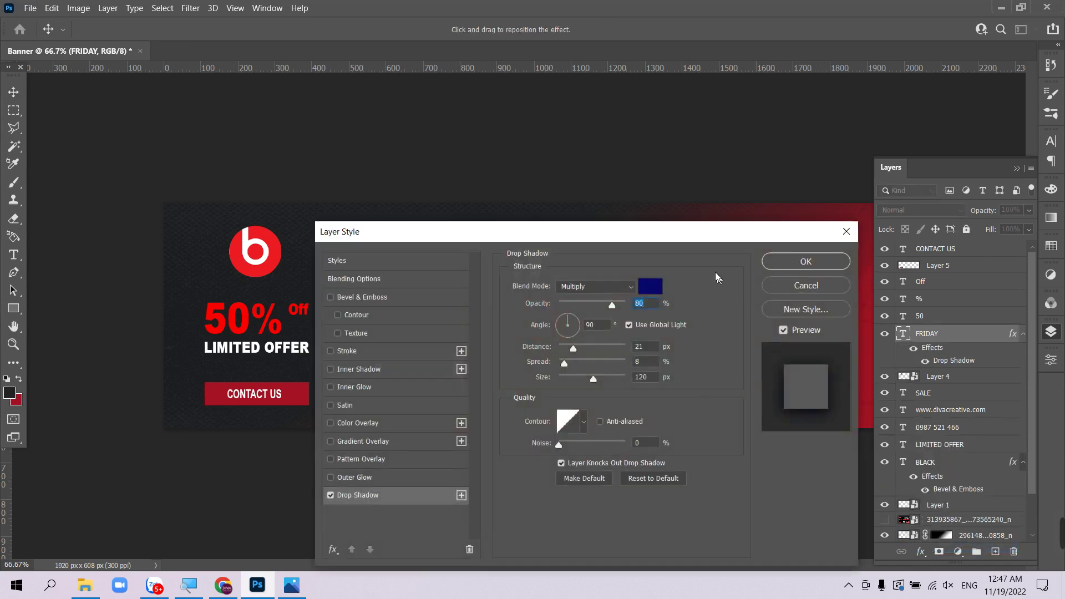
left_click_drag(692, 235, 978, 225)
left_click(937, 278)
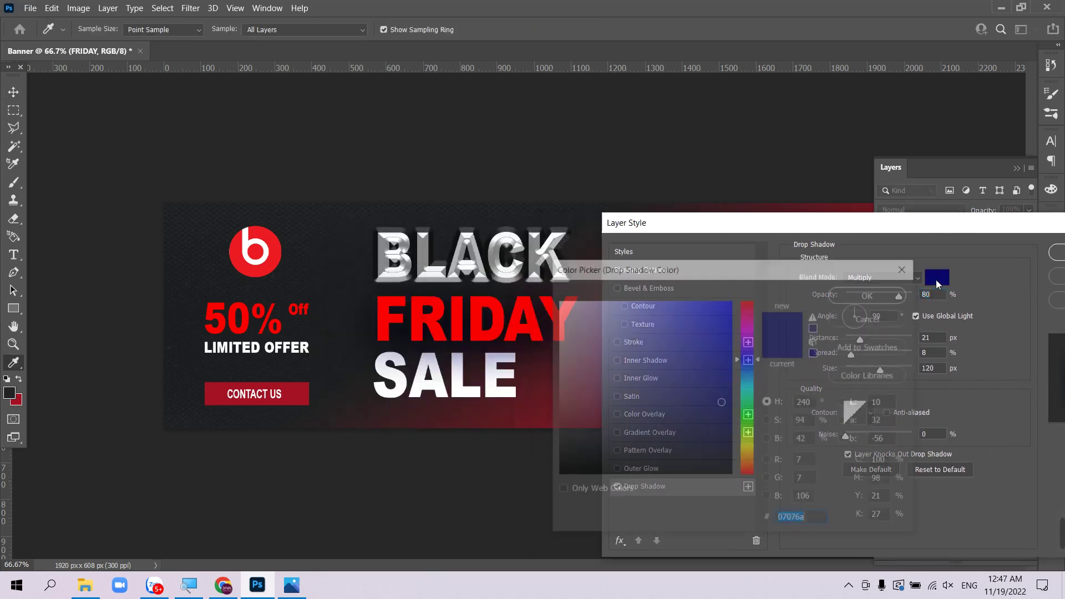
left_click(719, 462)
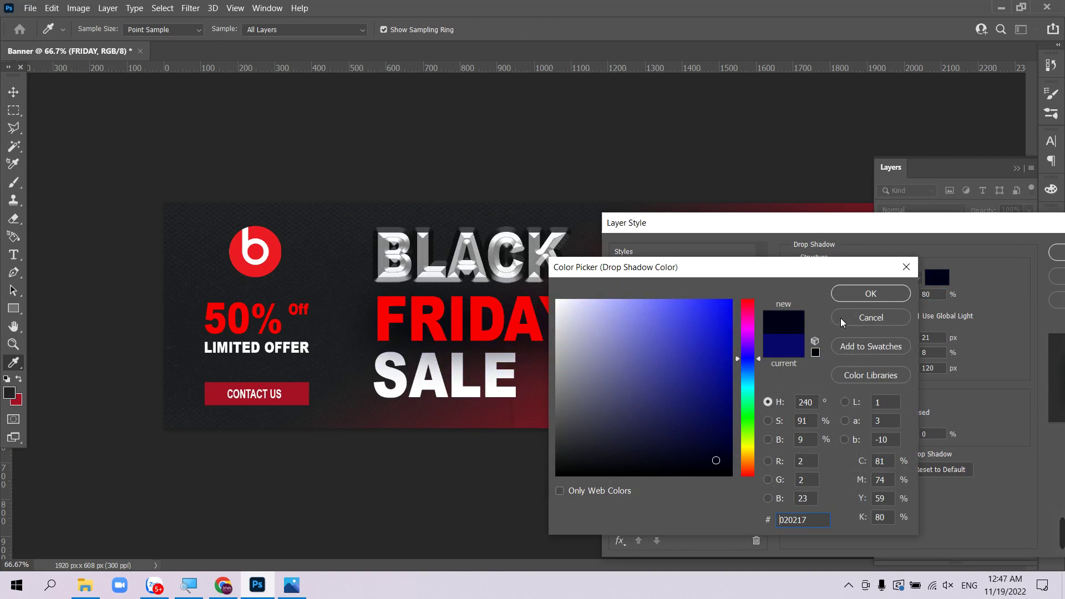
left_click(874, 292)
left_click(1057, 251)
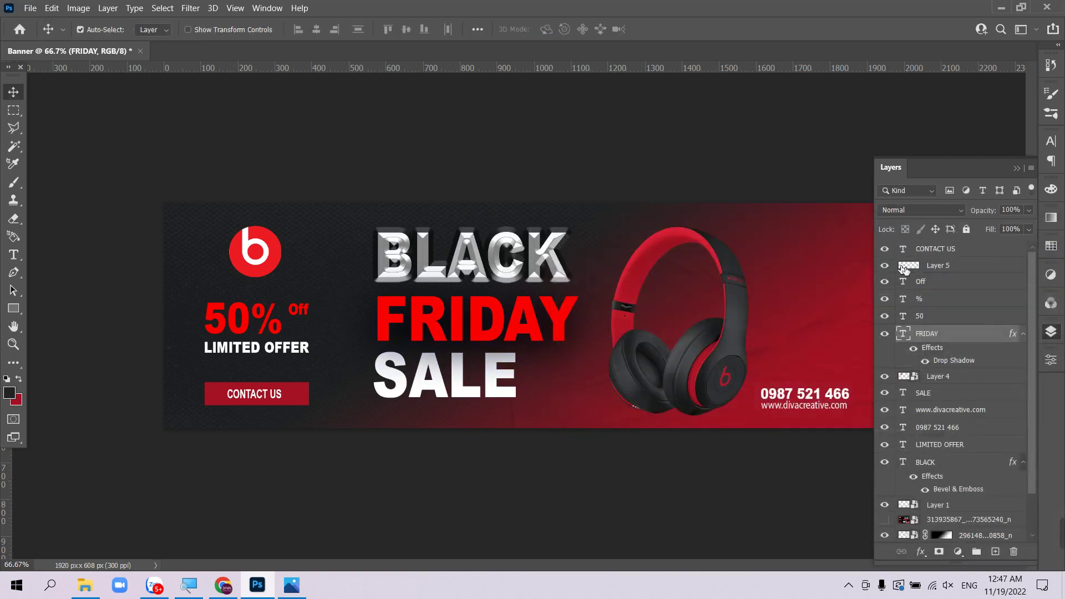
key("Tab")
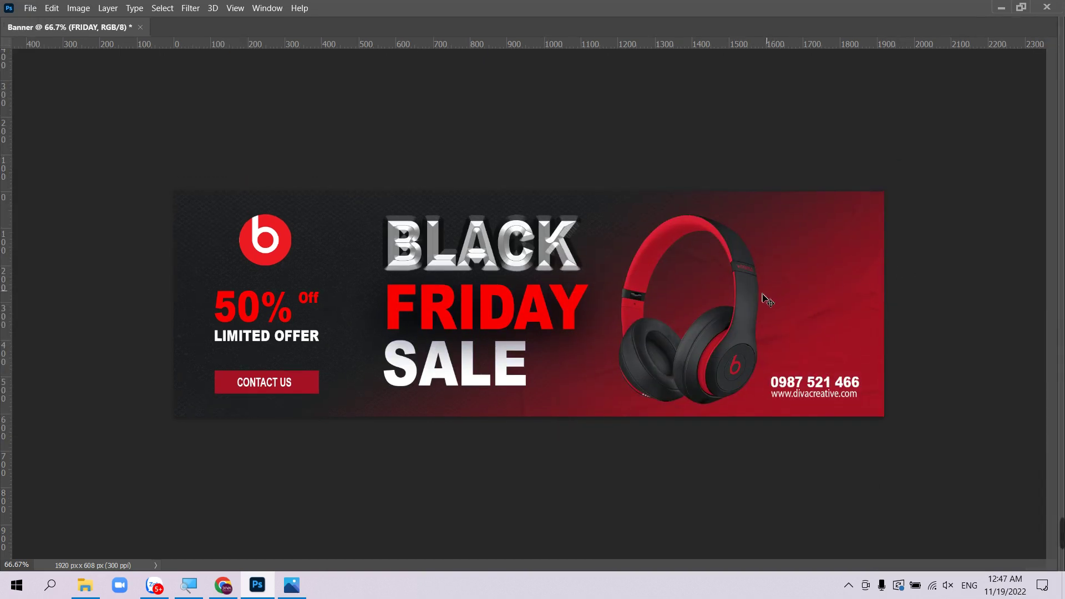
- Rotate the headphones (Layer 1) about 24° and shift them right, then move BLACK right
right_click(744, 304)
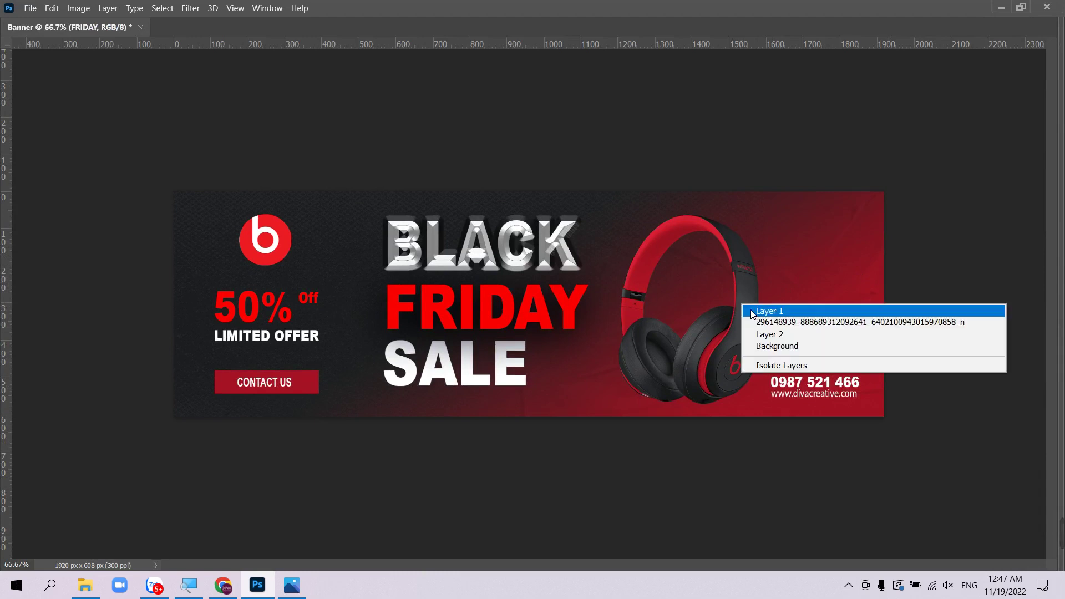
left_click(750, 310)
key("ctrl+t")
left_click_drag(786, 269, 833, 309)
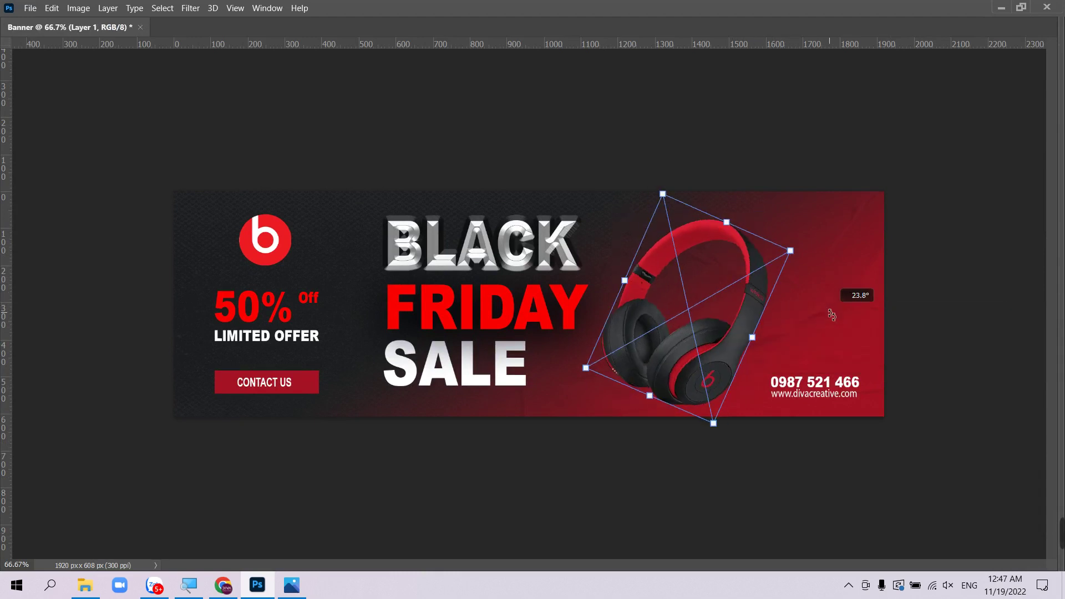
left_click_drag(730, 344, 757, 353)
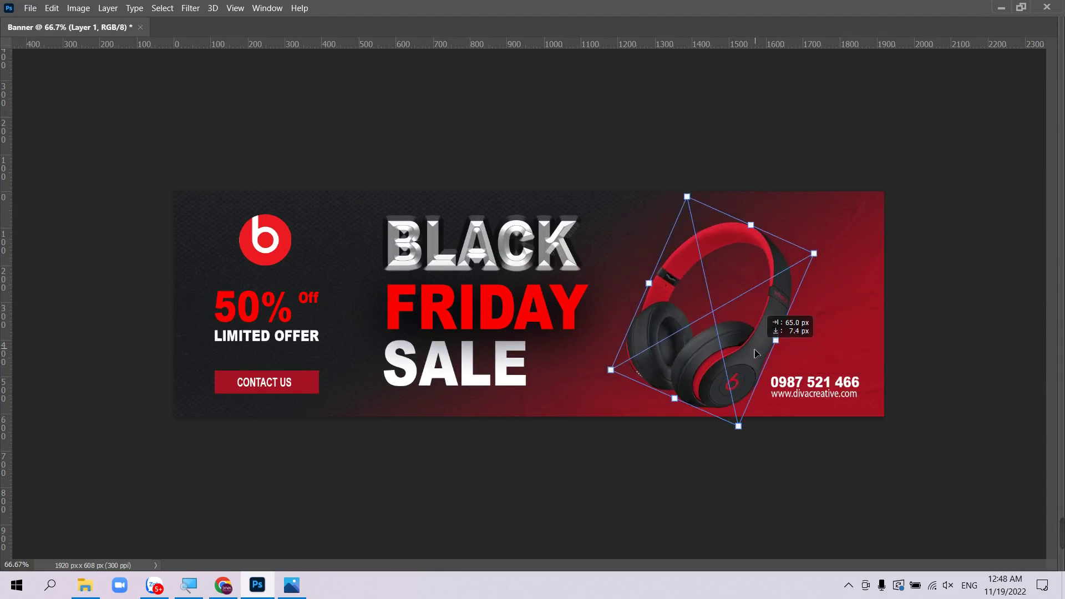
key("Return")
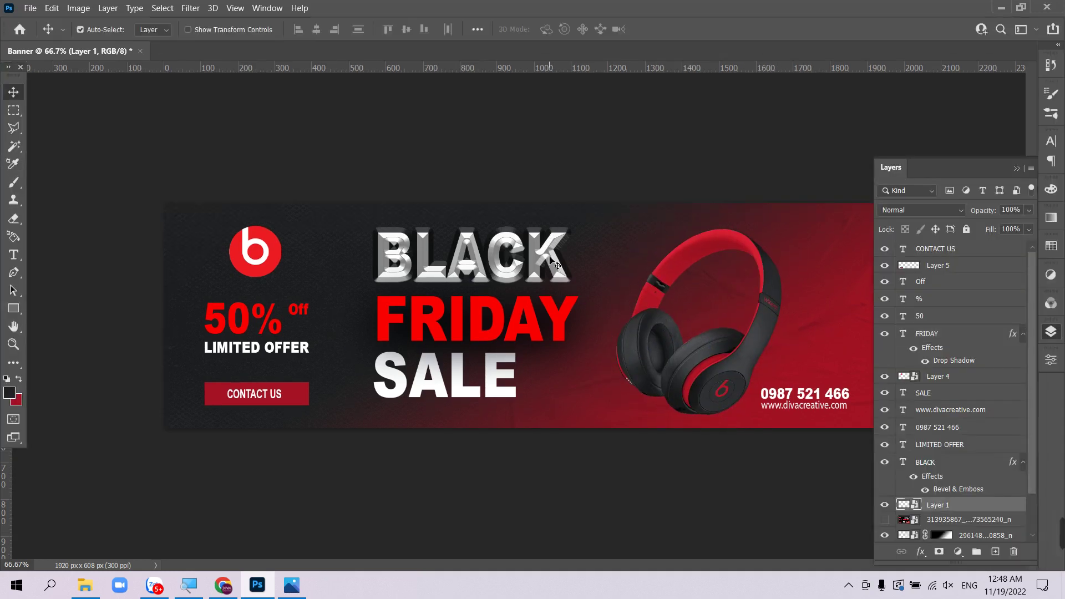
left_click_drag(548, 257, 563, 259)
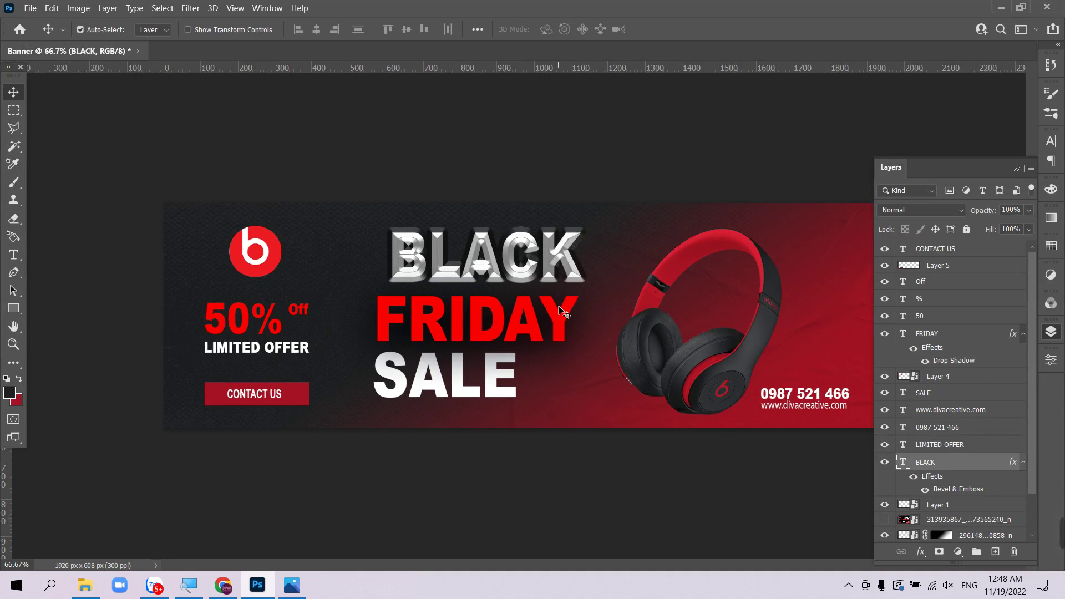
- Move BLACK slightly left and FRIDAY right and up for a staggered headline
left_click_drag(569, 313, 583, 311)
left_click_drag(583, 256, 569, 256)
left_click_drag(544, 316, 566, 308)
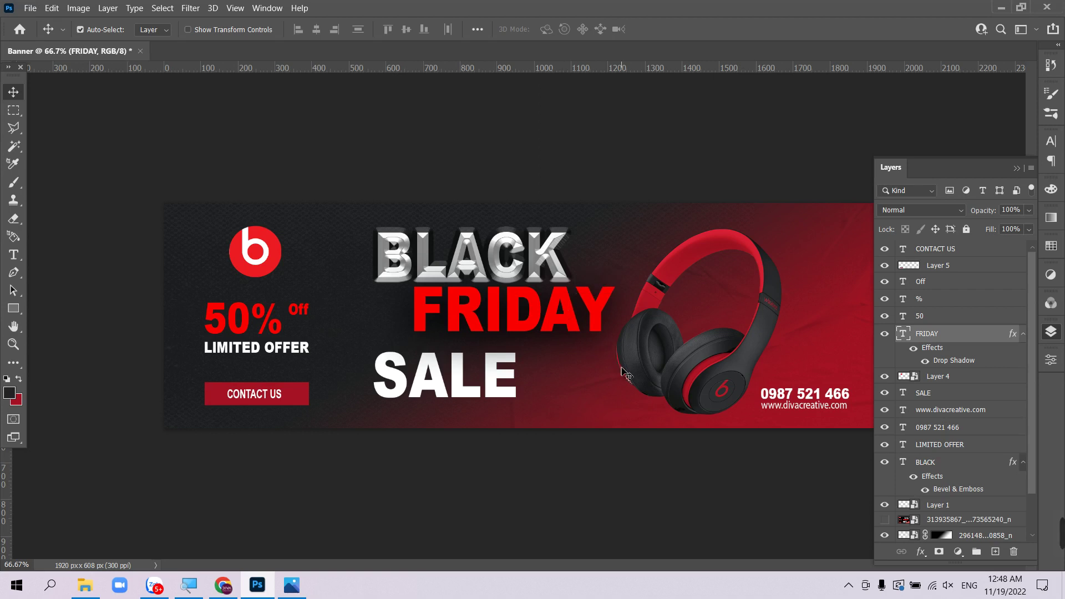
key("Tab")
key("Tab")
key("Tab")
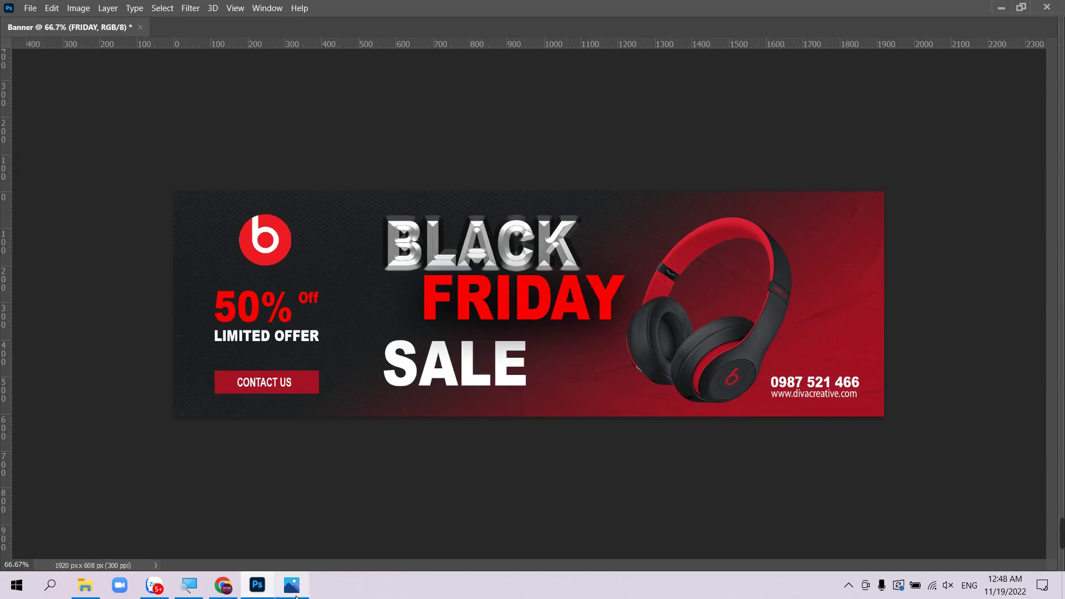
left_click(294, 587)
left_click(85, 585)
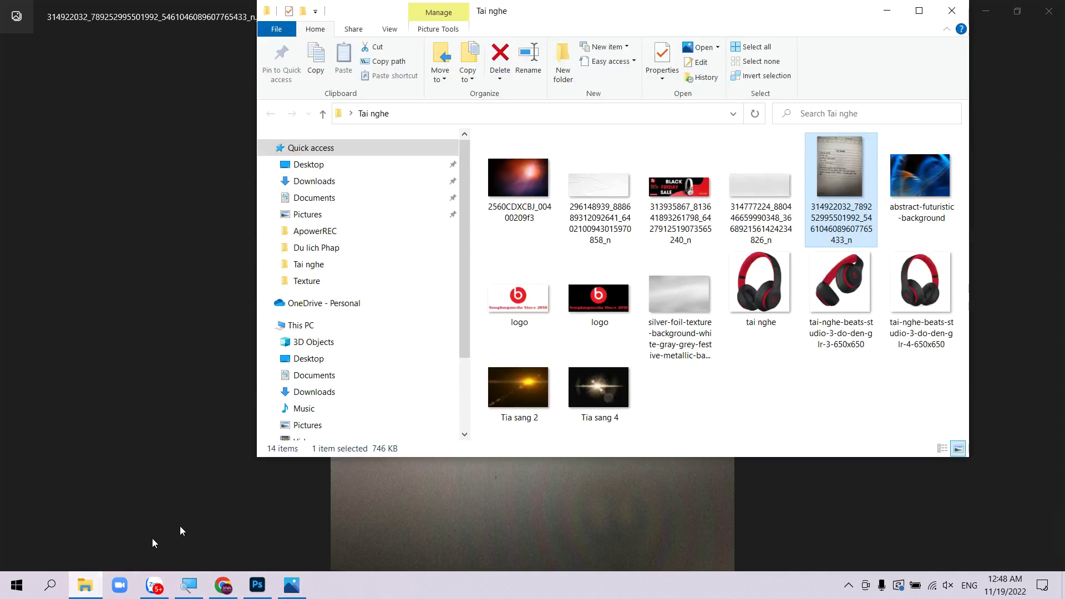
key("Left")
key("Left")
key("Return")
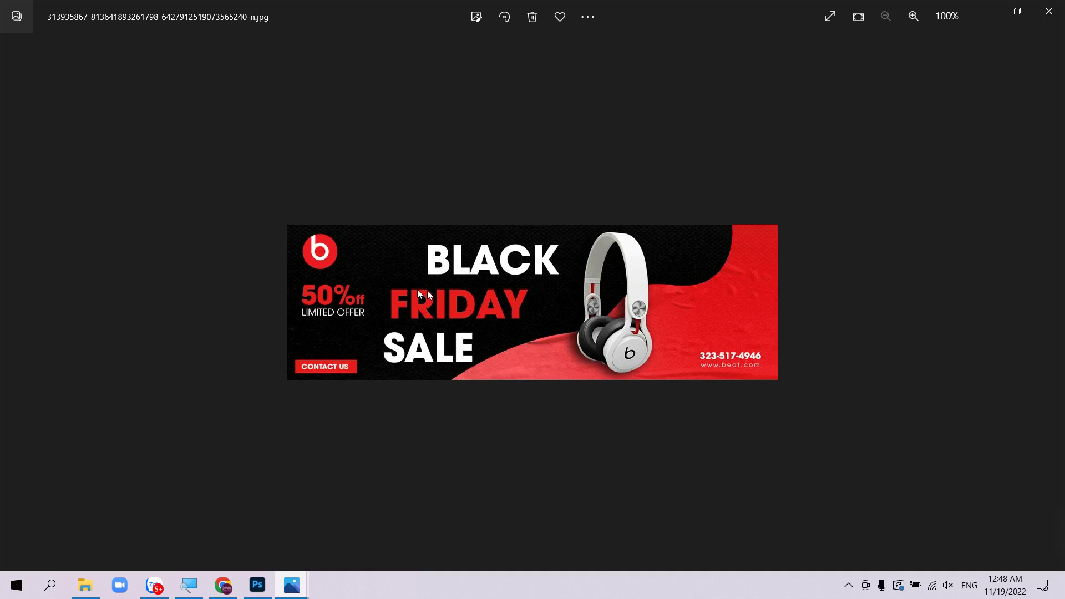
left_click(258, 585)
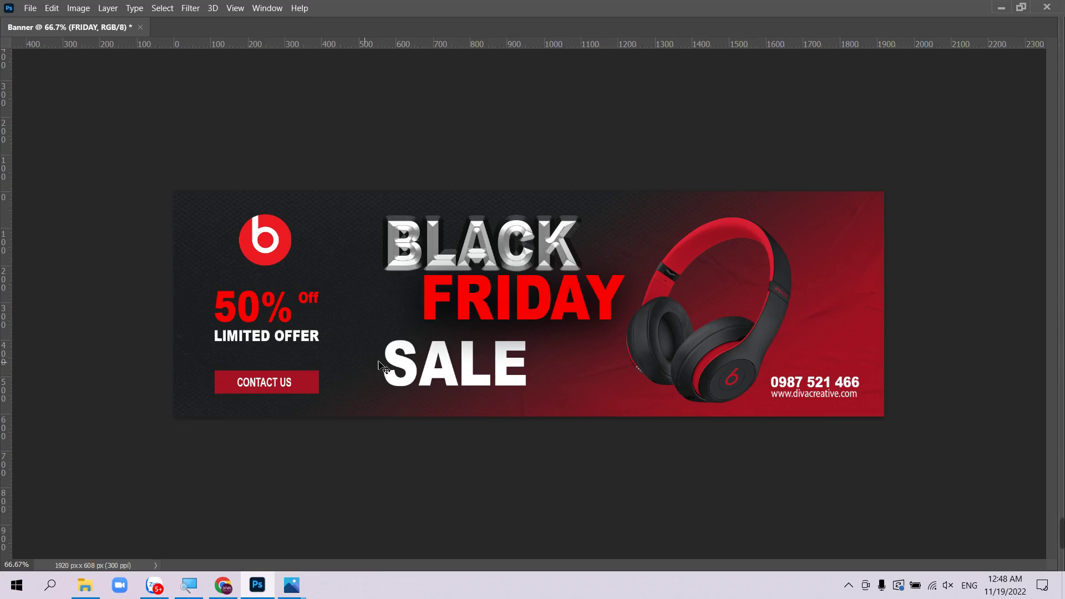
- Nudge the Beats logo left and place the Tia sang 4 flare with its glint under BLACK
left_click_drag(270, 254, 265, 259)
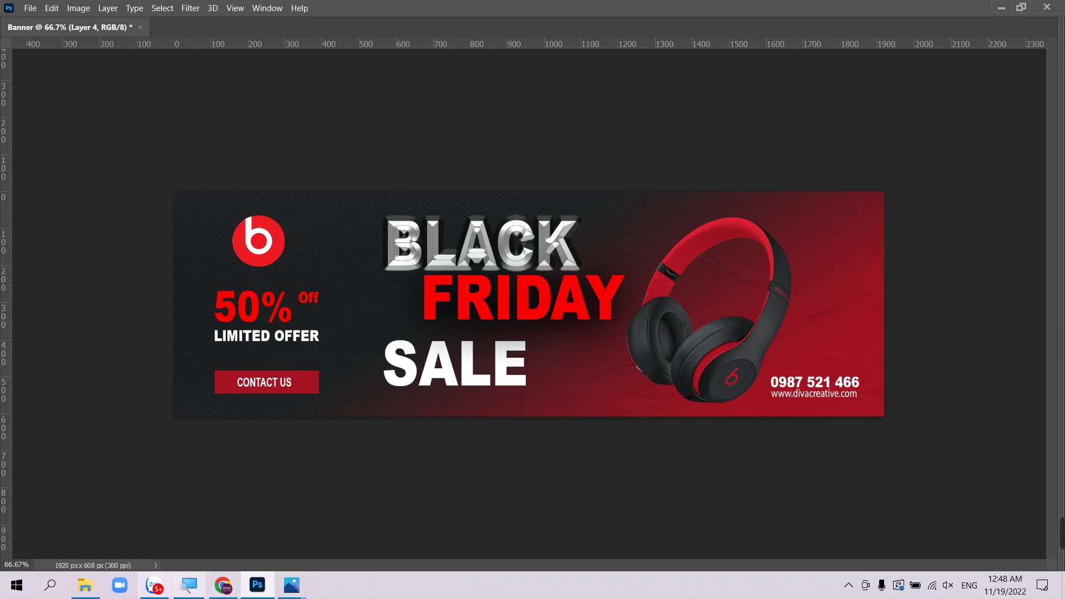
left_click(86, 586)
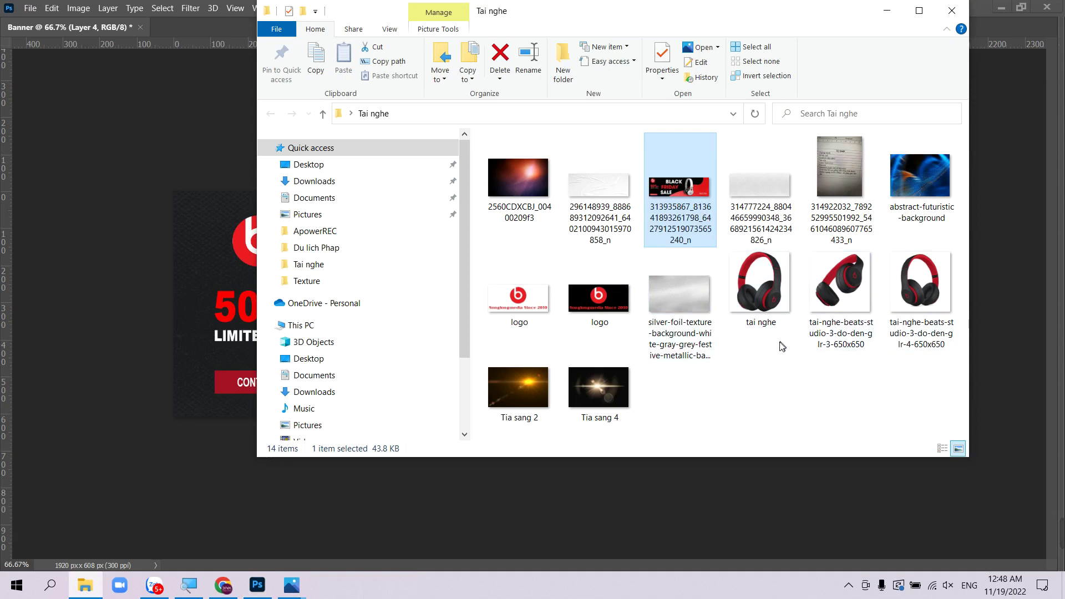
left_click(594, 398)
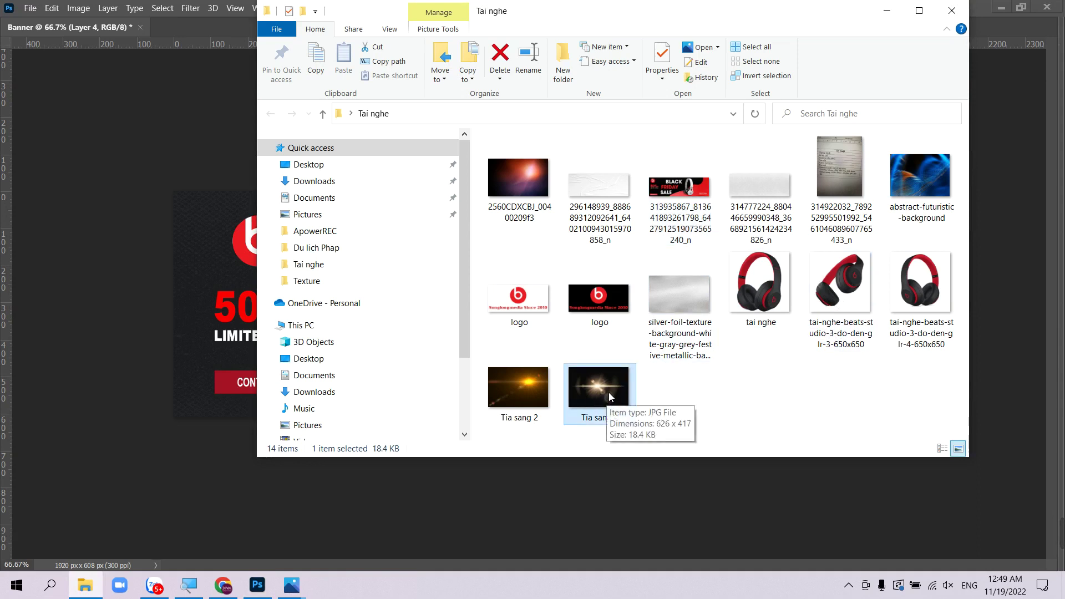
left_click_drag(609, 398, 222, 323)
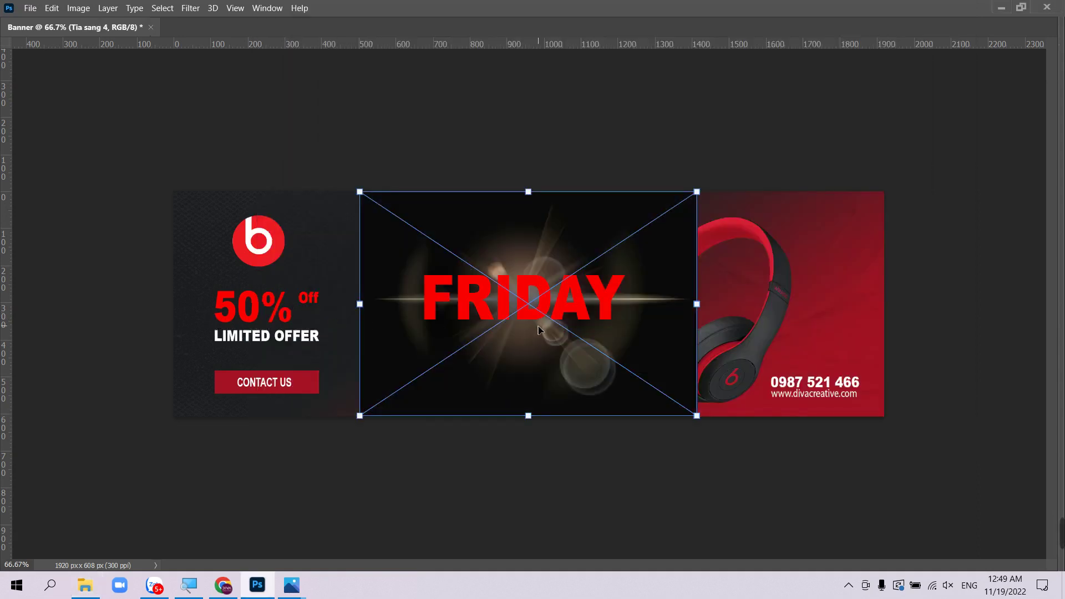
left_click_drag(538, 330, 542, 284)
key("Return")
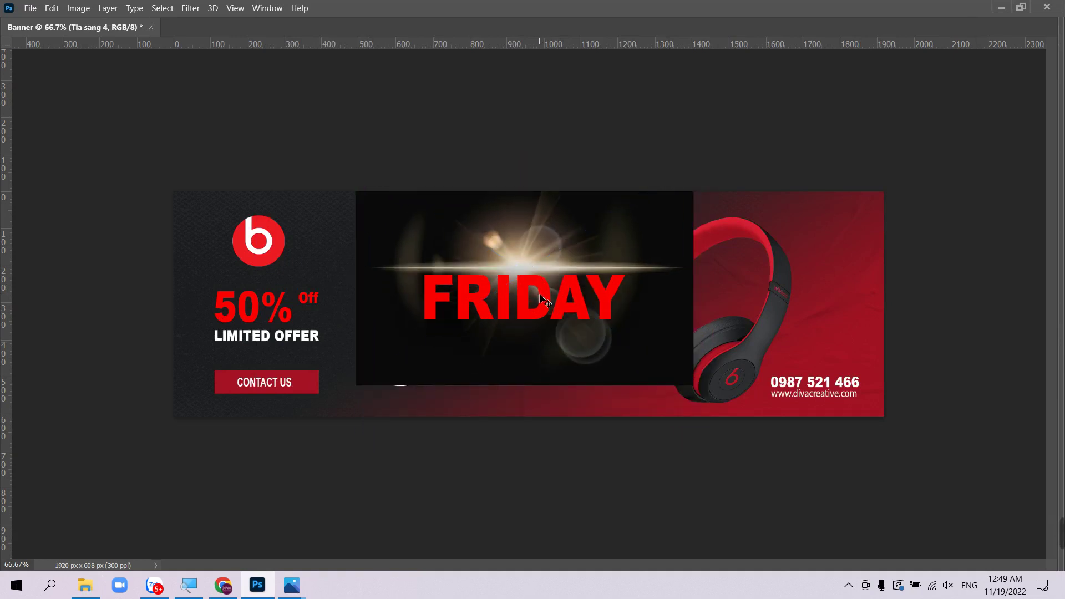
- Delete the Tia sang 4 flare layer and return to the Tai nghe image folder
key("Tab")
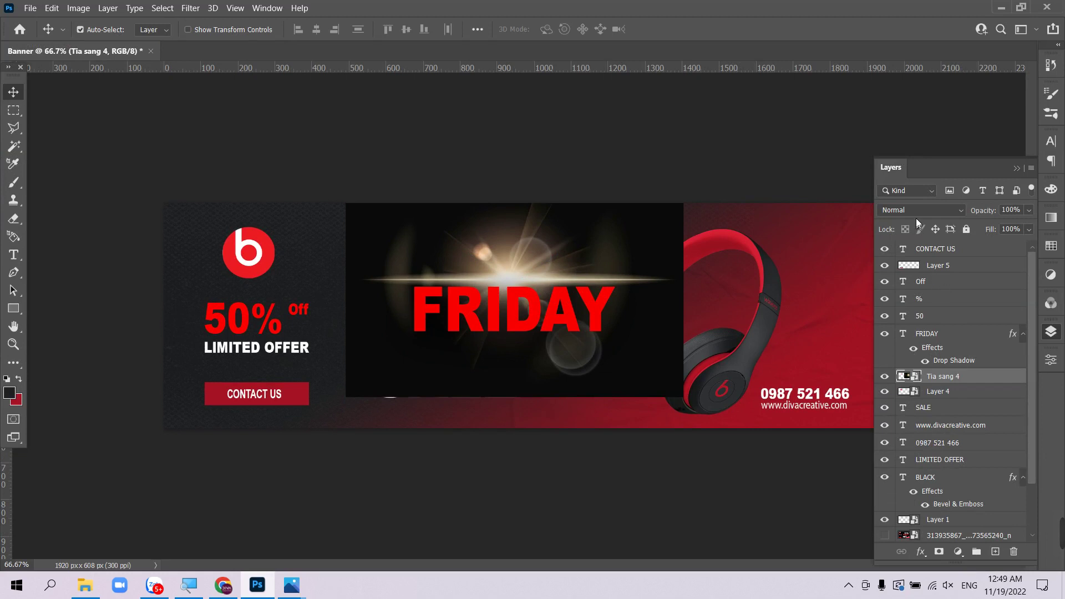
left_click(919, 211)
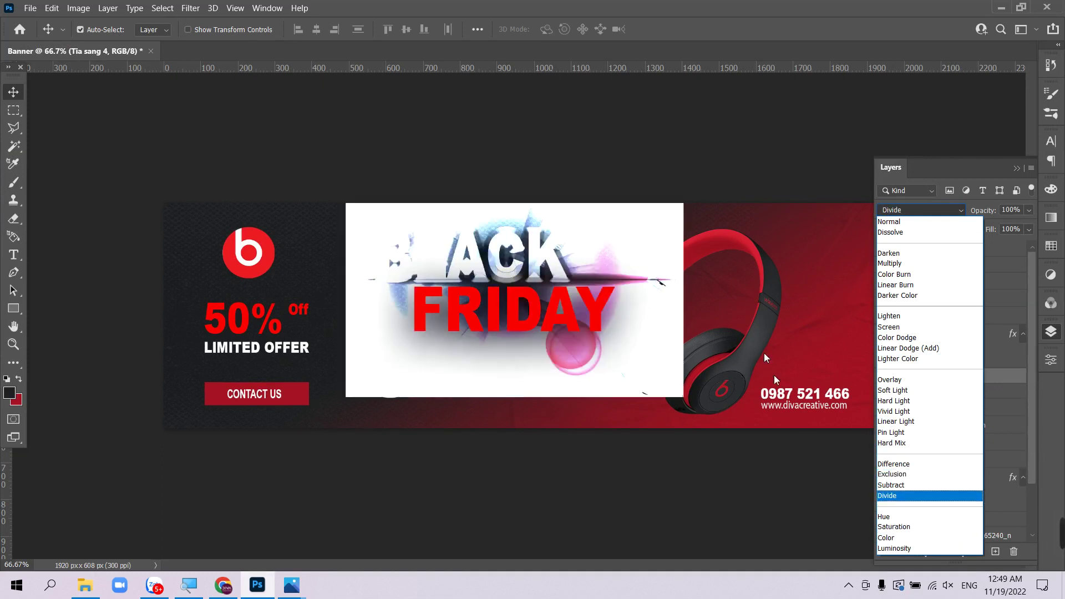
left_click(734, 179)
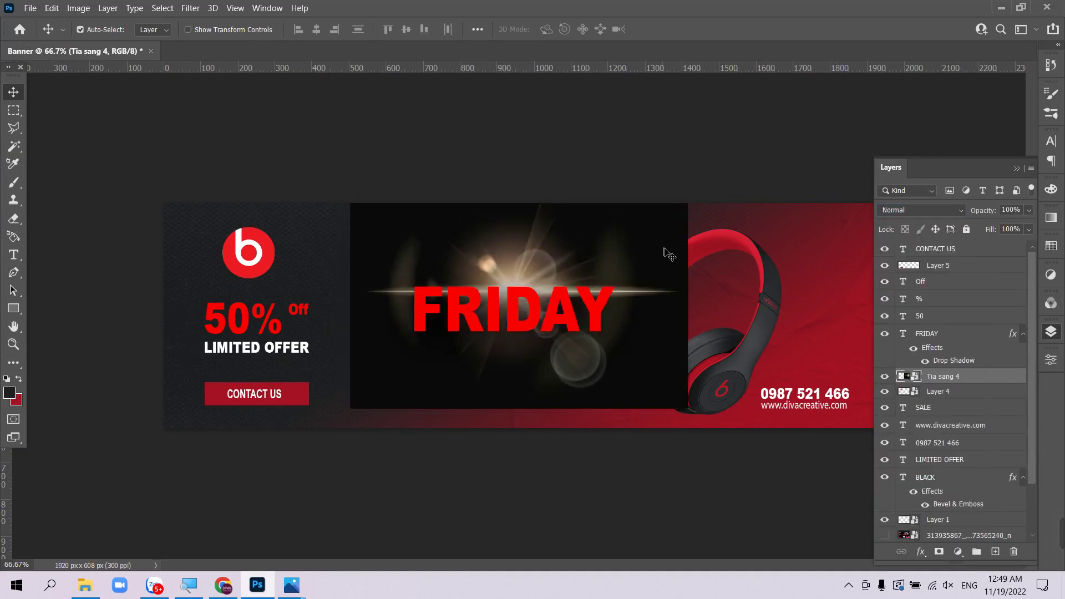
key("Delete")
left_click(85, 585)
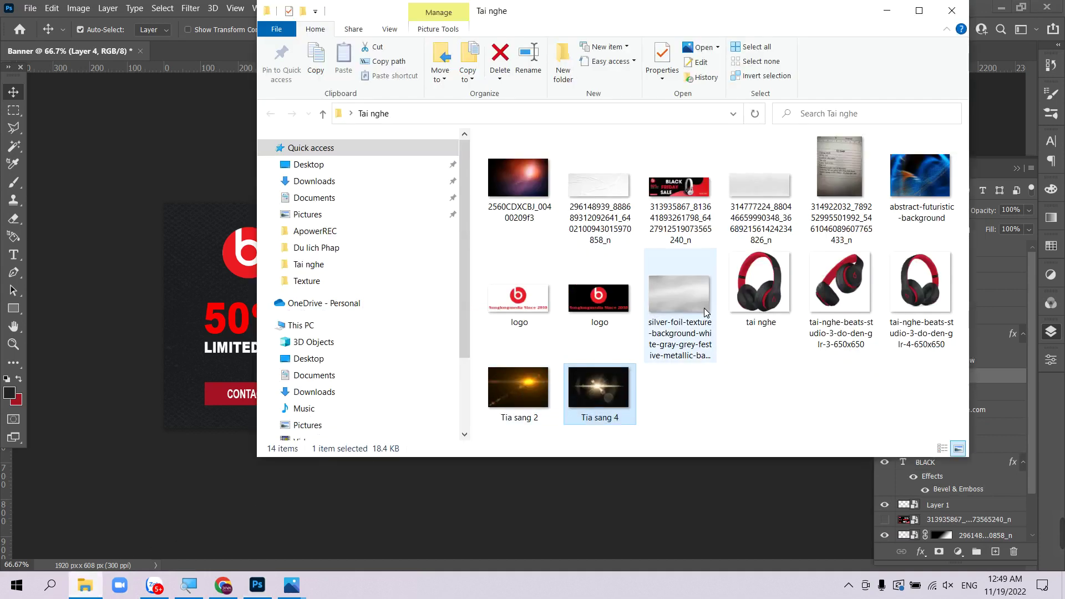
- Place the Tia sang 2 flare over FRIDAY and move its layer above Layer 5
left_click_drag(501, 408, 224, 343)
left_click_drag(568, 360, 559, 345)
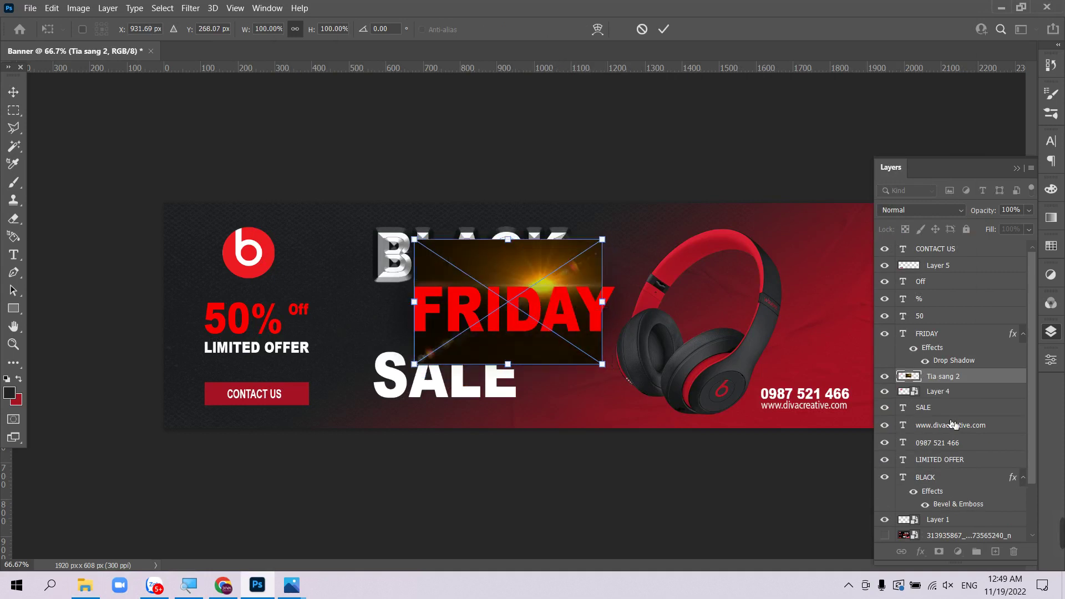
key("Return")
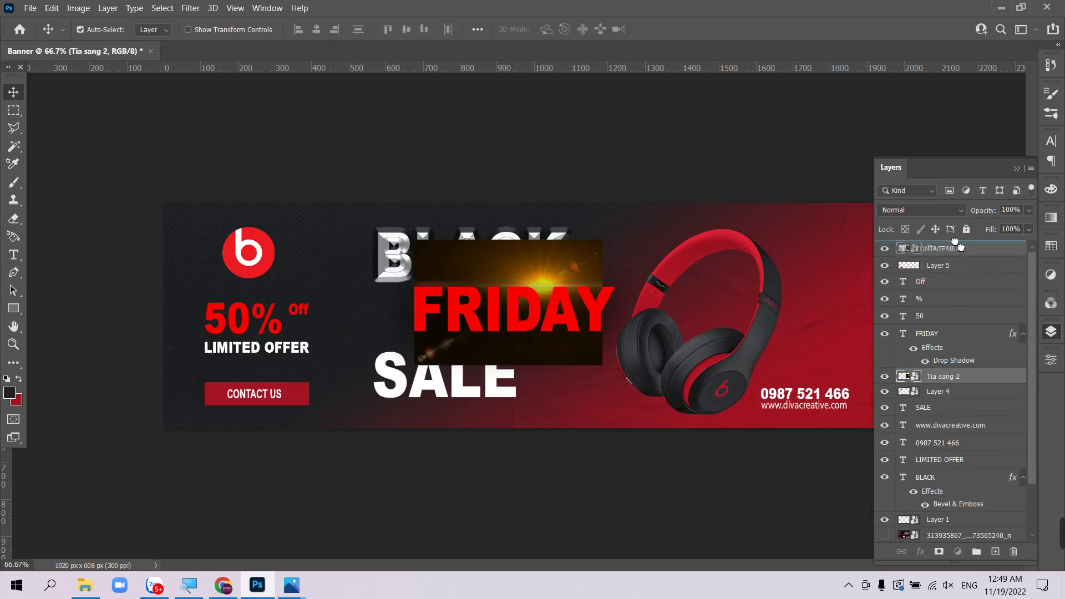
left_click_drag(951, 373, 954, 258)
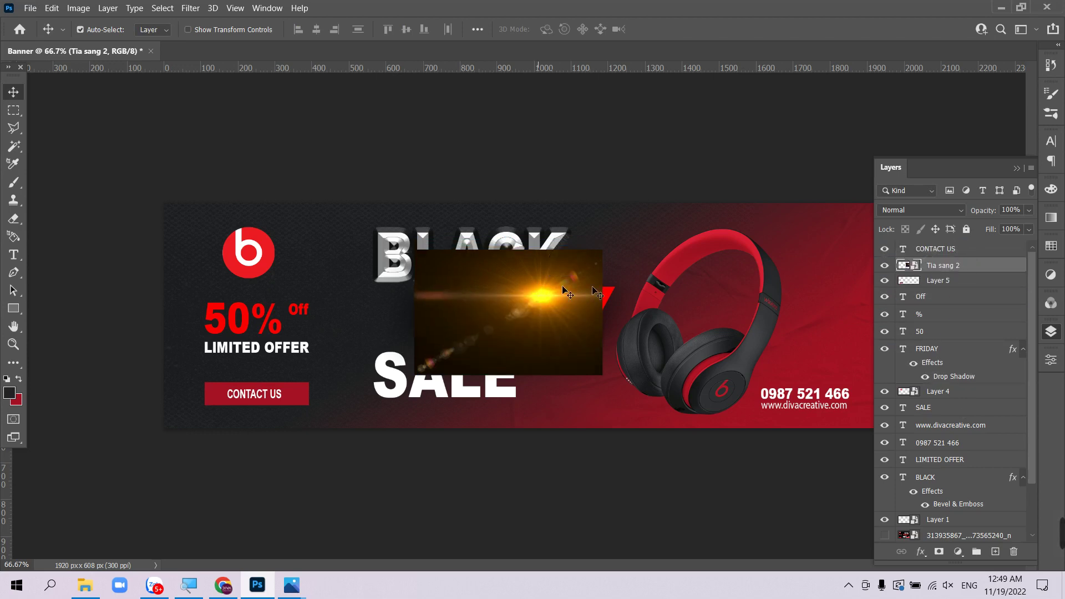
- Trial blend modes on the flare, return it to Normal, delete it, and reopen the Tai nghe folder
left_click(924, 210)
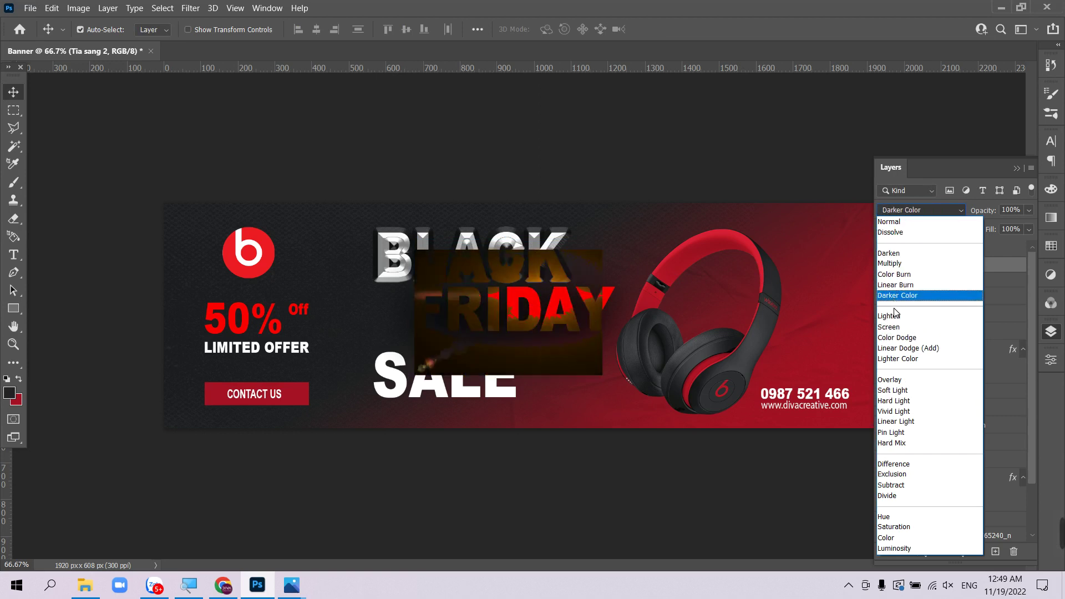
left_click(580, 378)
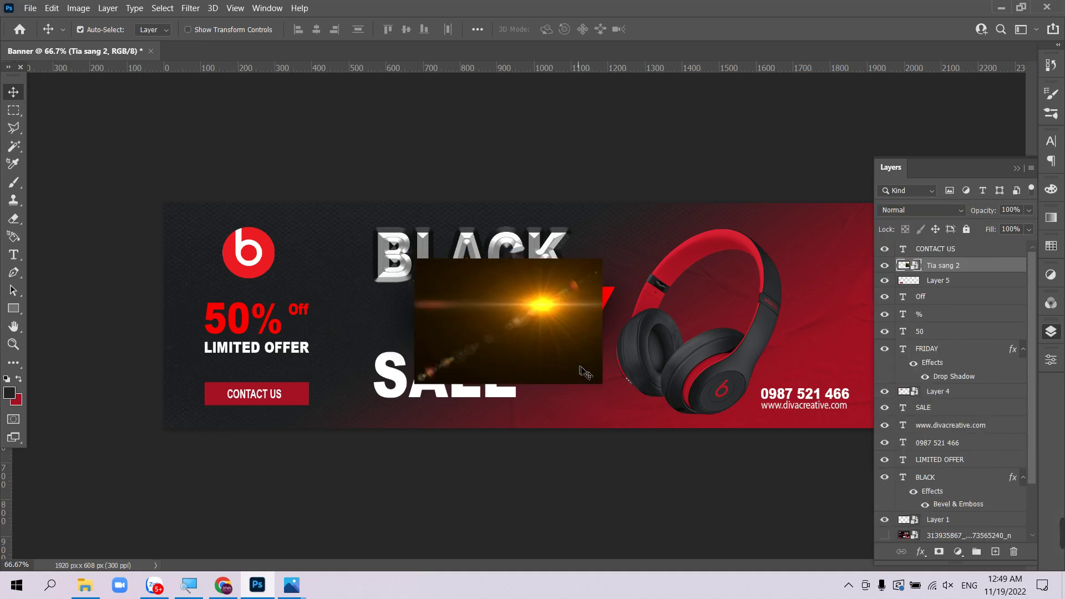
key("Delete")
left_click(85, 587)
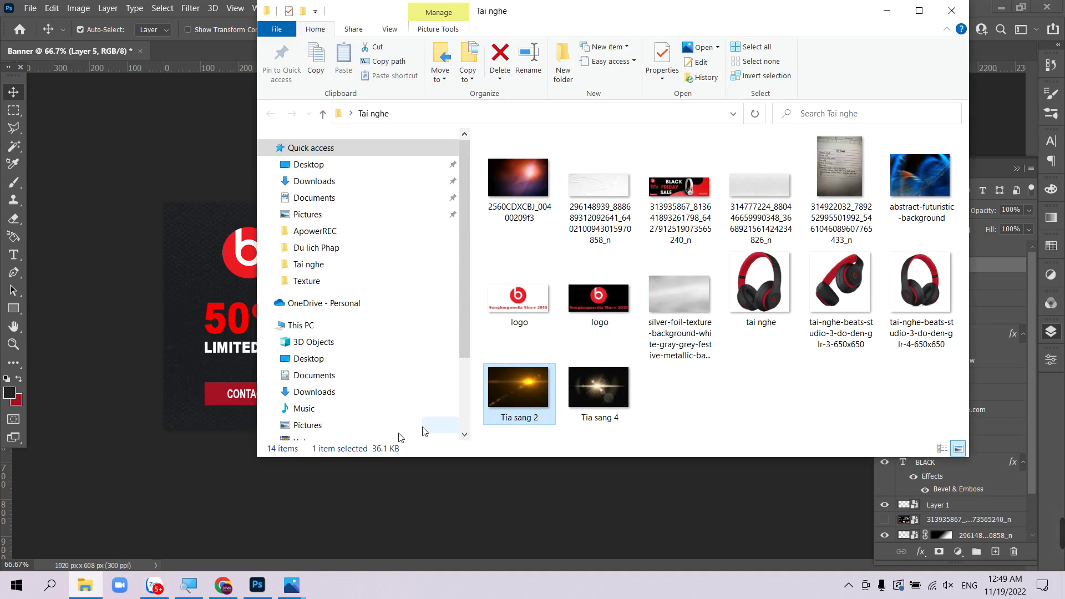
- Browse to Local Disk (D:) > DATA IMAGE > Texture in File Explorer
left_click(89, 586)
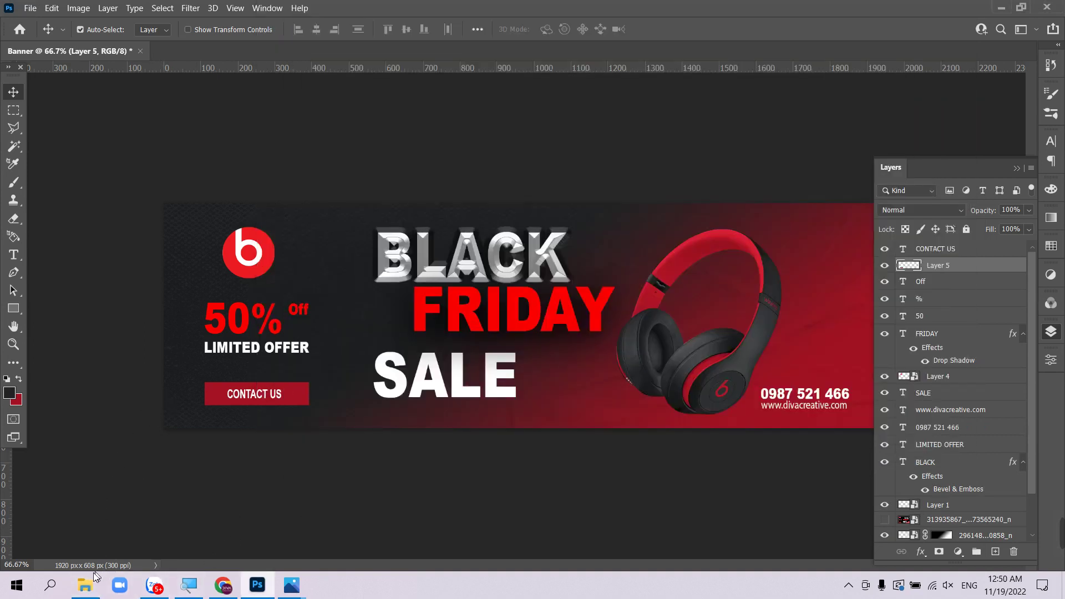
left_click(94, 576)
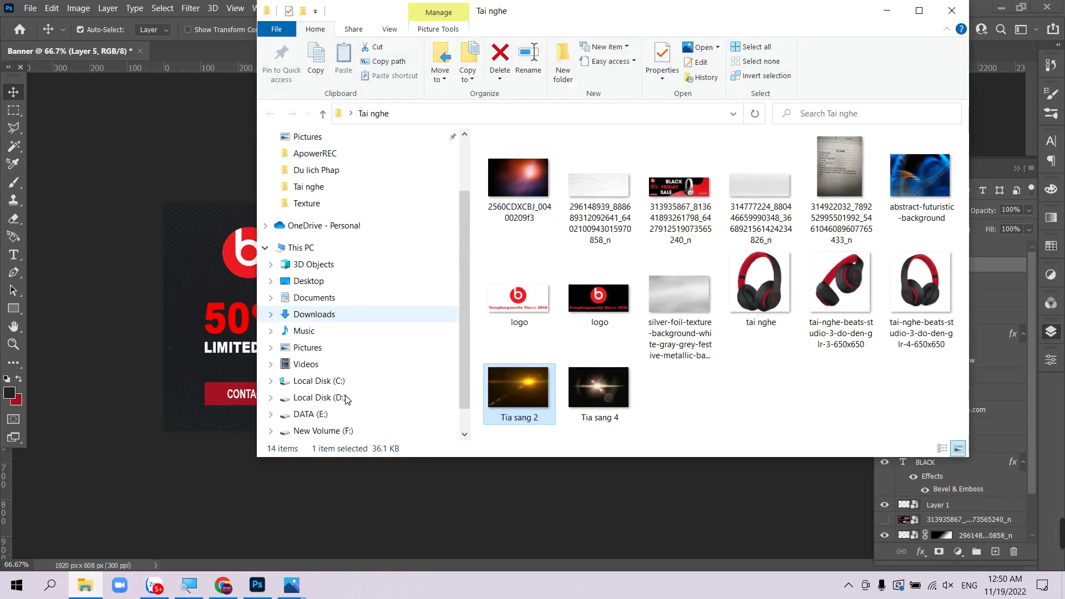
scroll(347, 399, "down", 1)
left_click(325, 364)
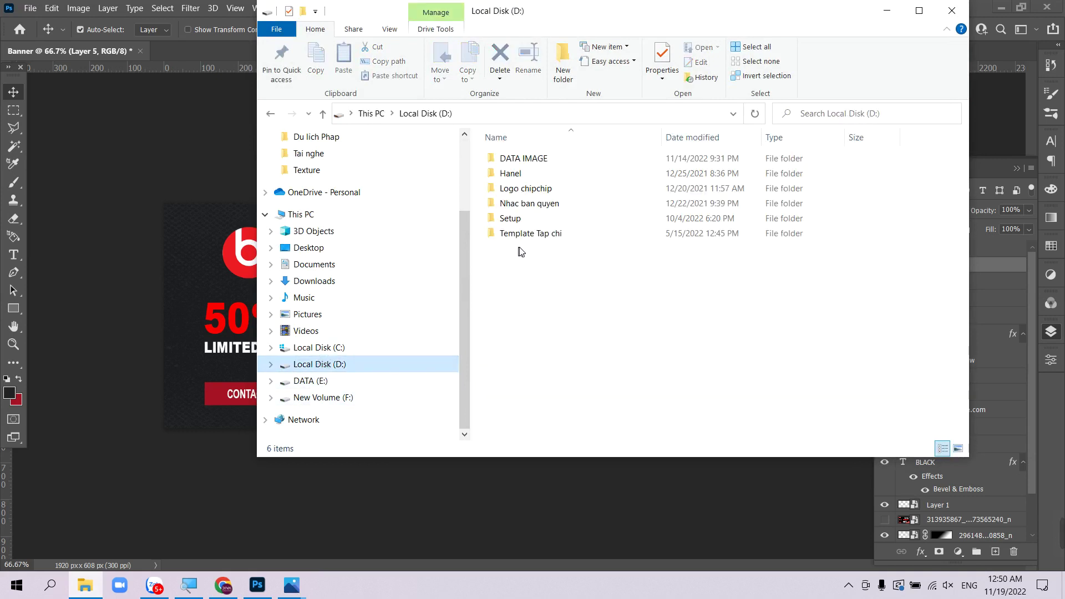
double_click(526, 159)
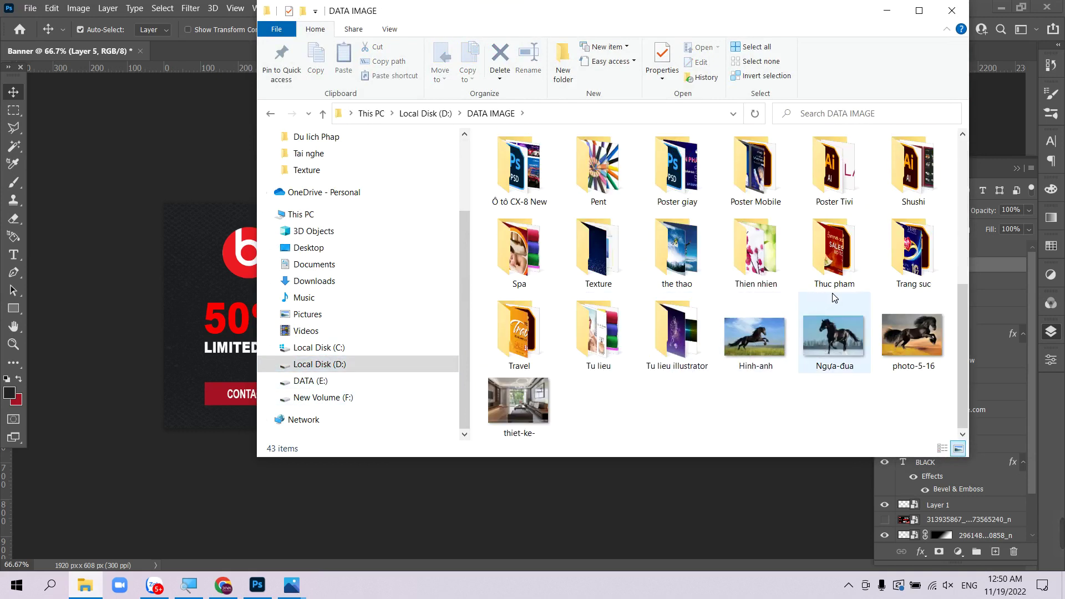
double_click(598, 250)
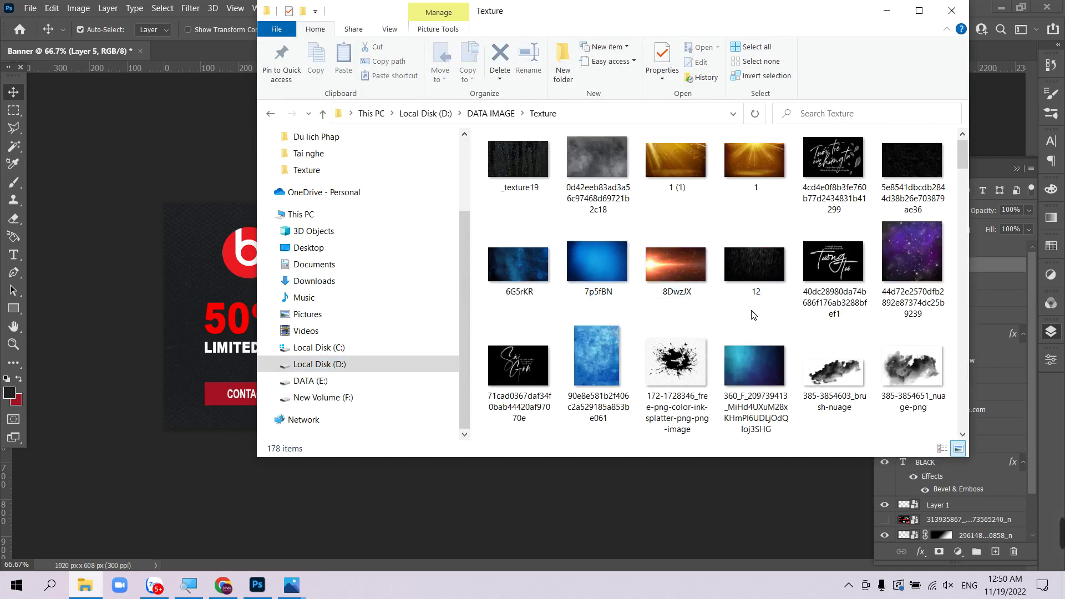
- Select the images (1) light-flare texture and drag it onto the banner
scroll(815, 318, "down", 15)
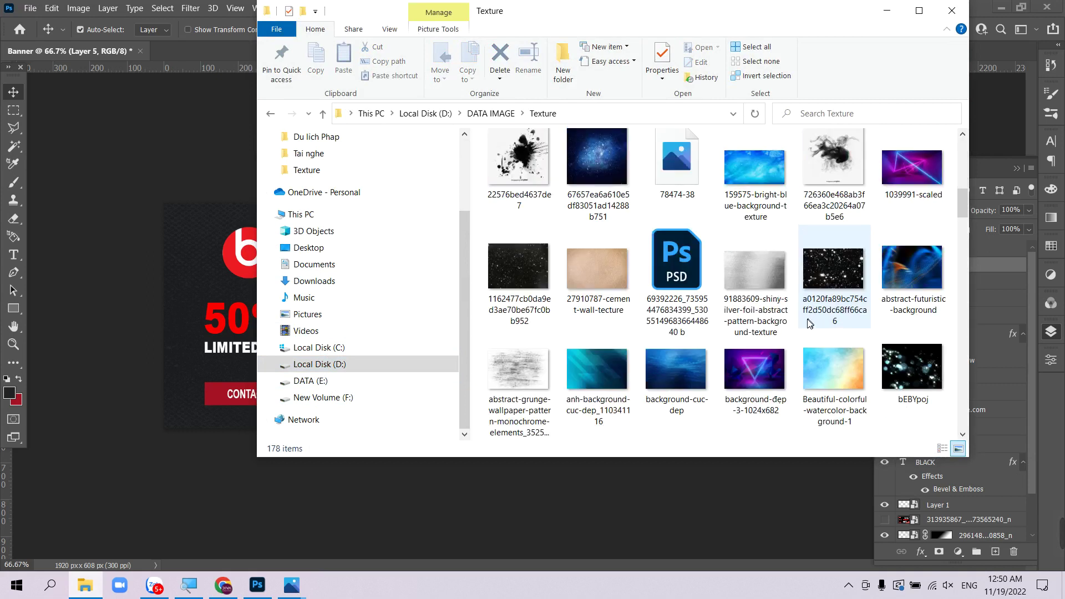
scroll(799, 325, "down", 8)
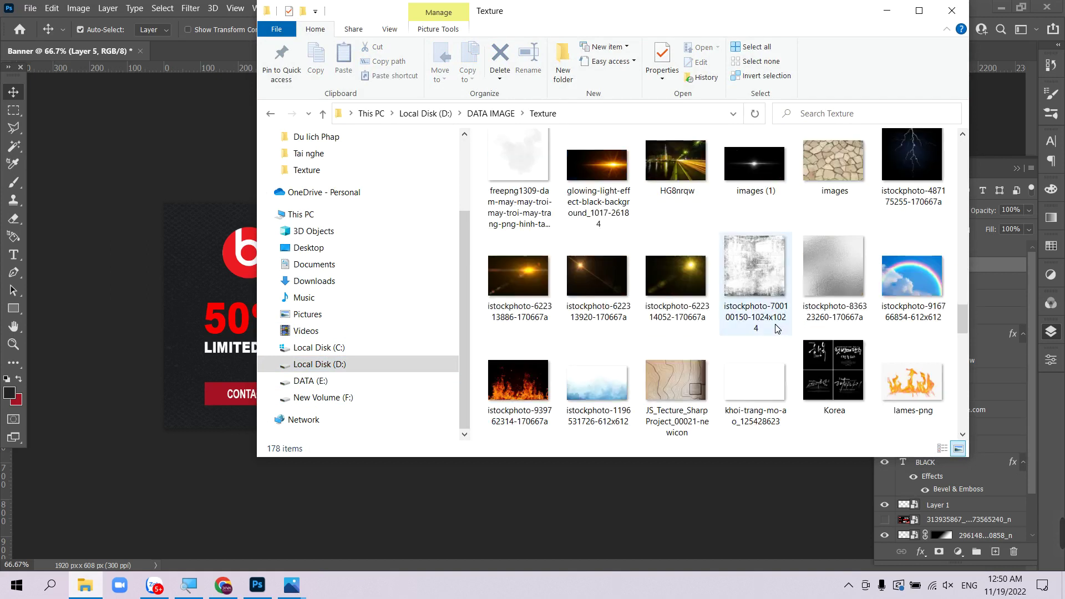
left_click(754, 164)
left_click(194, 301)
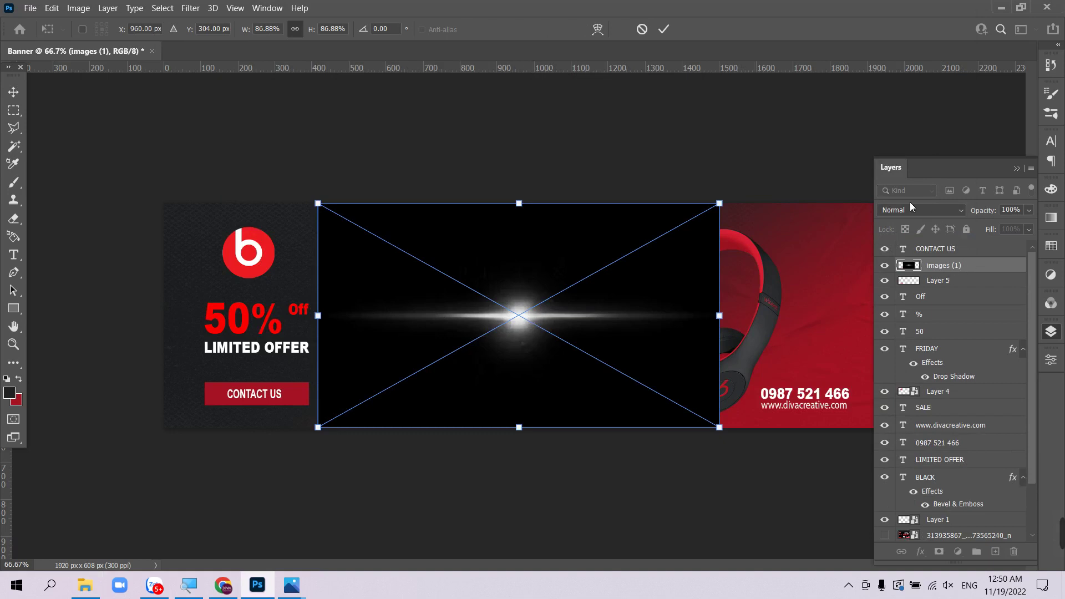
- Confirm the images (1) flare, set its blend mode to Screen, and move it between BLACK and FRIDAY
key("Return")
left_click(928, 212)
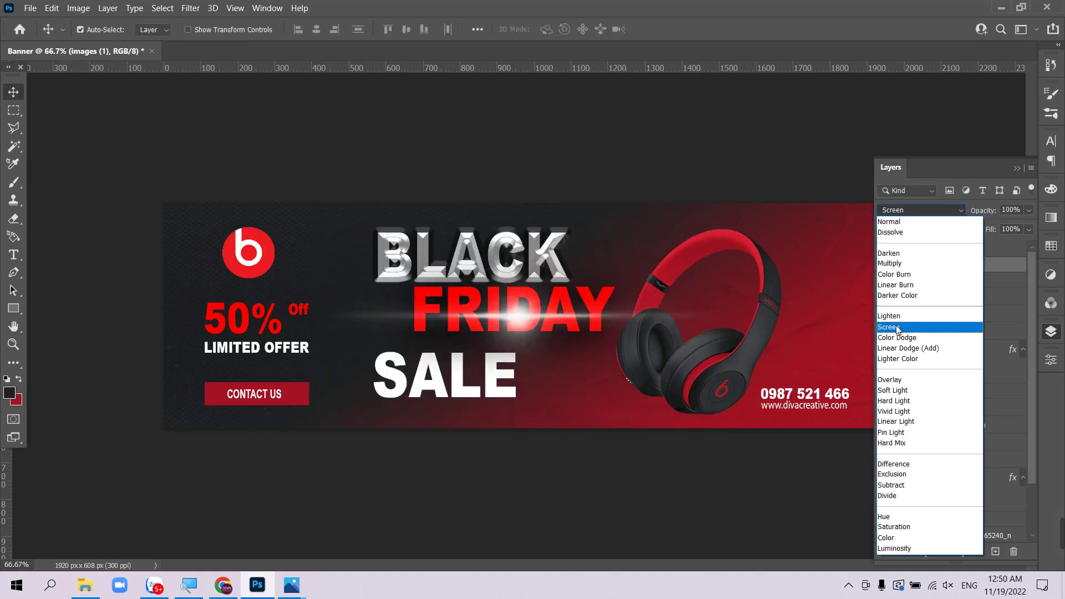
left_click(897, 329)
left_click_drag(533, 319, 514, 280)
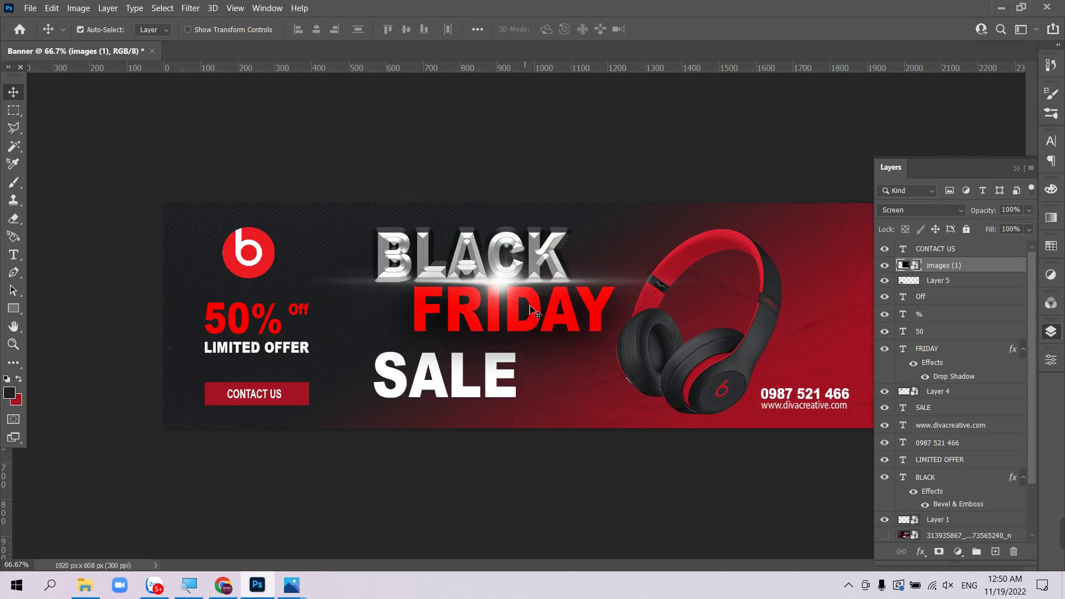
- Scale the flare to about 54.30% into a glint, then preview the full banner without panels
key("ctrl+minus")
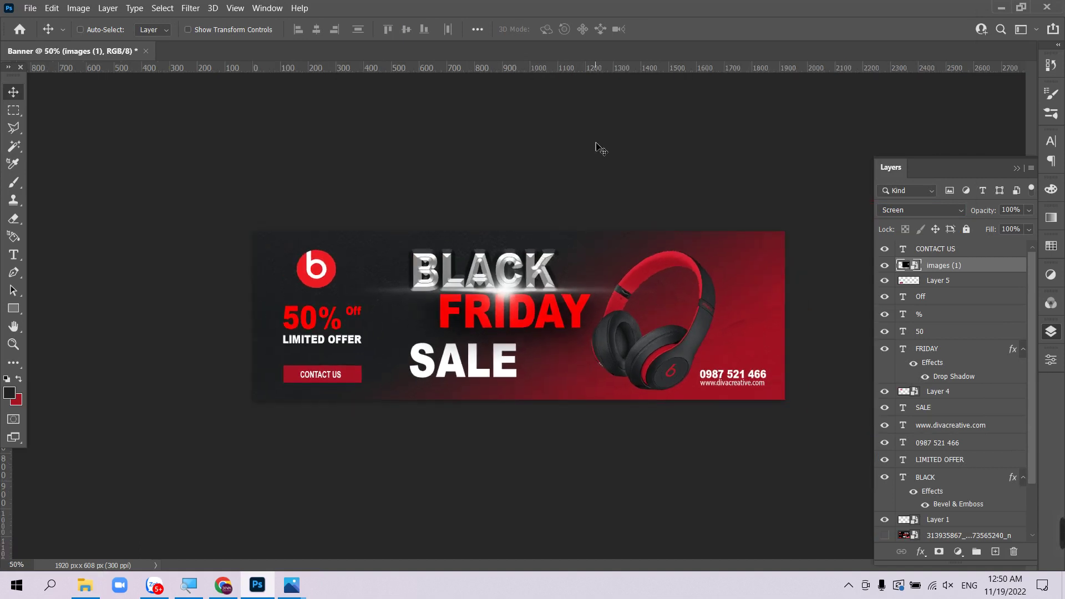
key("ctrl+t")
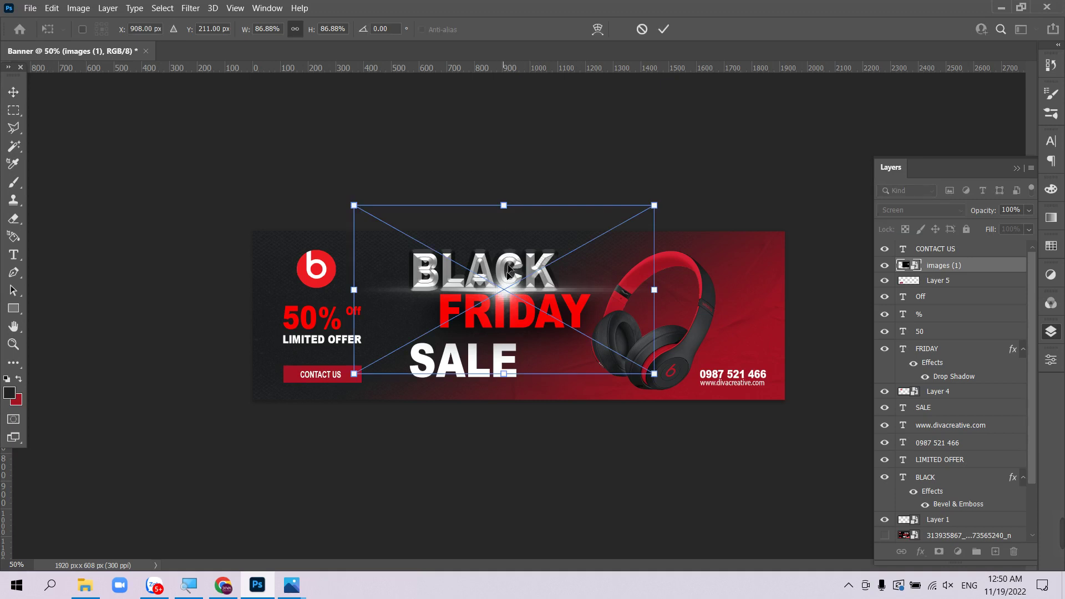
left_click_drag(506, 213, 507, 251)
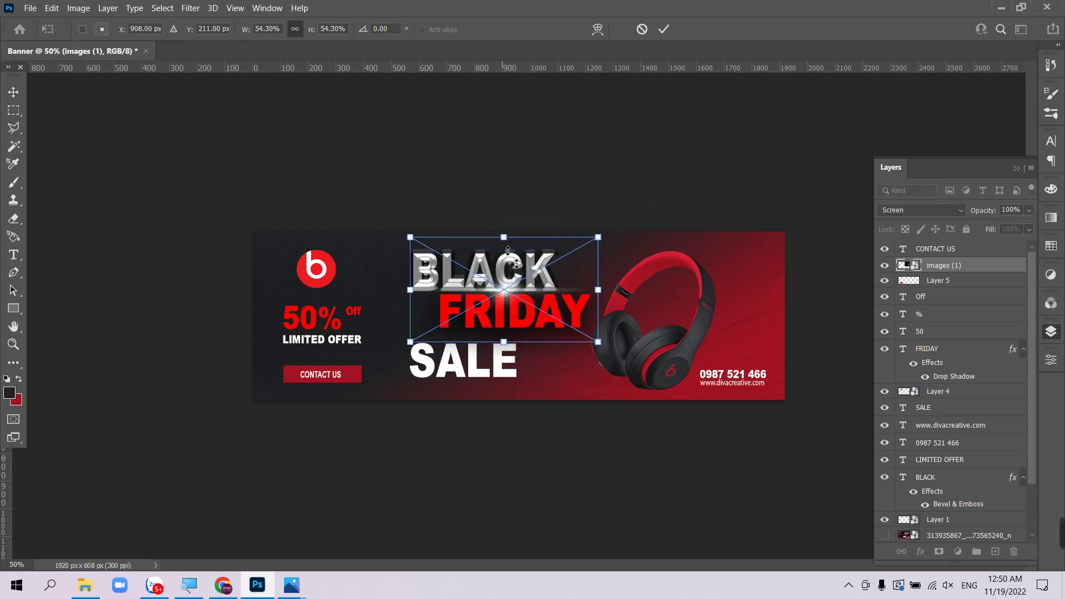
key("Return")
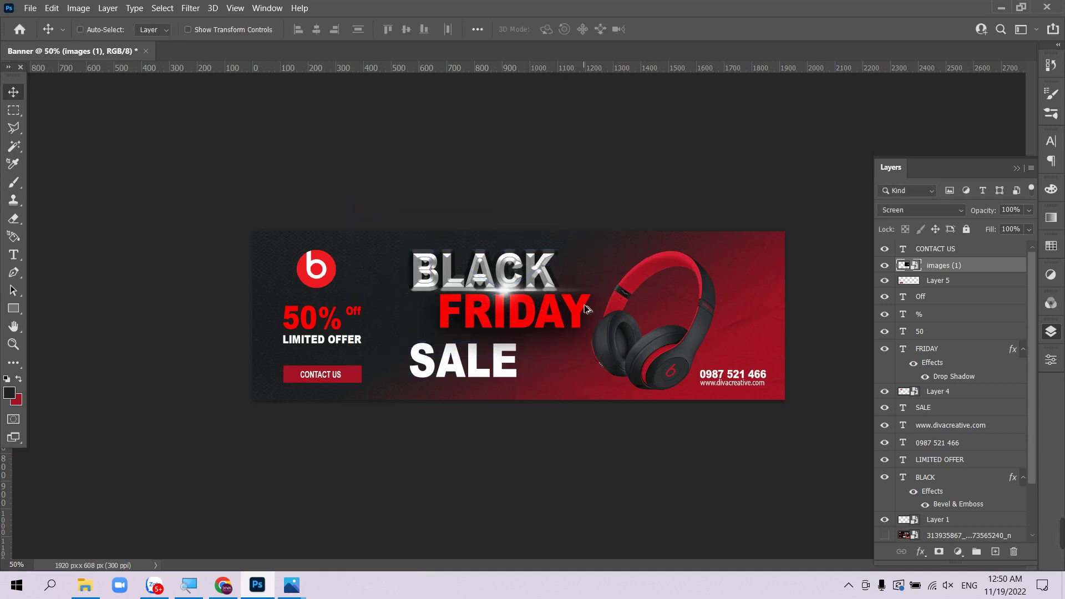
key("ctrl+plus")
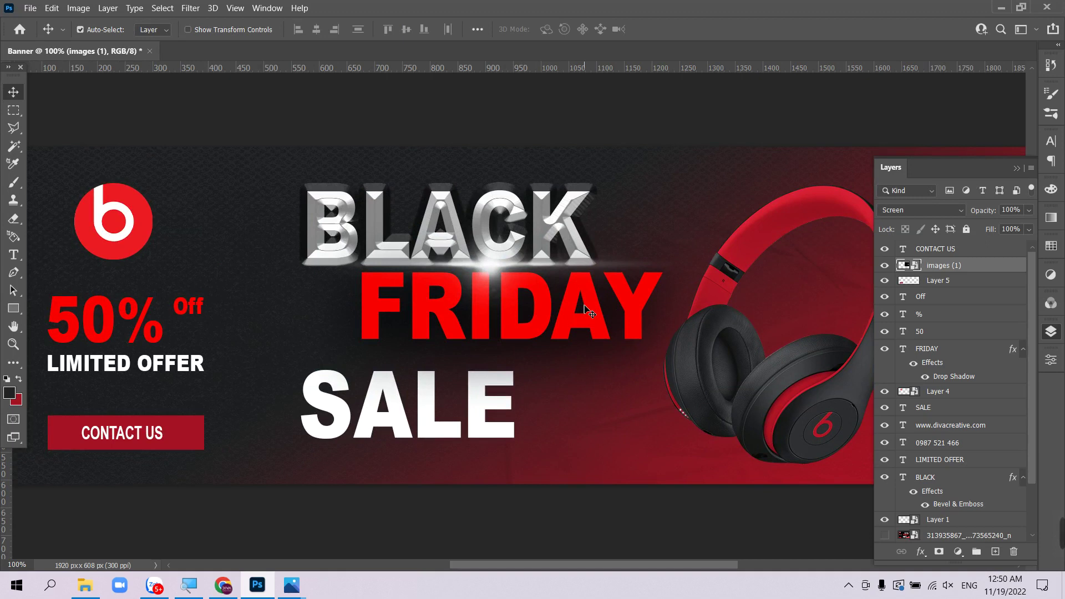
key("Tab")
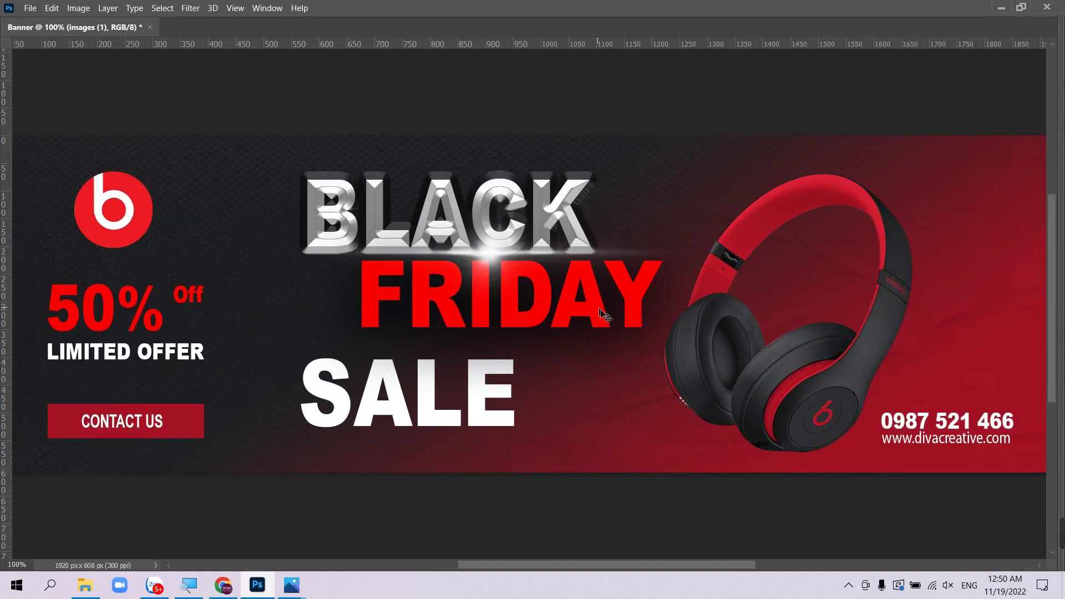
key("ctrl+minus")
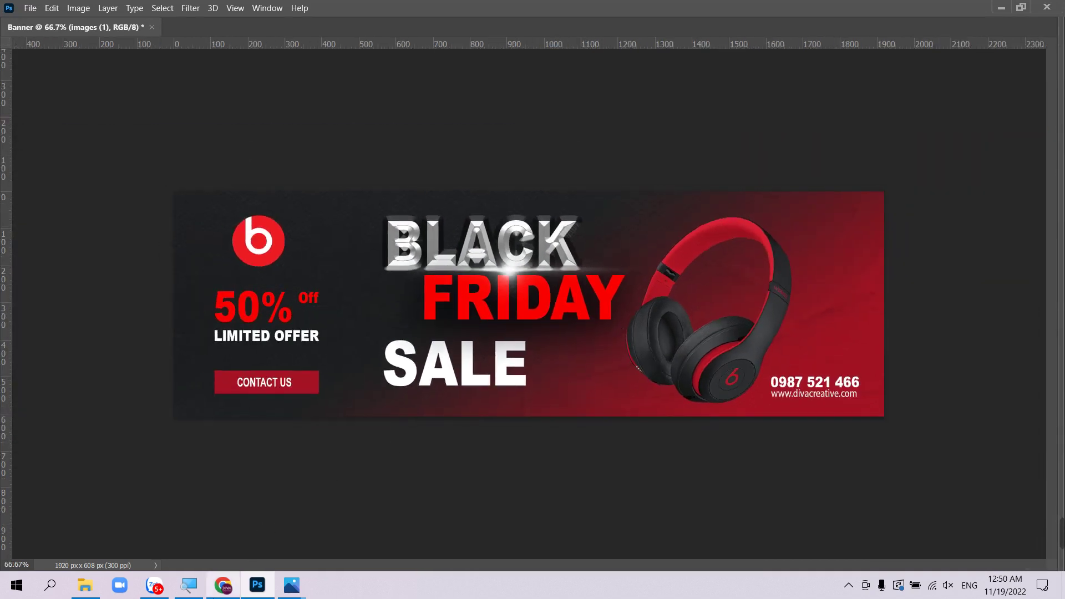
- Switch to Chrome showing the Diva Creative channel's Videos tab
left_click(223, 585)
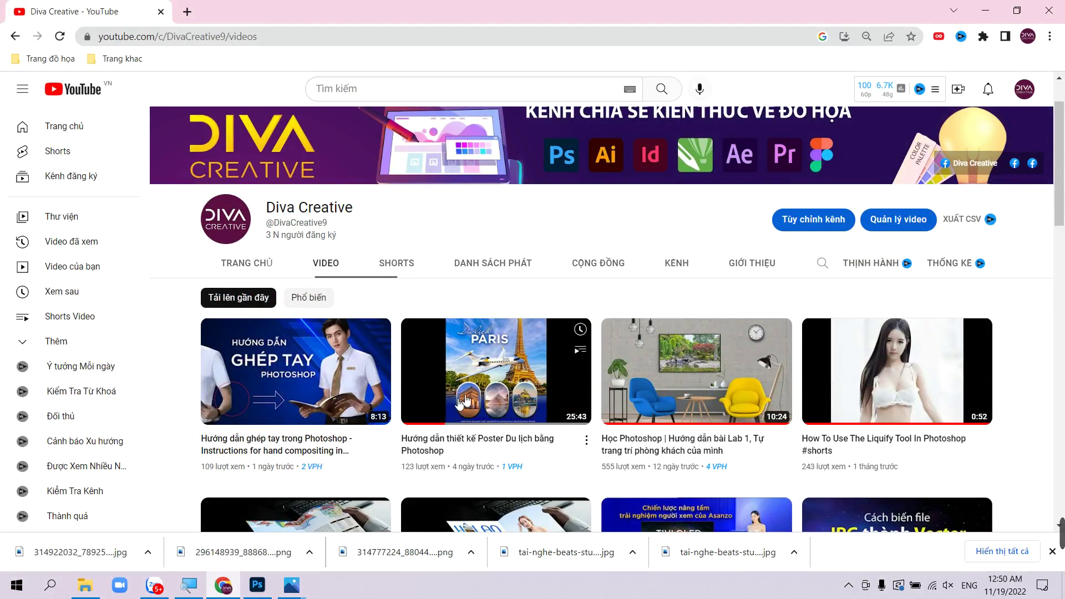
mouse_move(466, 399)
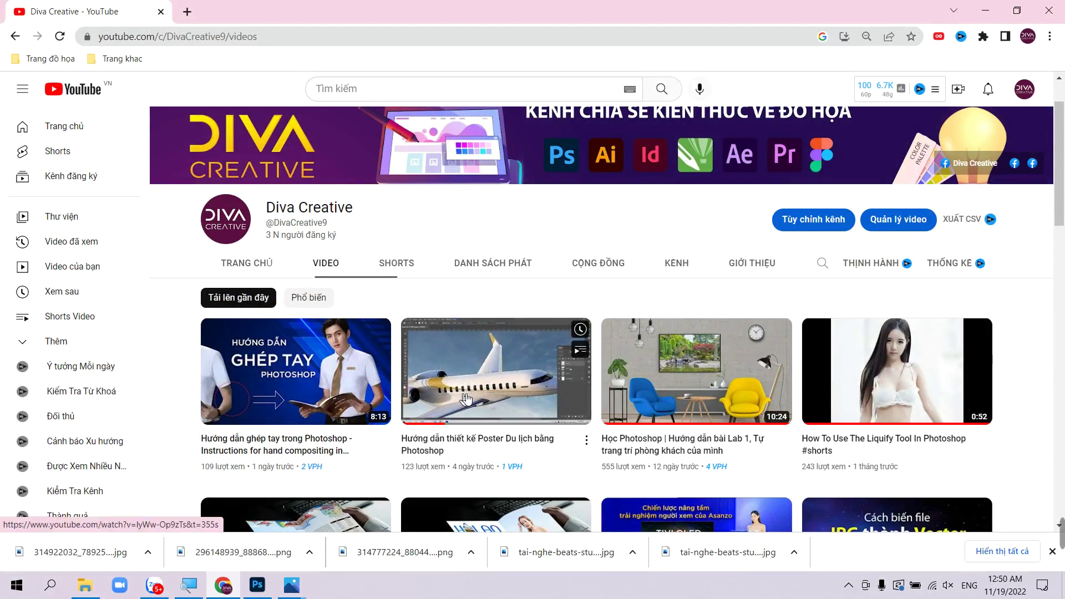